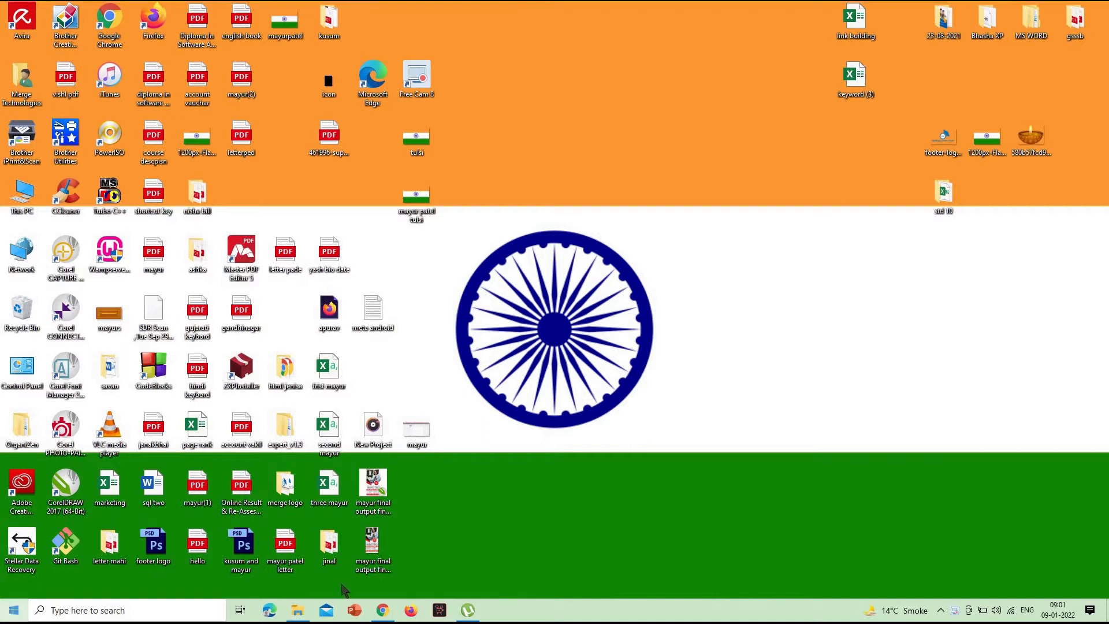
# - Launch Word, maximize its window and create a new blank document
pyautogui.press('super')
pyautogui.write('word')
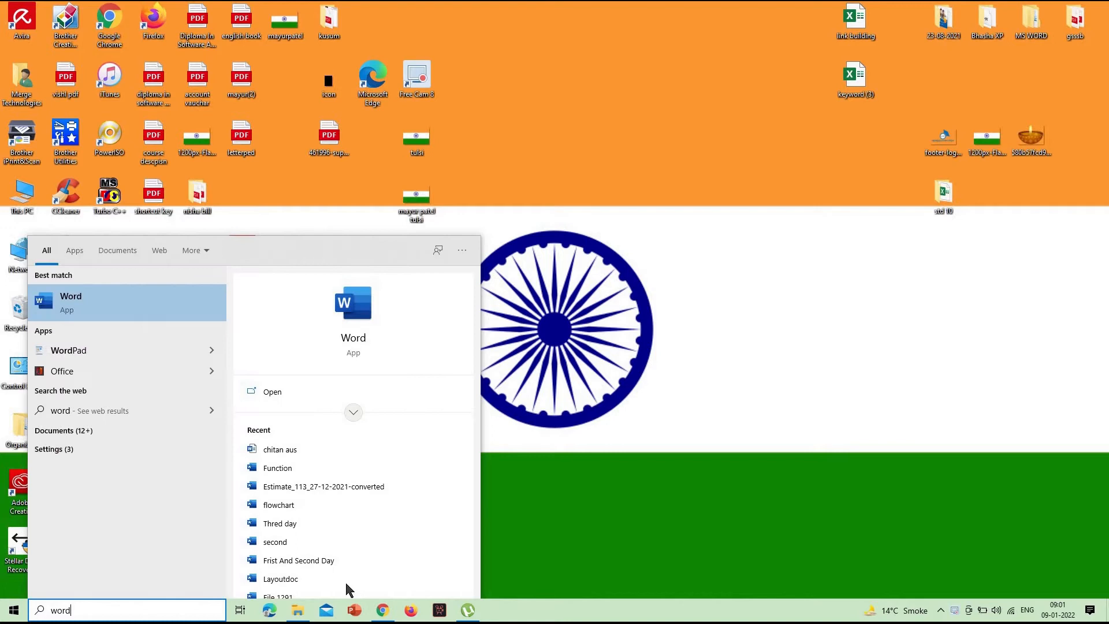
pyautogui.press('Return')
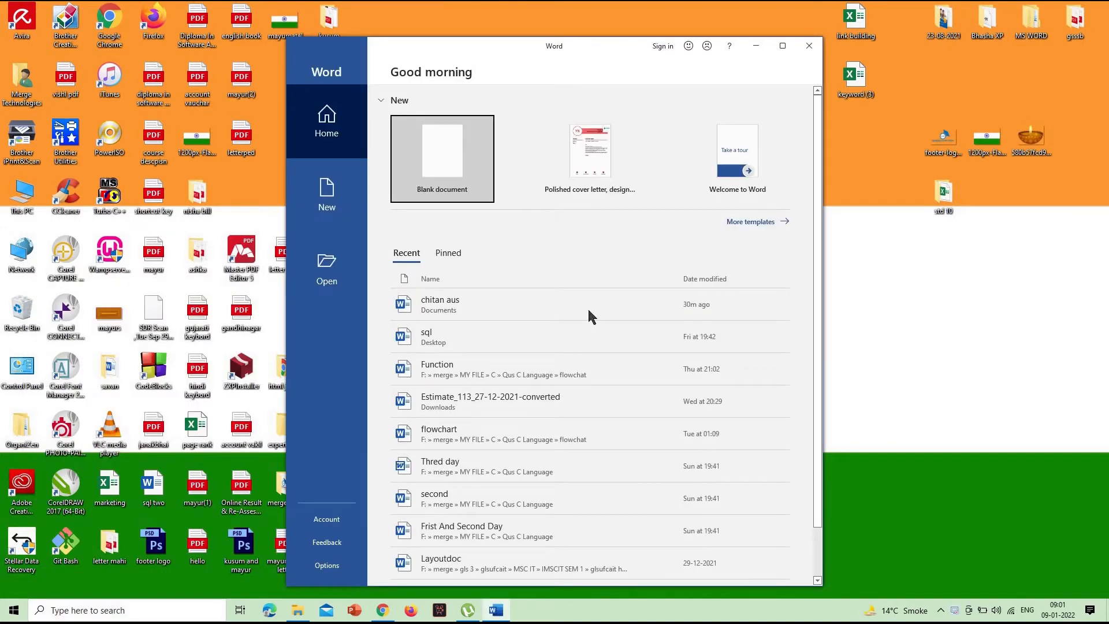
pyautogui.click(783, 46)
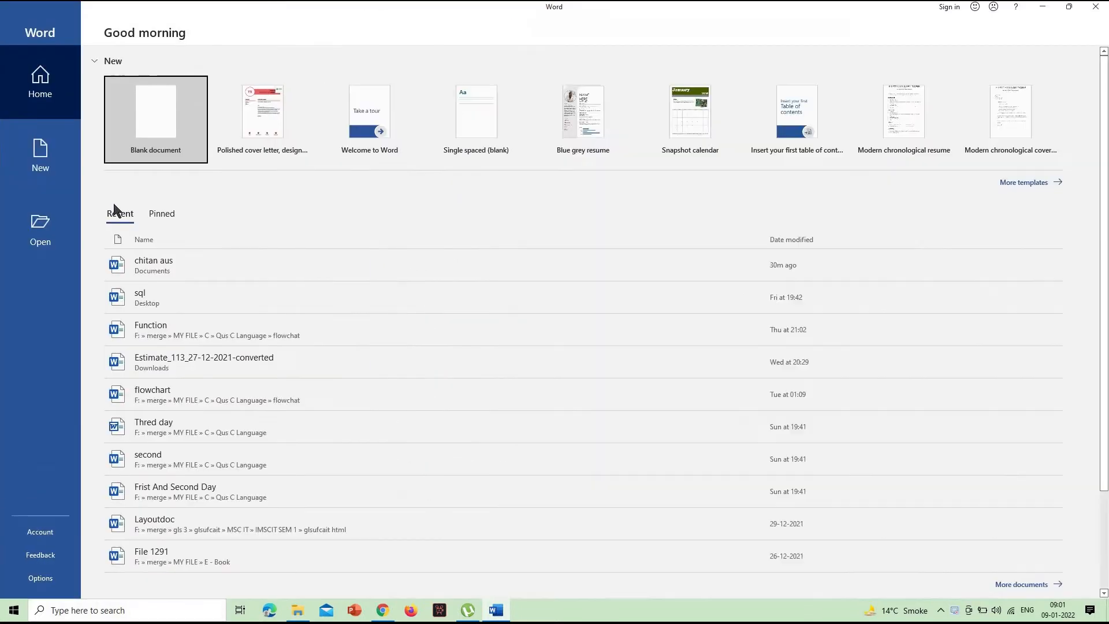
pyautogui.click(142, 142)
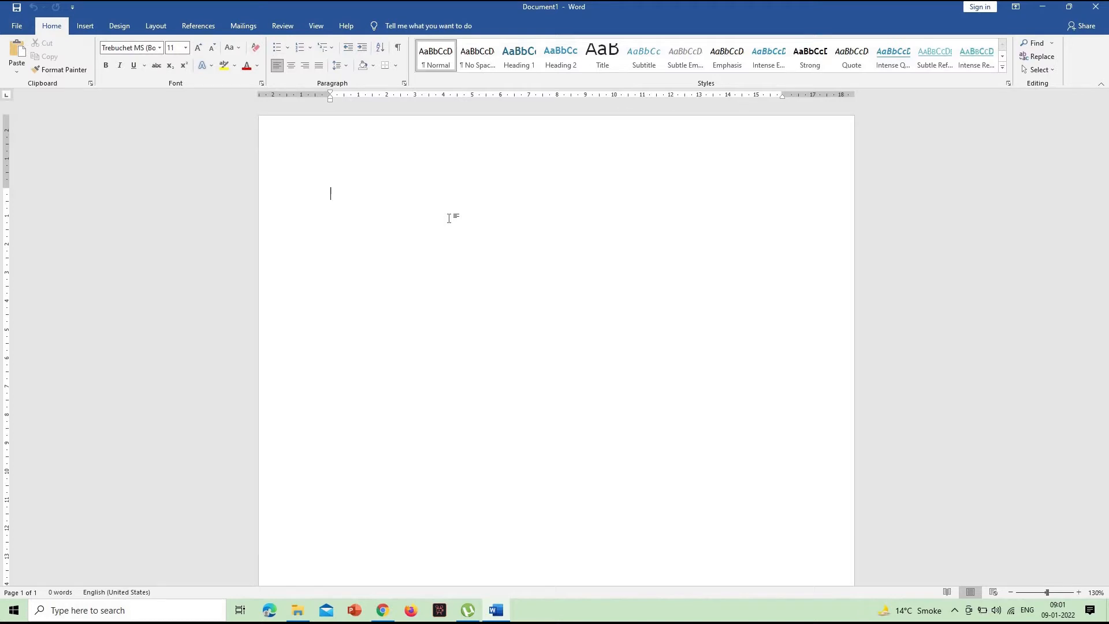
# - Draw a rectangle about 19.7 cm wide and 27 cm high covering most of the page
pyautogui.click(86, 27)
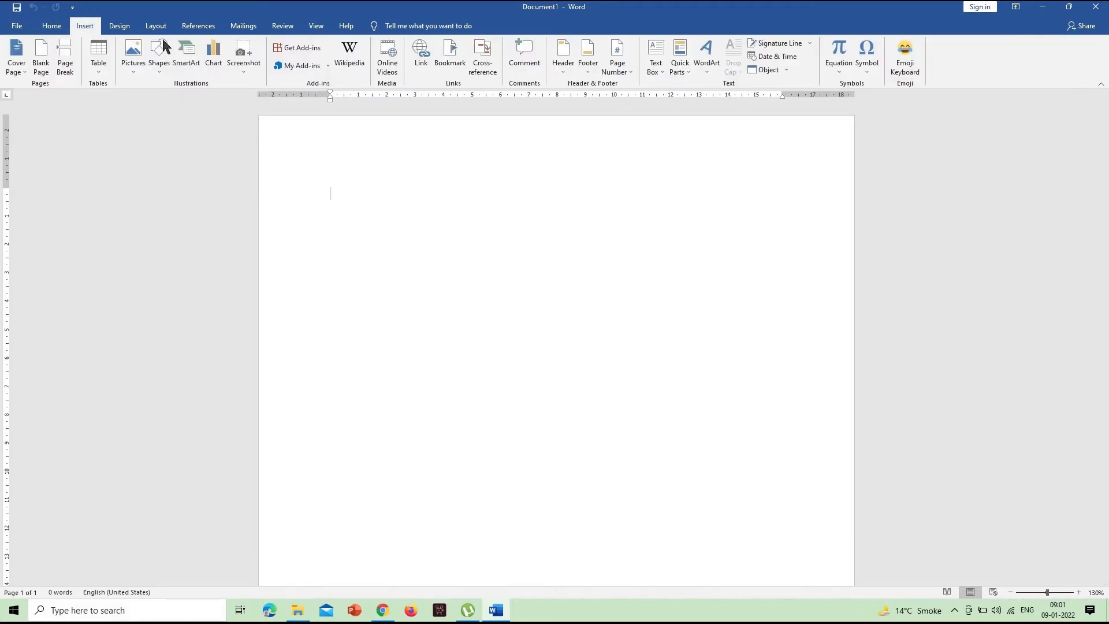
pyautogui.click(160, 58)
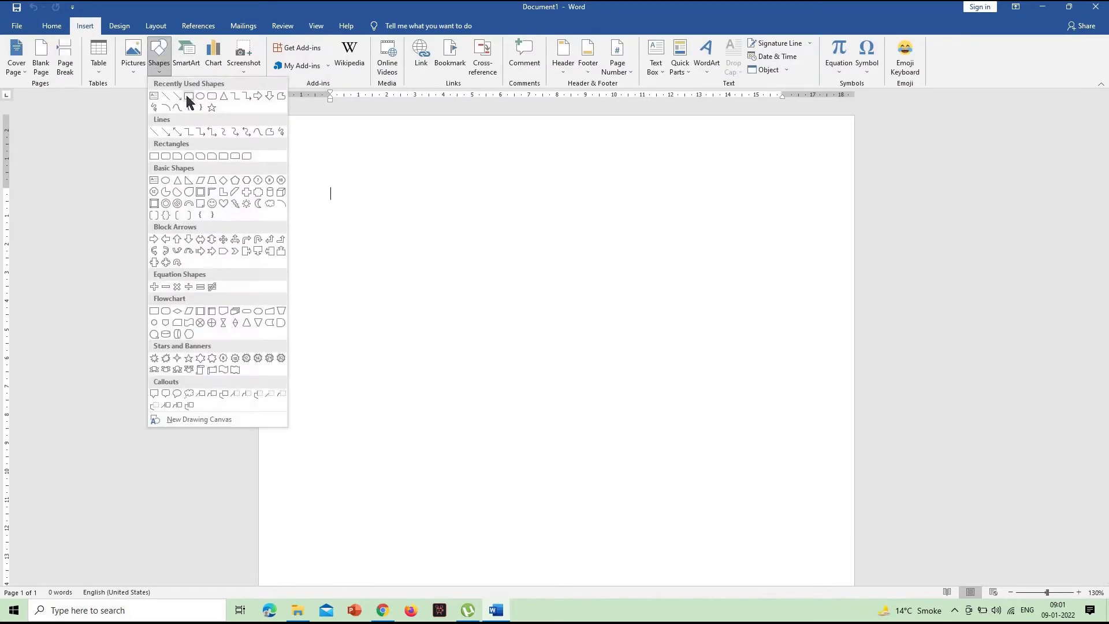
pyautogui.click(188, 95)
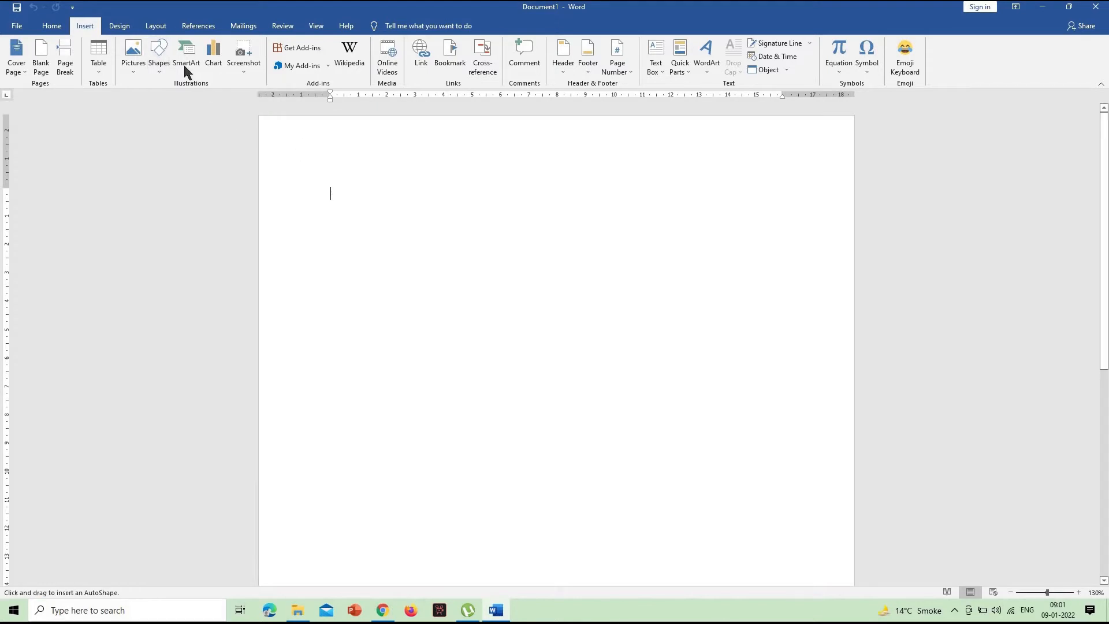
pyautogui.click(163, 64)
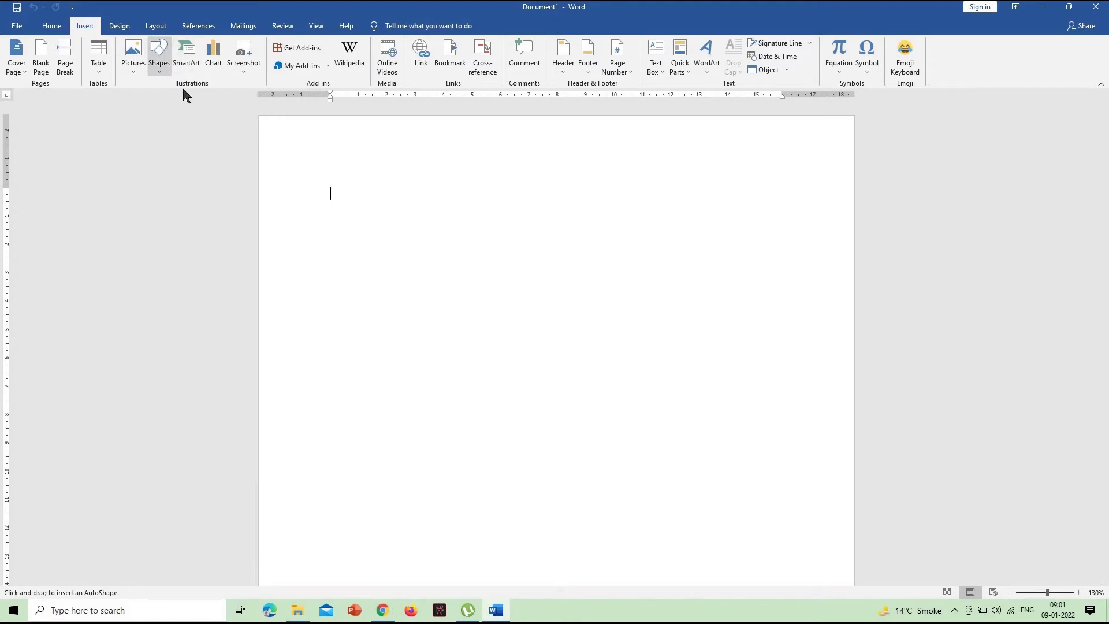
pyautogui.click(324, 166)
pyautogui.moveTo(357, 222); pyautogui.dragTo(836, 572)
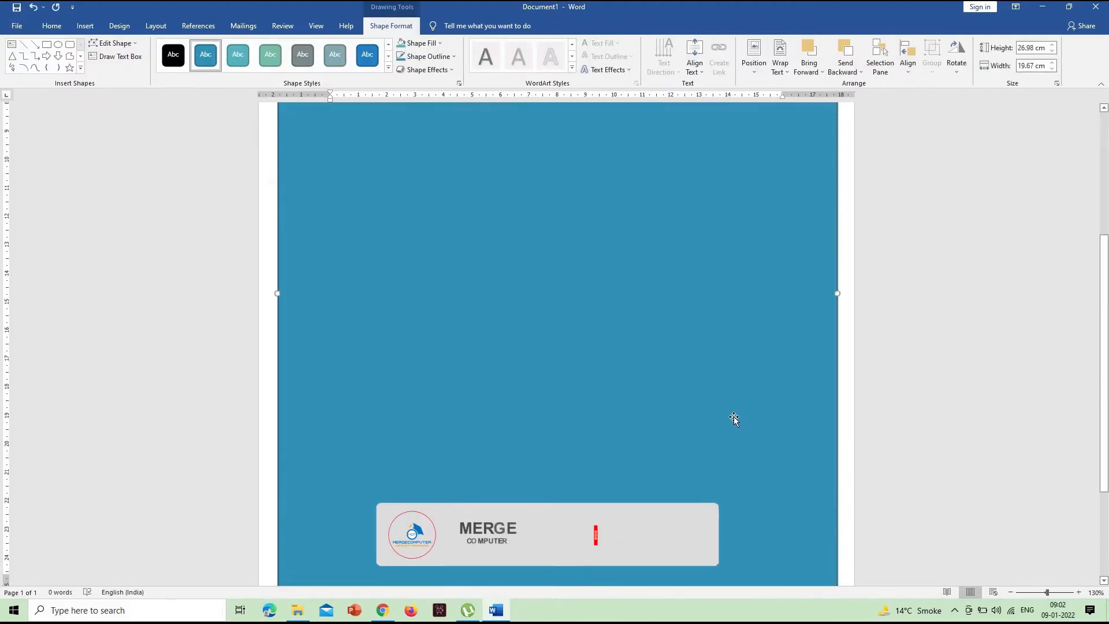
# - Stretch the rectangle's lower edge closer to the page bottom, making it about 28.1 cm high
pyautogui.scroll(-3, 733, 418)
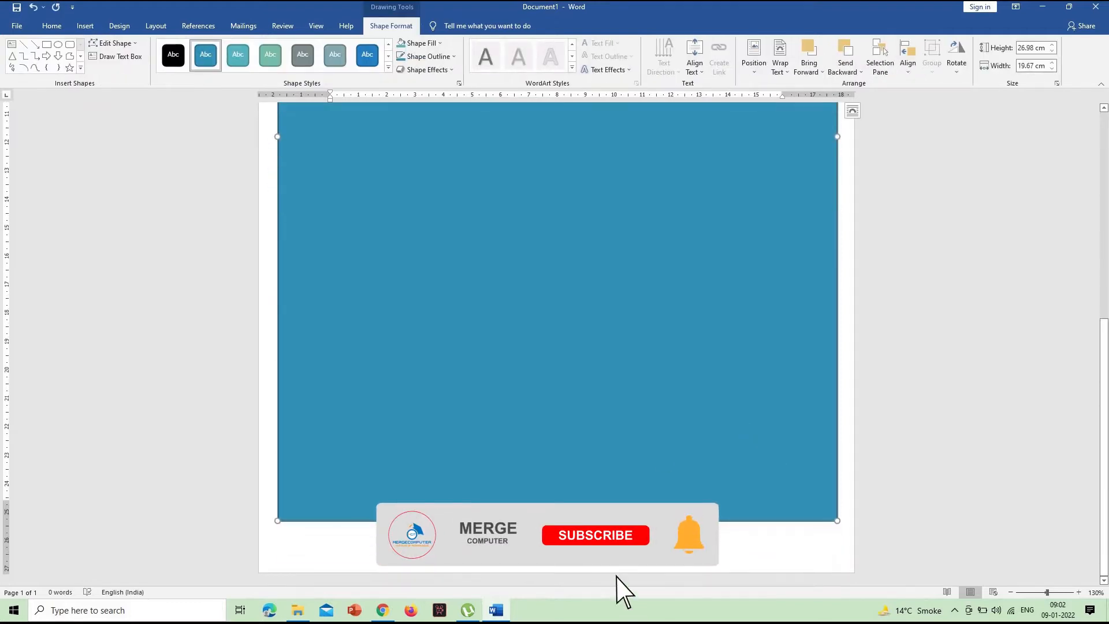
pyautogui.moveTo(557, 520); pyautogui.dragTo(558, 553)
pyautogui.scroll(7, 622, 380)
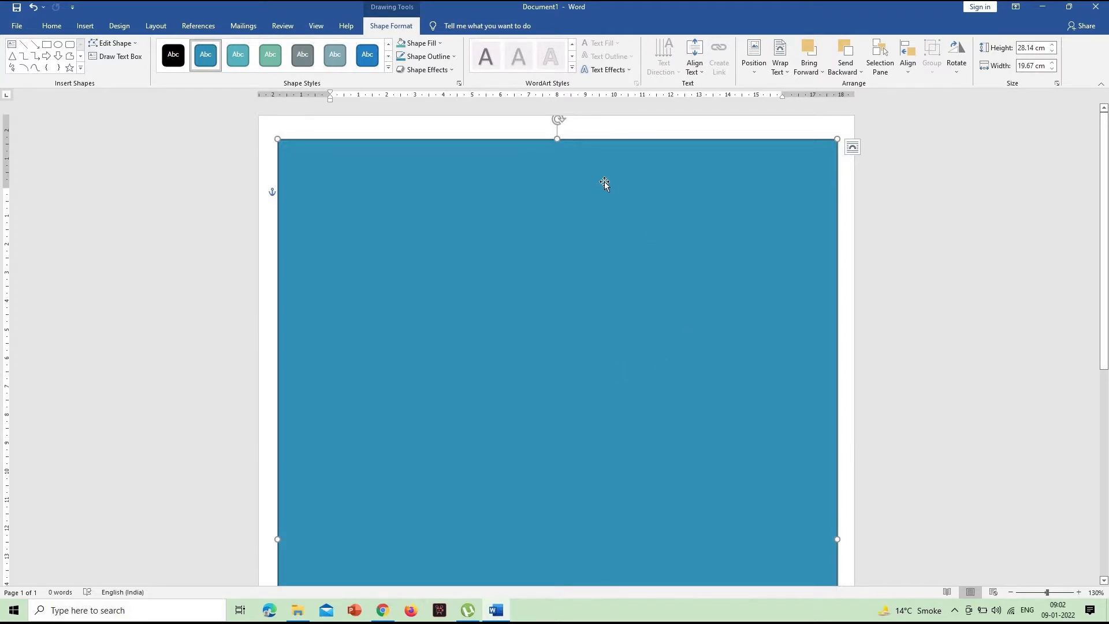
# - Remove the rectangle's fill and give it a black outline with a 1 pt weight
pyautogui.click(428, 44)
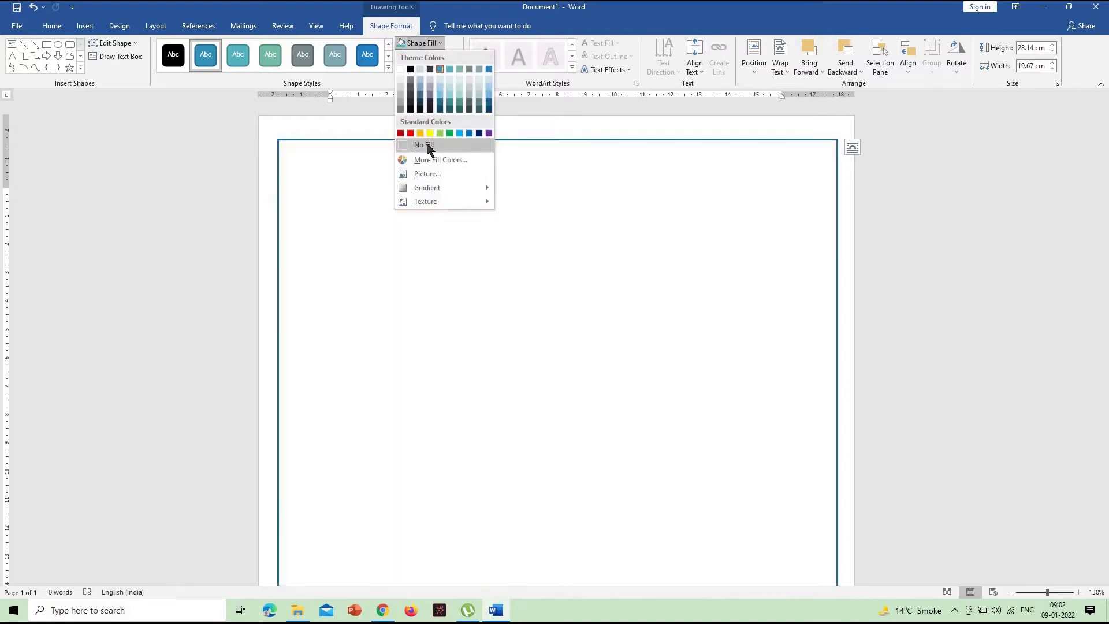
pyautogui.click(428, 146)
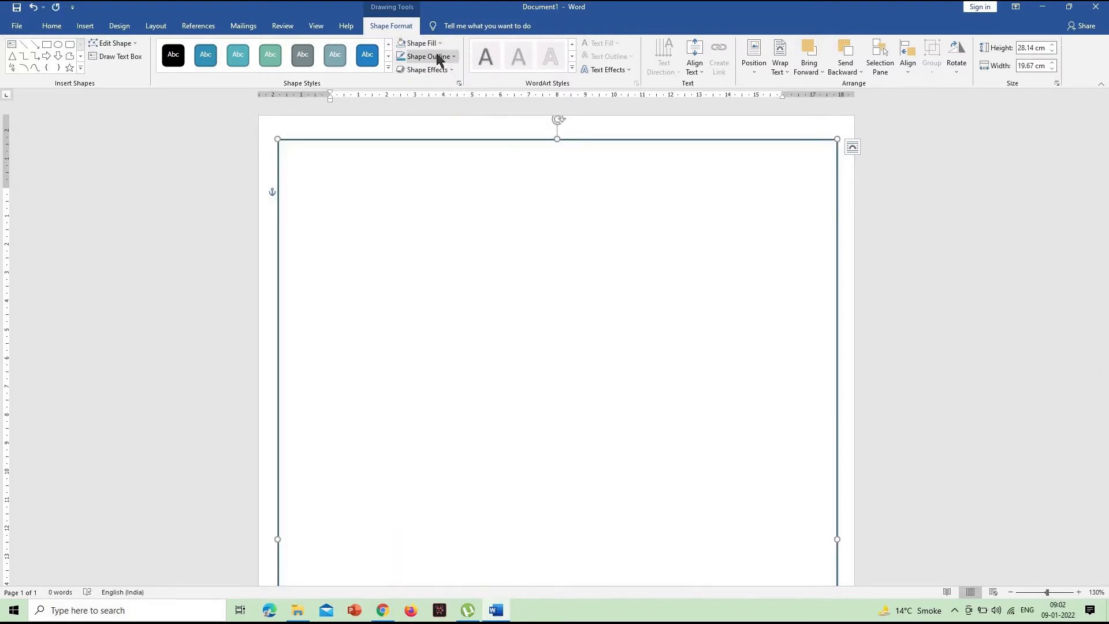
pyautogui.click(434, 56)
pyautogui.click(411, 84)
pyautogui.click(421, 56)
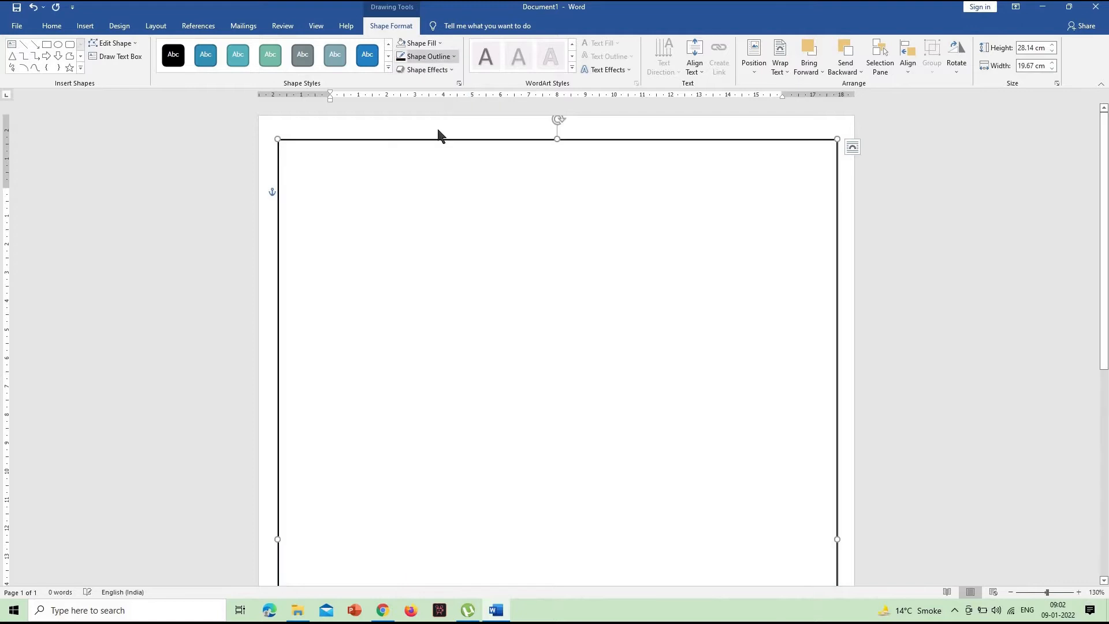
pyautogui.moveTo(487, 188)
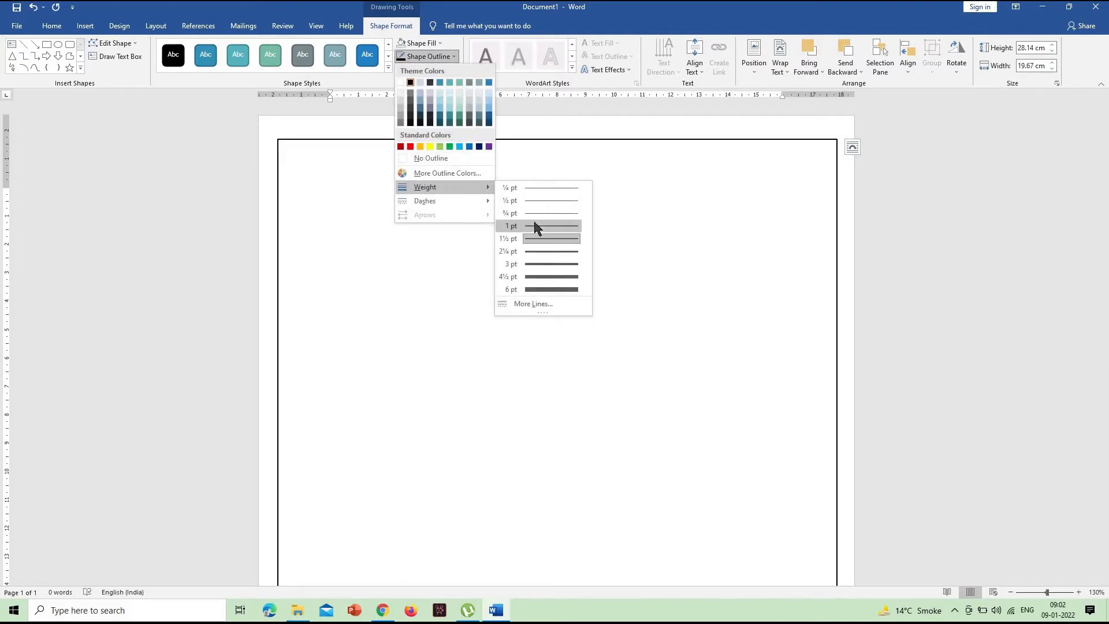
pyautogui.click(541, 226)
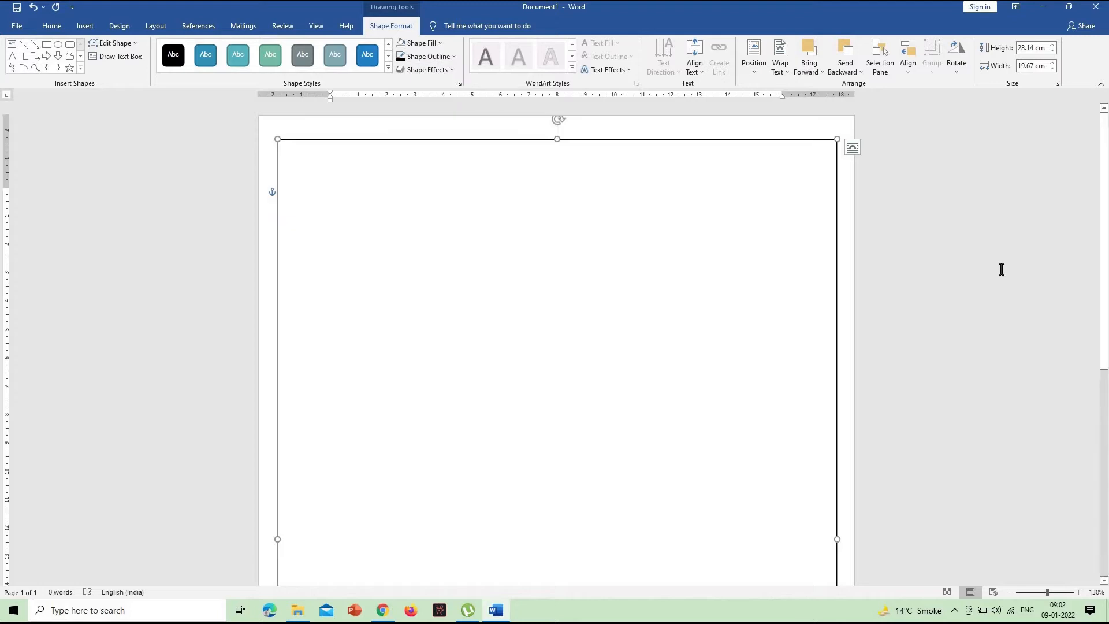
pyautogui.click(896, 235)
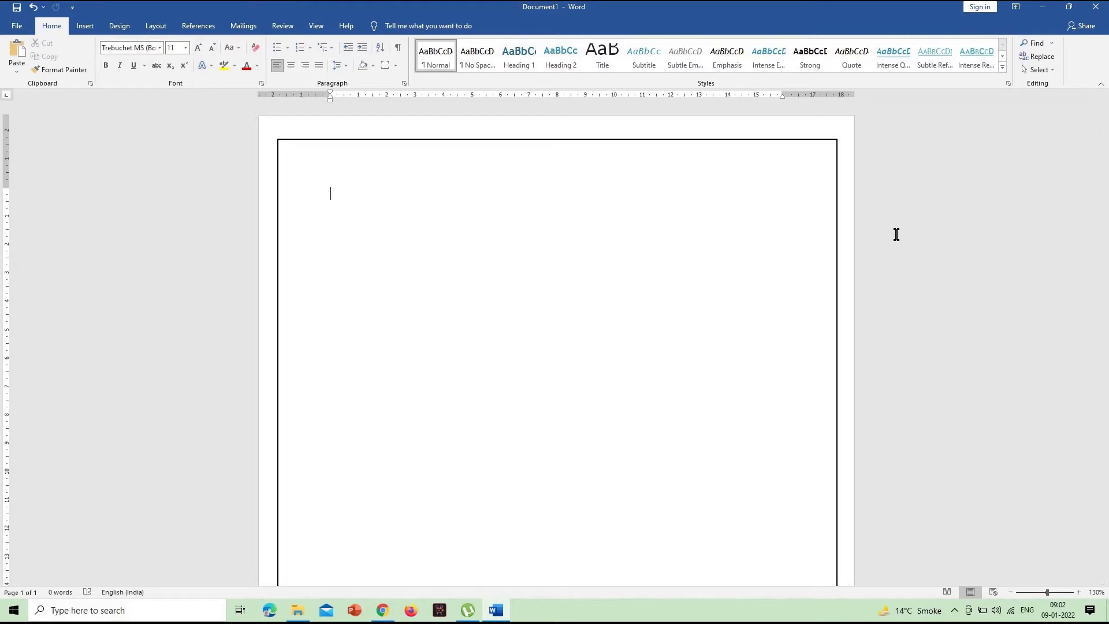
pyautogui.scroll(-6, 895, 233)
pyautogui.scroll(6, 893, 235)
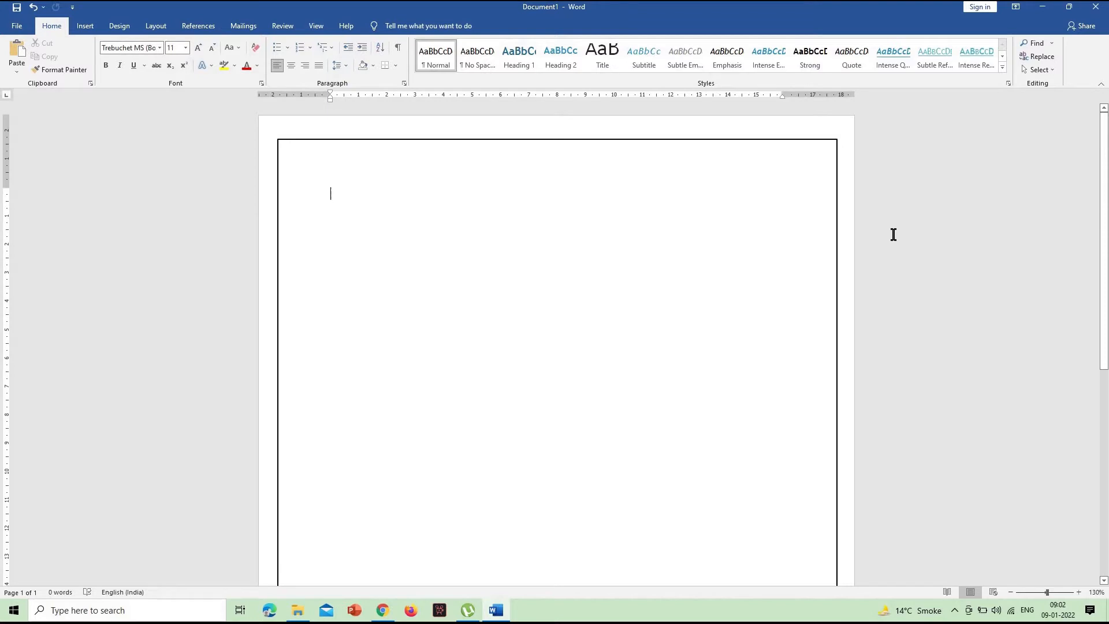
# - Apply a page border of red apple art to the whole document
pyautogui.click(152, 29)
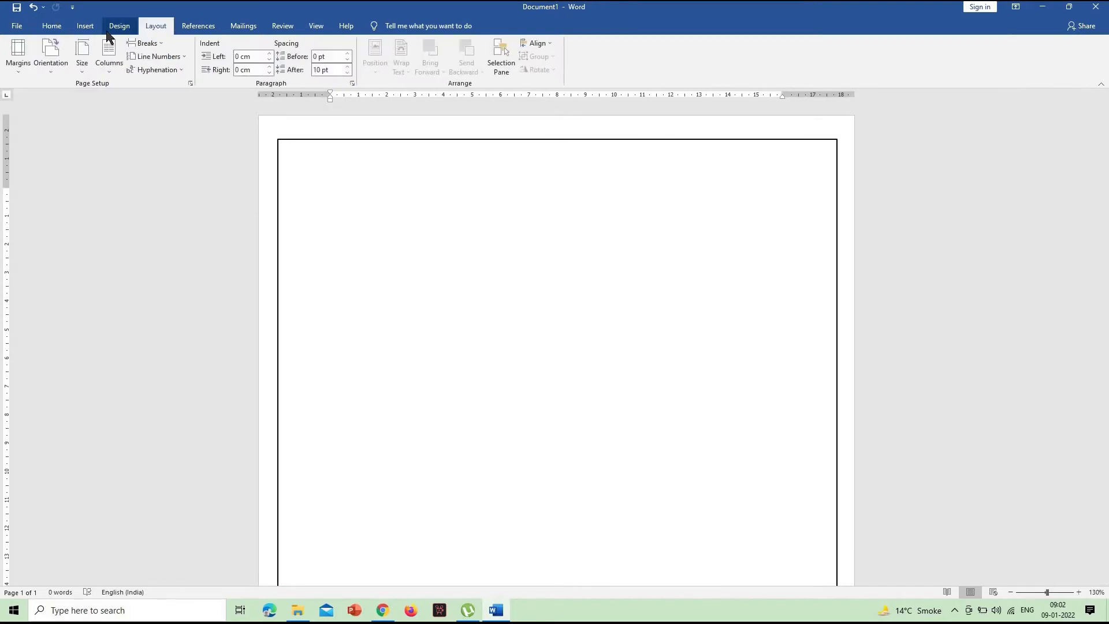
pyautogui.click(106, 26)
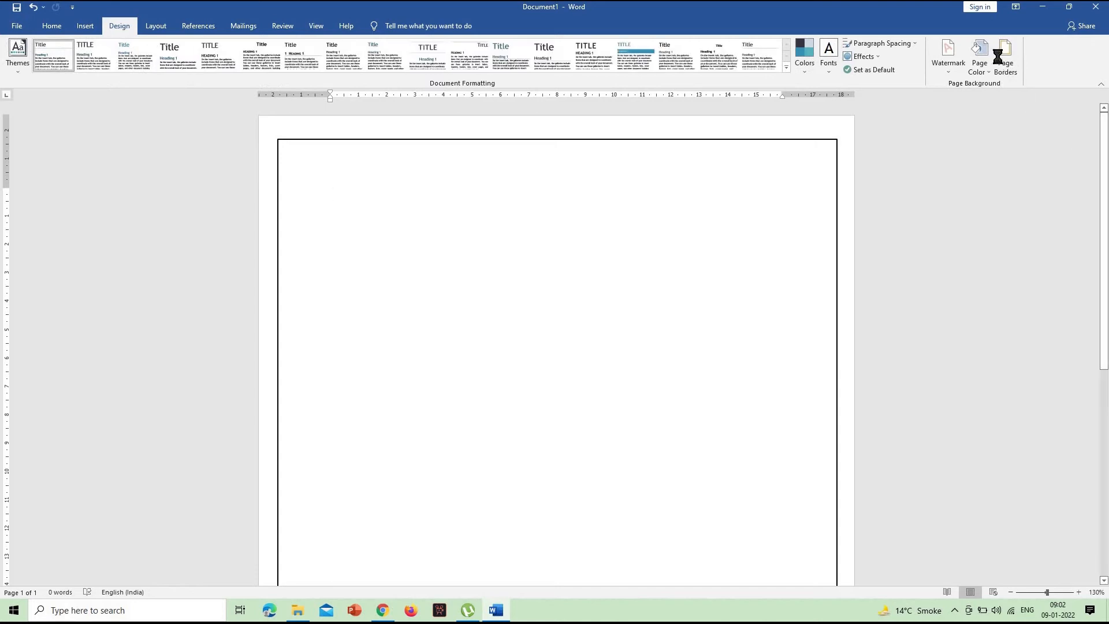
pyautogui.click(997, 56)
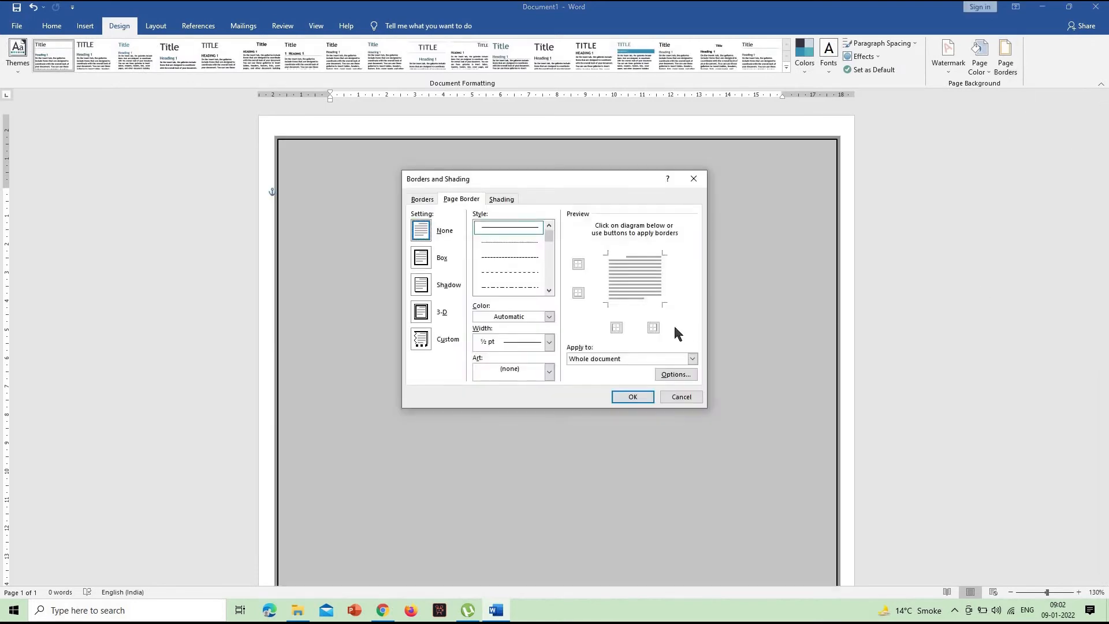
pyautogui.click(550, 372)
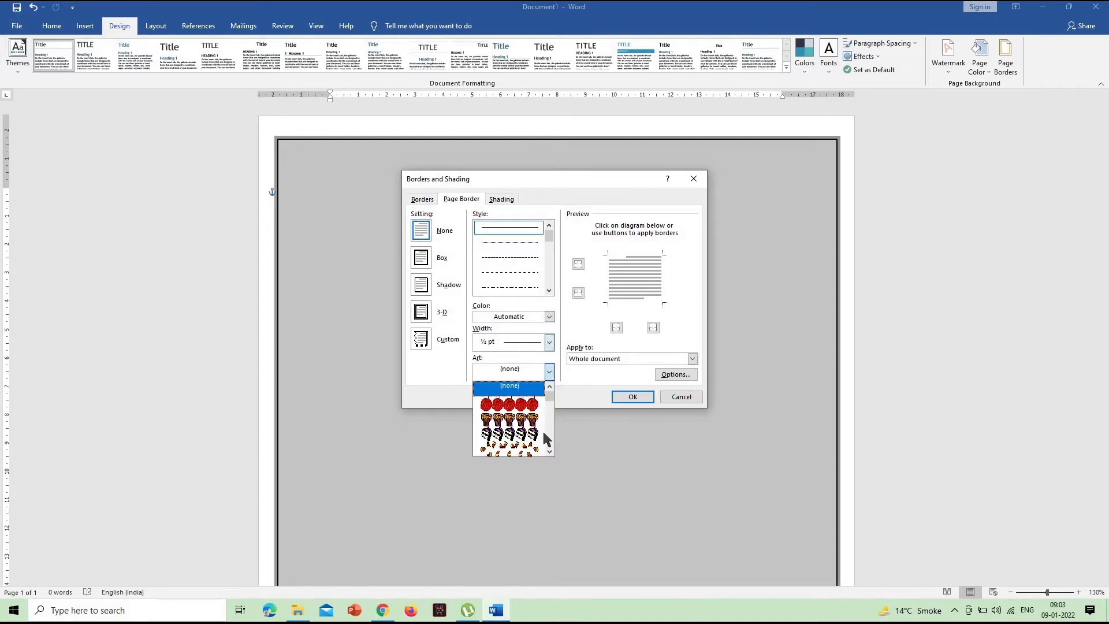
pyautogui.scroll(-3, 536, 289)
pyautogui.click(535, 283)
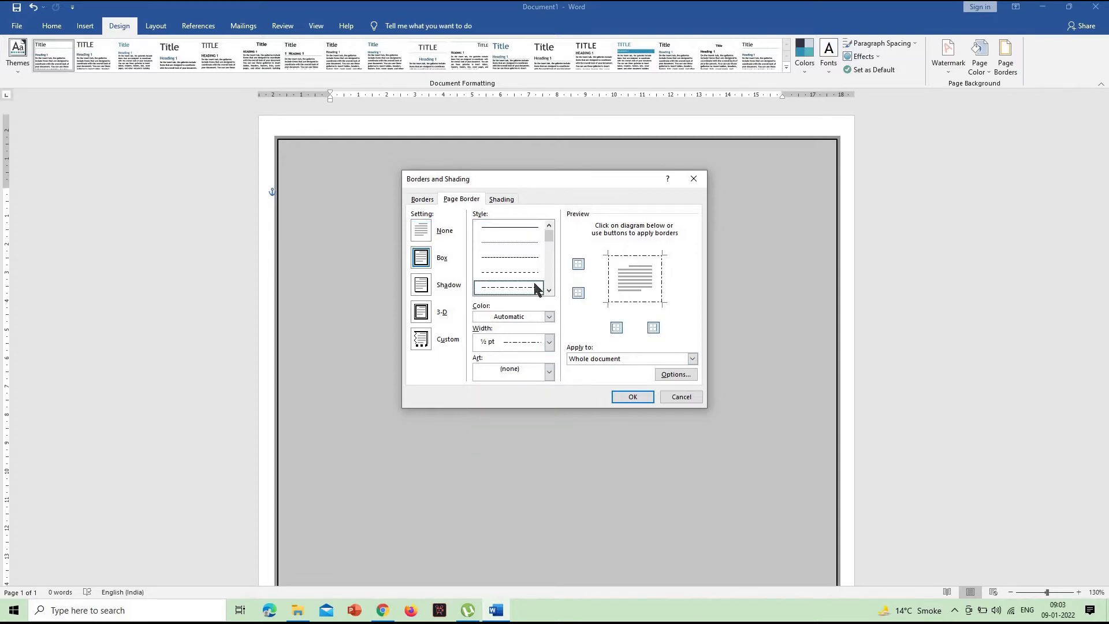
pyautogui.scroll(-5, 534, 281)
pyautogui.click(532, 281)
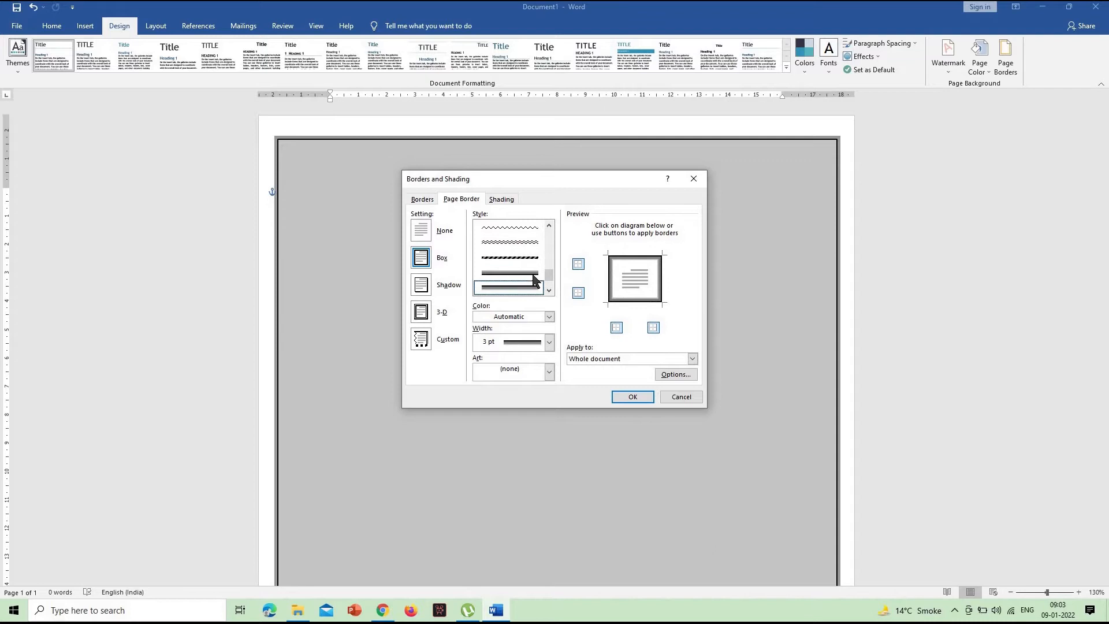
pyautogui.click(550, 371)
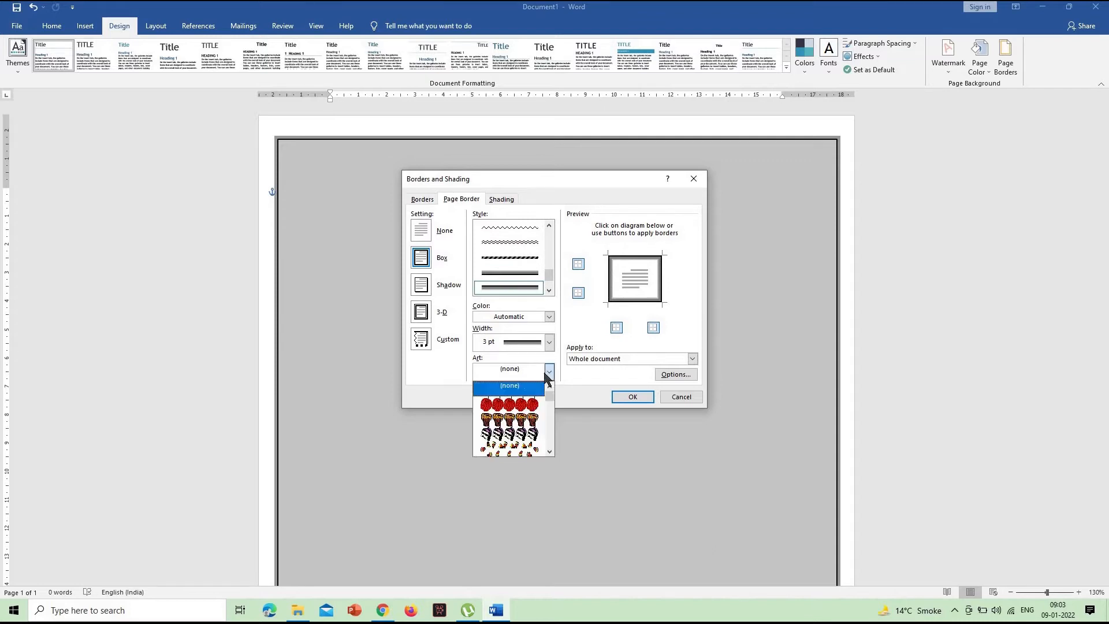
pyautogui.click(523, 405)
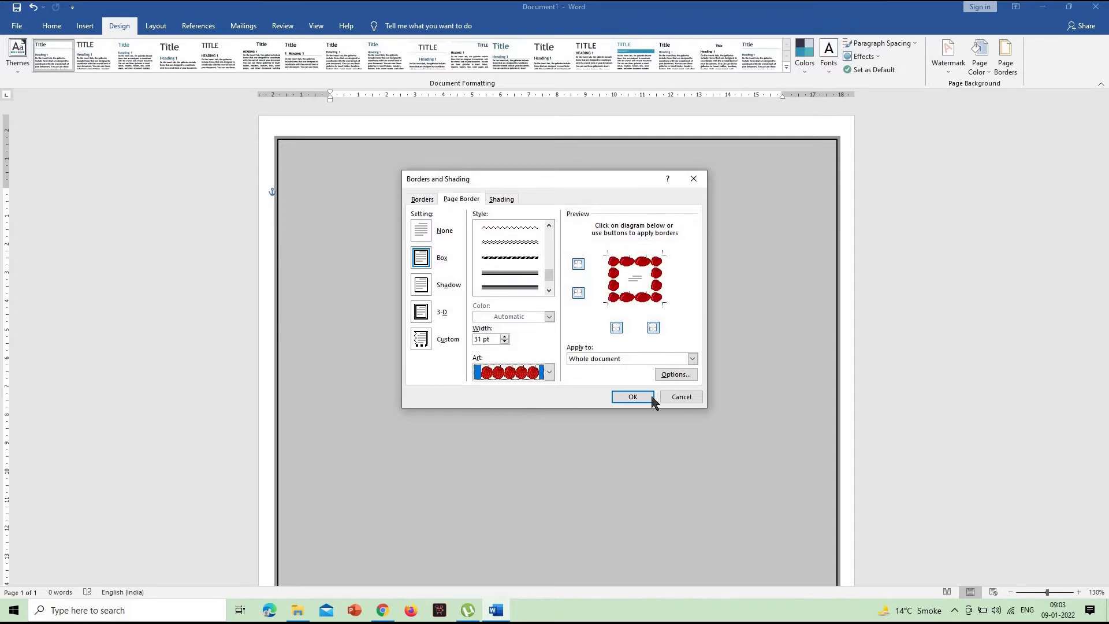
pyautogui.click(633, 397)
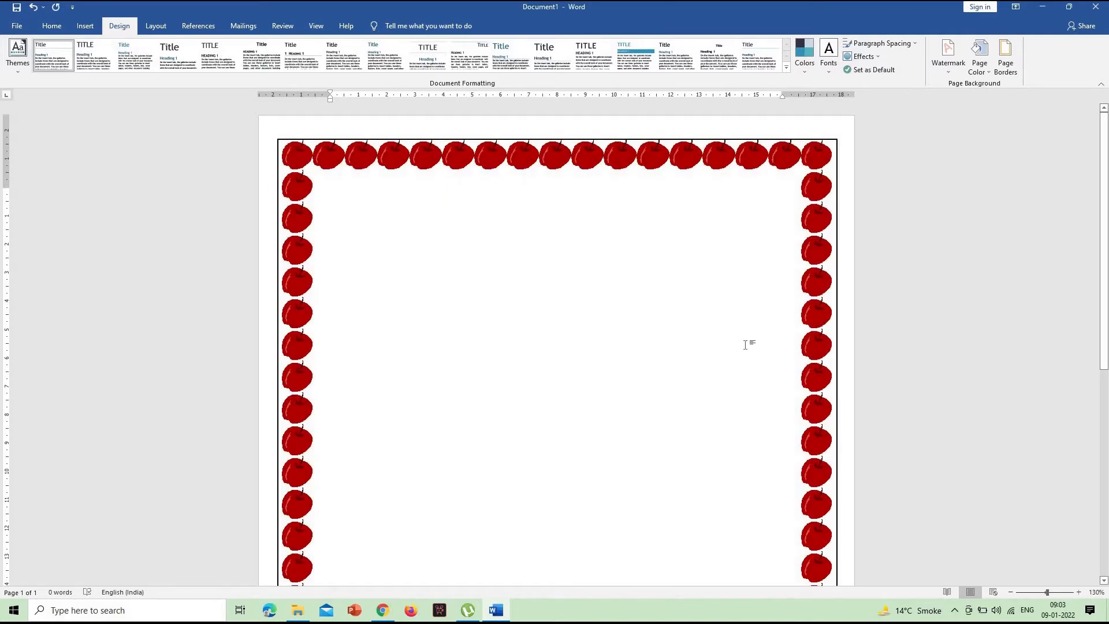
# - Nudge the outlined rectangle slightly upward so its upper edge sits just outside the apple border
pyautogui.click(585, 141)
pyautogui.press('Up')
pyautogui.press('Up')
pyautogui.press('Up')
pyautogui.press('Up')
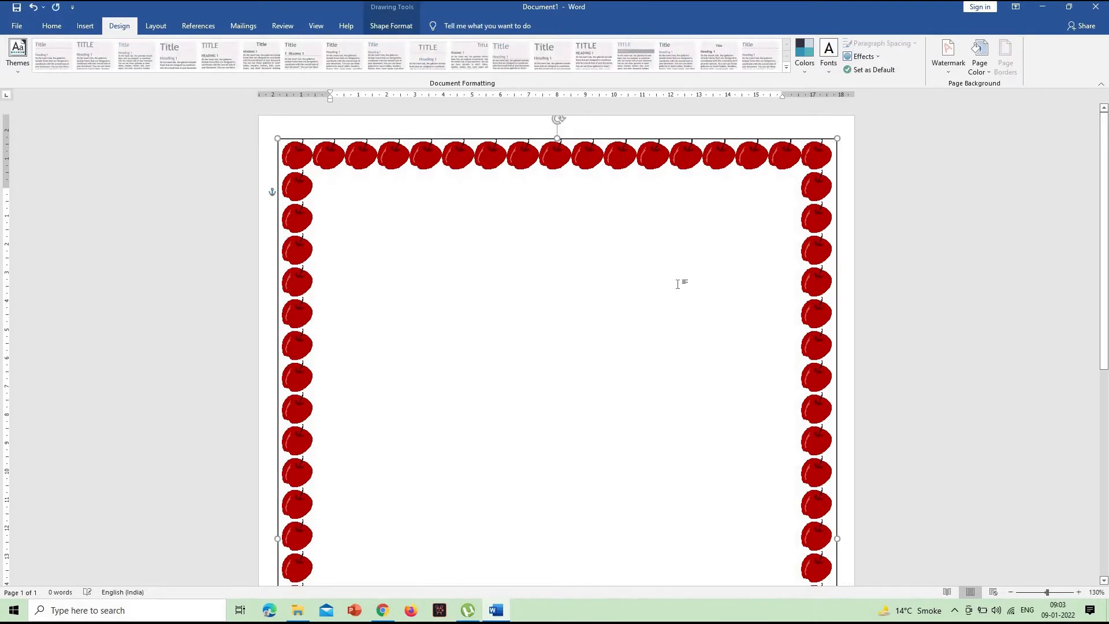
# - Adjust the rectangle's right and lower edges slightly to fit around the apple border, then deselect it
pyautogui.scroll(-3, 855, 368)
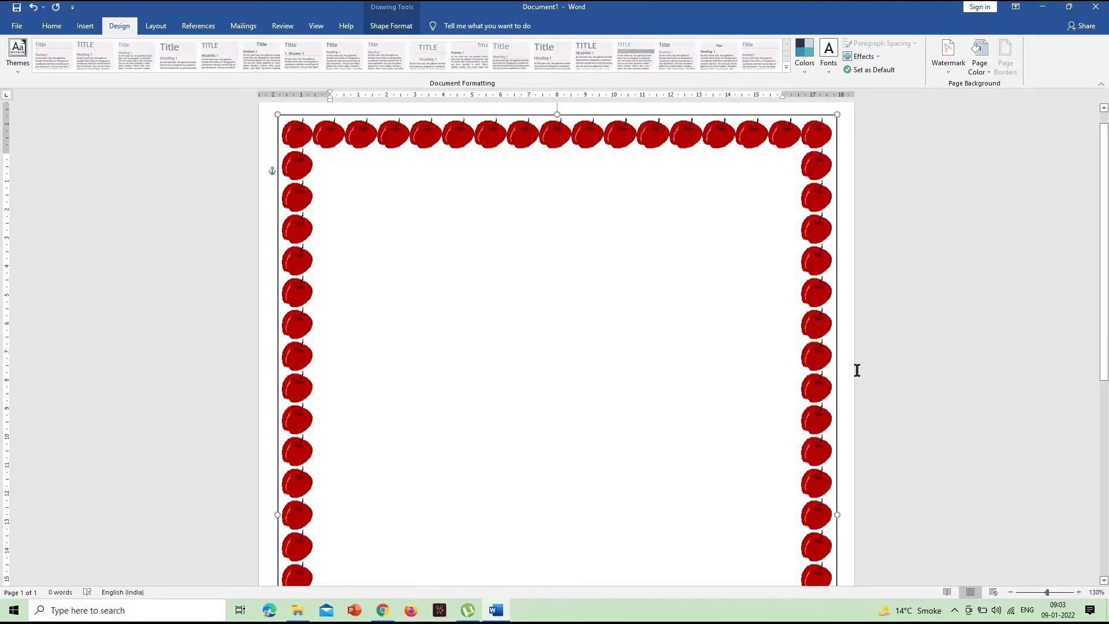
pyautogui.moveTo(837, 362); pyautogui.dragTo(835, 362)
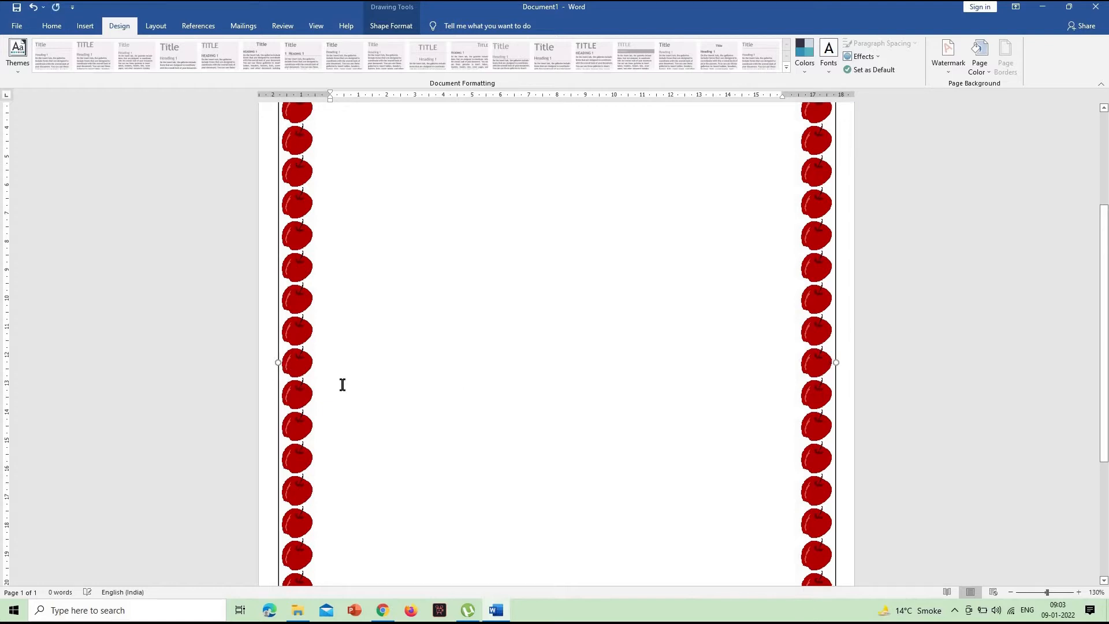
pyautogui.scroll(-4, 569, 430)
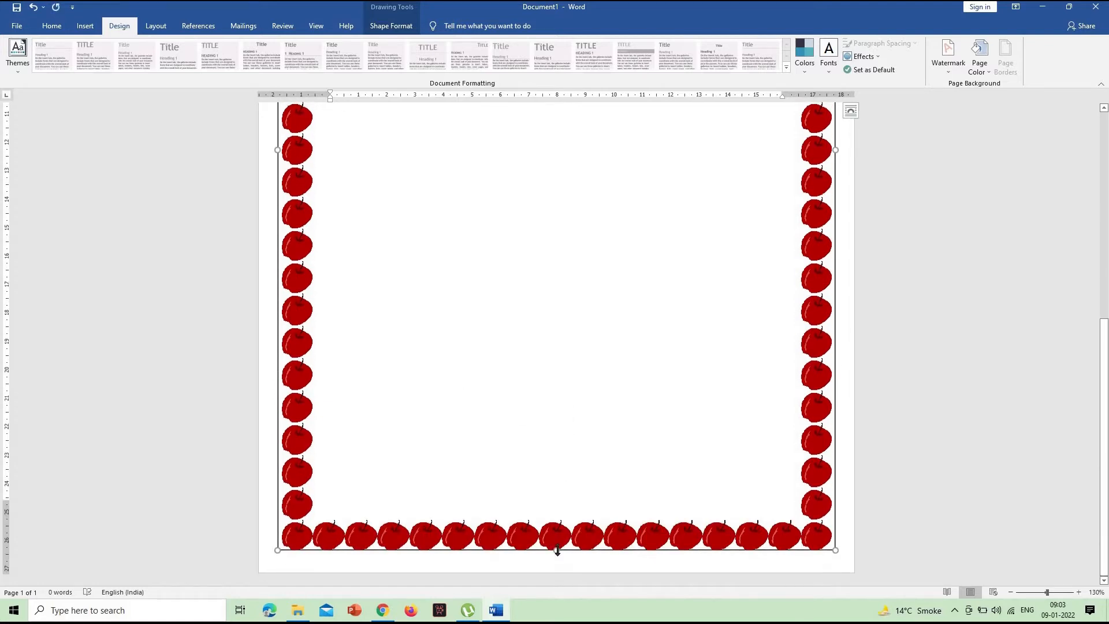
pyautogui.moveTo(558, 553); pyautogui.dragTo(558, 554)
pyautogui.scroll(7, 684, 415)
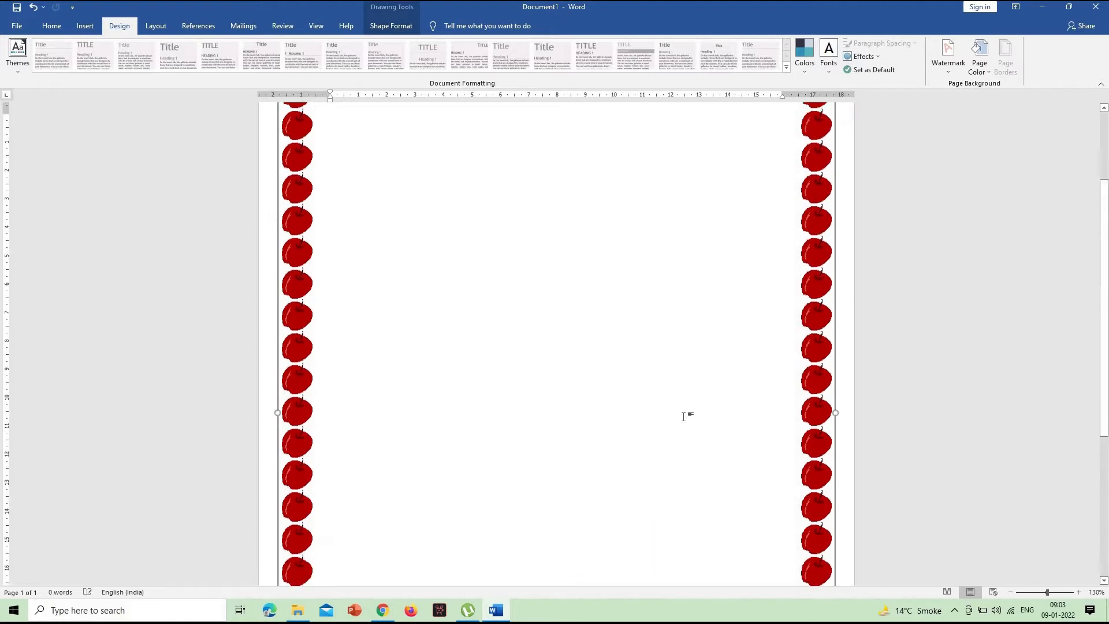
pyautogui.click(867, 260)
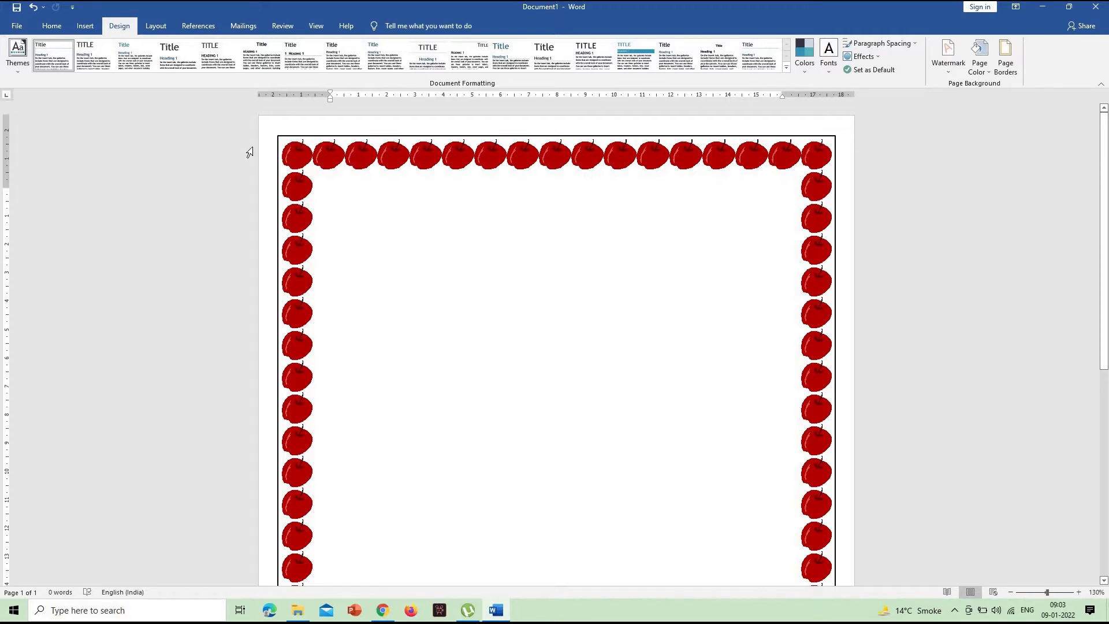
# - Draw a rectangle just inside the apple border, about 25.83 cm high and 16.95 cm wide
pyautogui.click(85, 26)
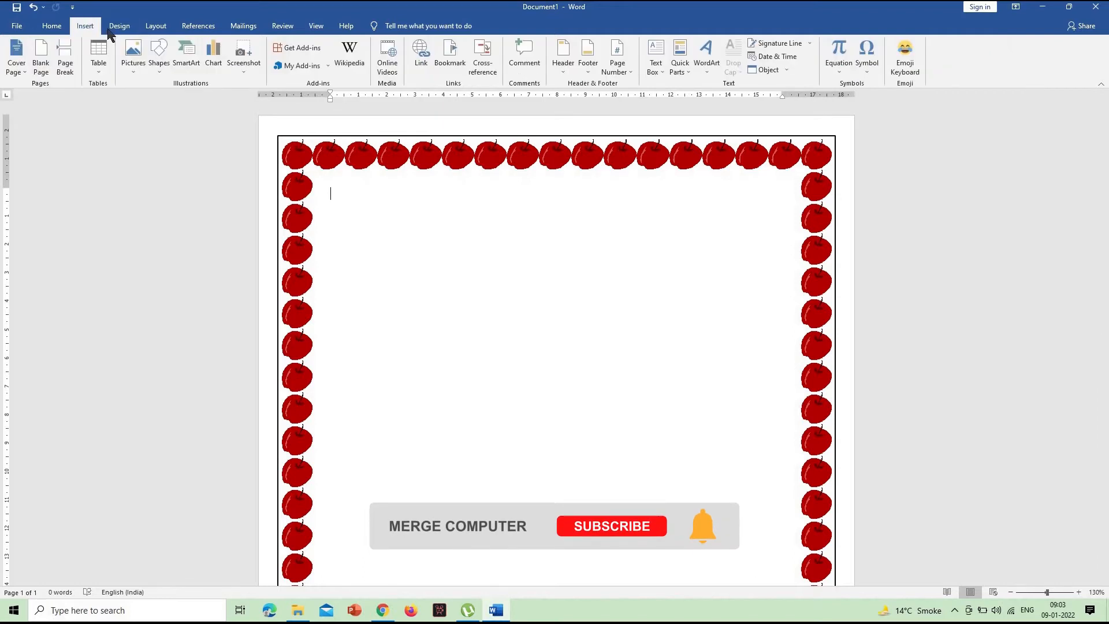
pyautogui.click(159, 58)
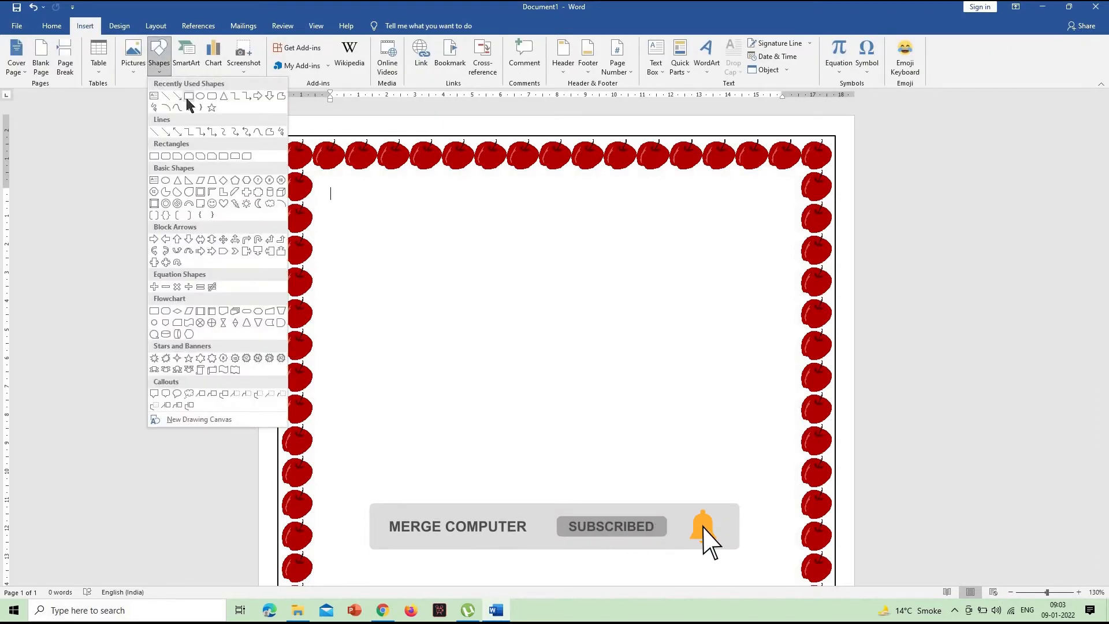
pyautogui.click(189, 96)
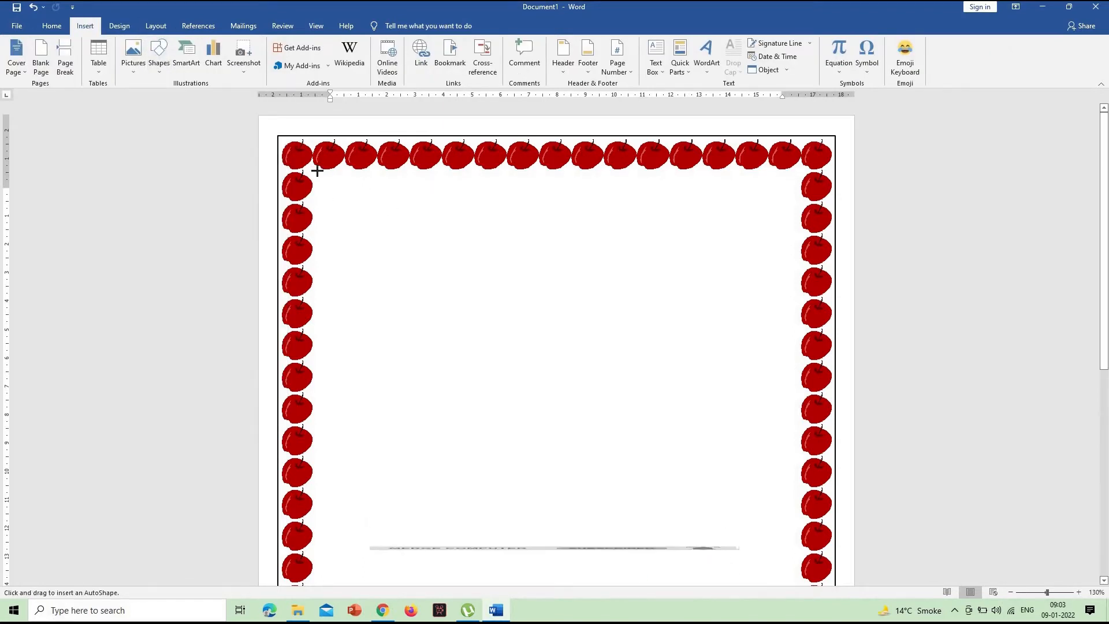
pyautogui.moveTo(314, 170)
pyautogui.mouseDown()
pyautogui.moveTo(565, 408)
pyautogui.moveTo(649, 597)
pyautogui.moveTo(681, 615)
pyautogui.moveTo(788, 618)
pyautogui.moveTo(794, 602)
pyautogui.moveTo(806, 618)
pyautogui.moveTo(788, 577)
pyautogui.moveTo(787, 597)
pyautogui.moveTo(800, 601)
pyautogui.moveTo(794, 543)
pyautogui.moveTo(797, 555)
pyautogui.mouseUp()
pyautogui.scroll(8, 675, 417)
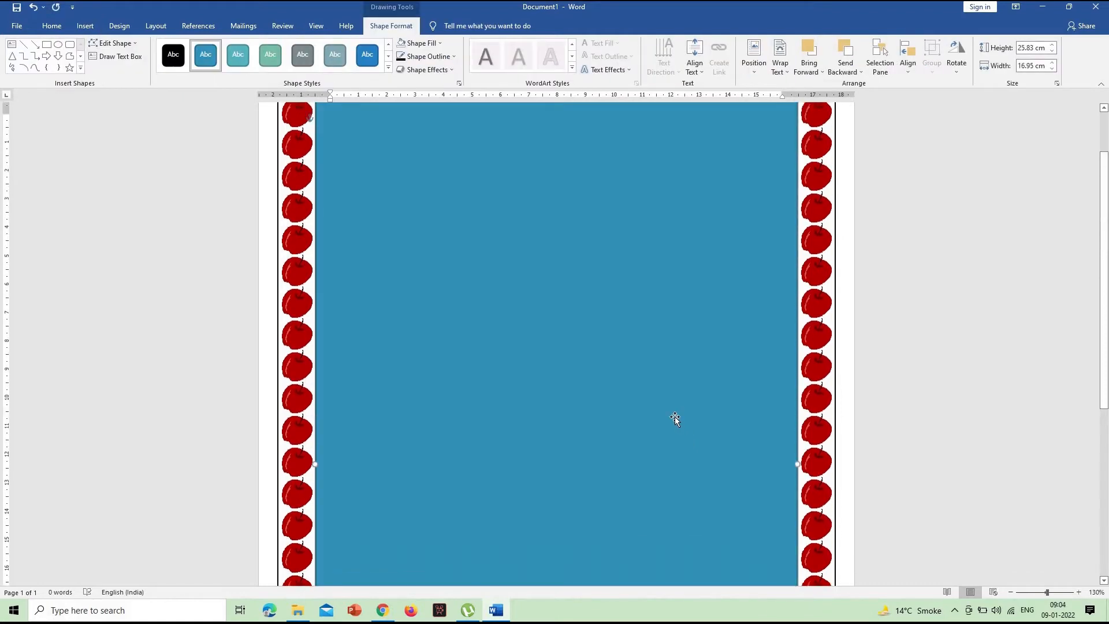
# - Remove the inner rectangle's fill, give it a black outline and change the outline's weight
pyautogui.click(436, 44)
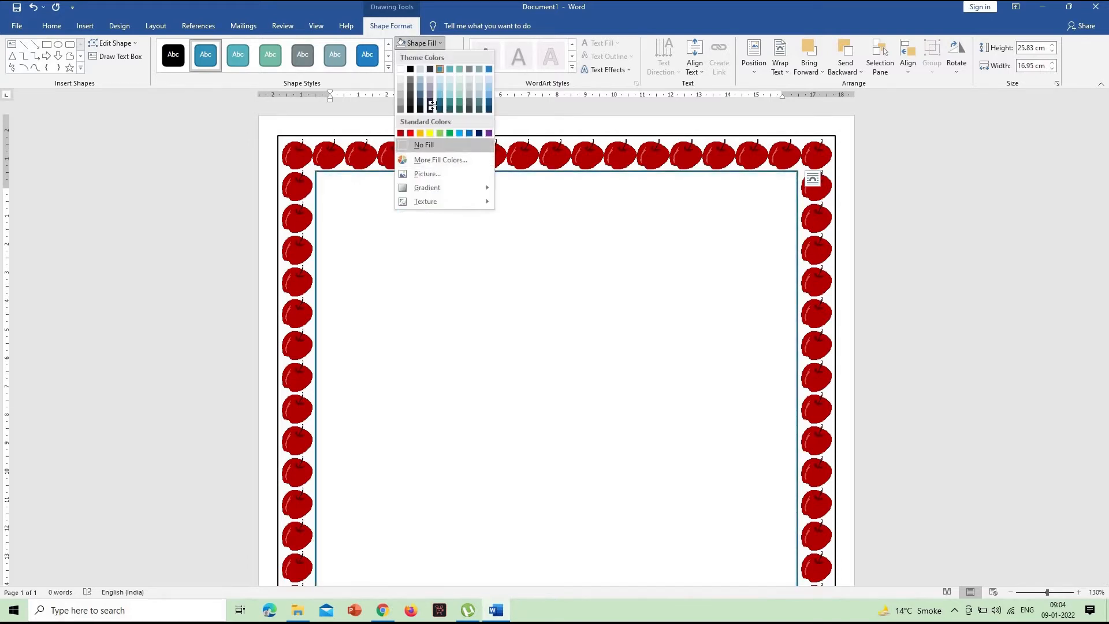
pyautogui.click(424, 145)
pyautogui.click(427, 56)
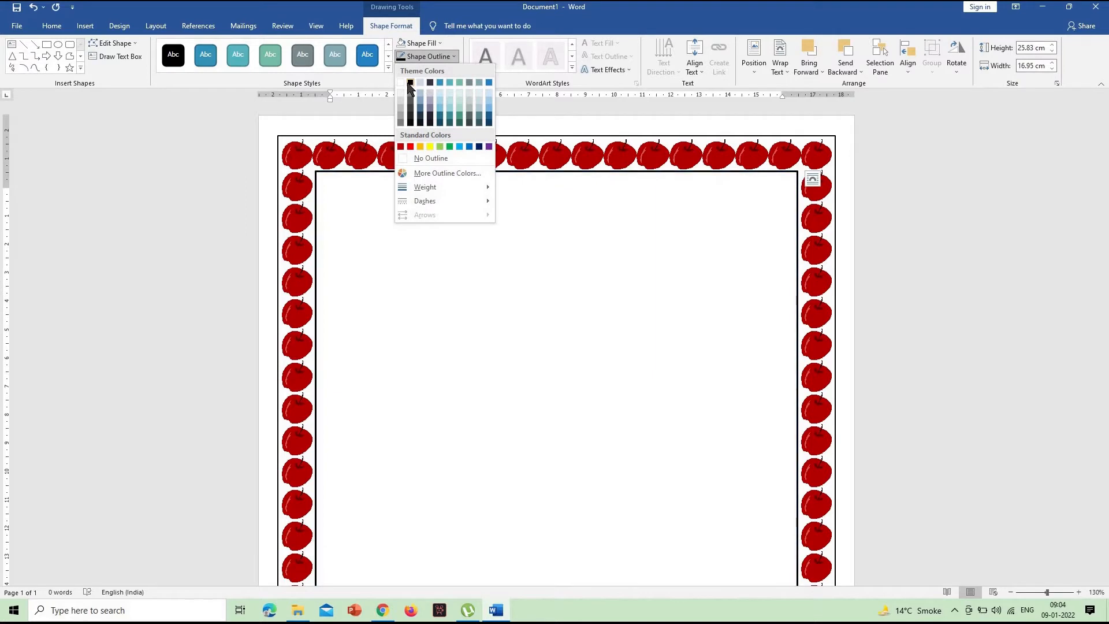
pyautogui.click(410, 83)
pyautogui.click(427, 56)
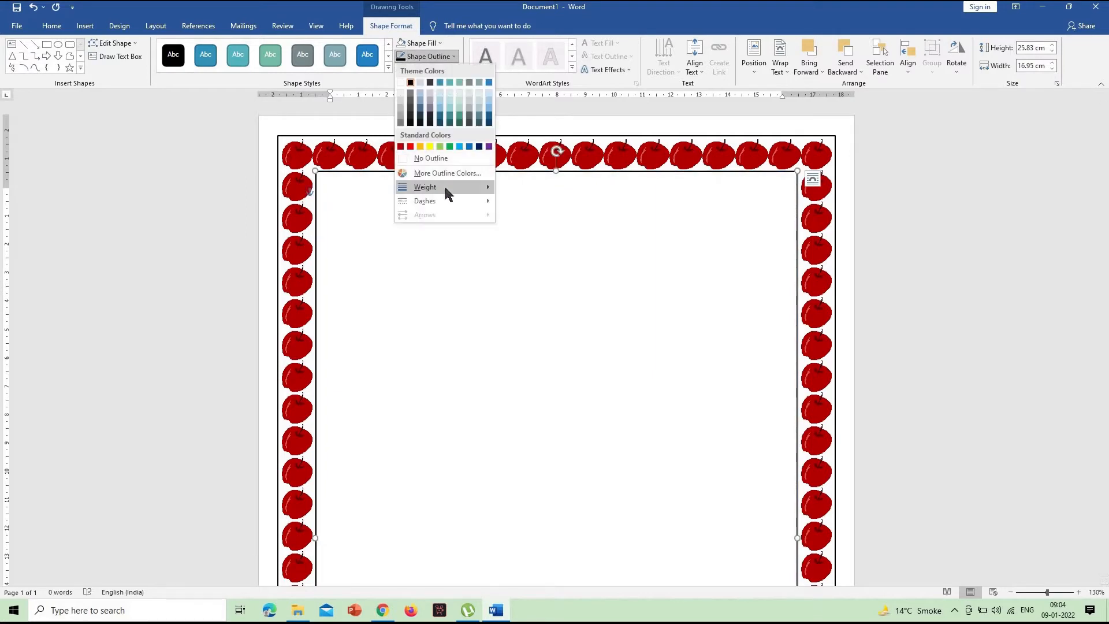
pyautogui.moveTo(446, 189)
pyautogui.click(547, 226)
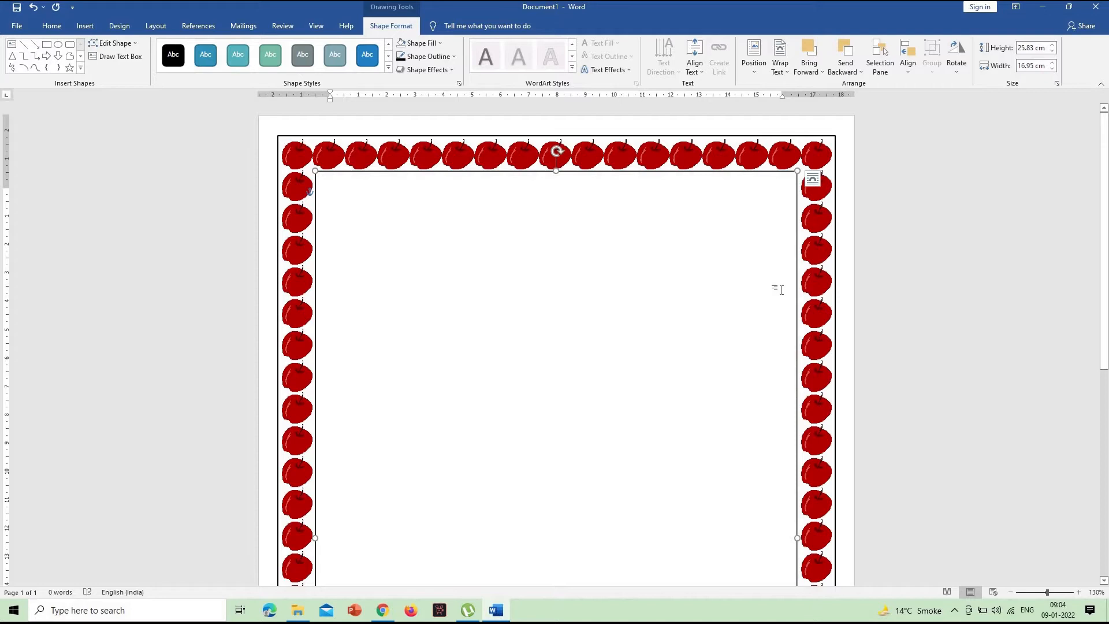
# - Nudge the inner rectangle slightly down and left, extend its right edge to about 17.03 cm total width, and deselect it
pyautogui.press('Down')
pyautogui.press('Left')
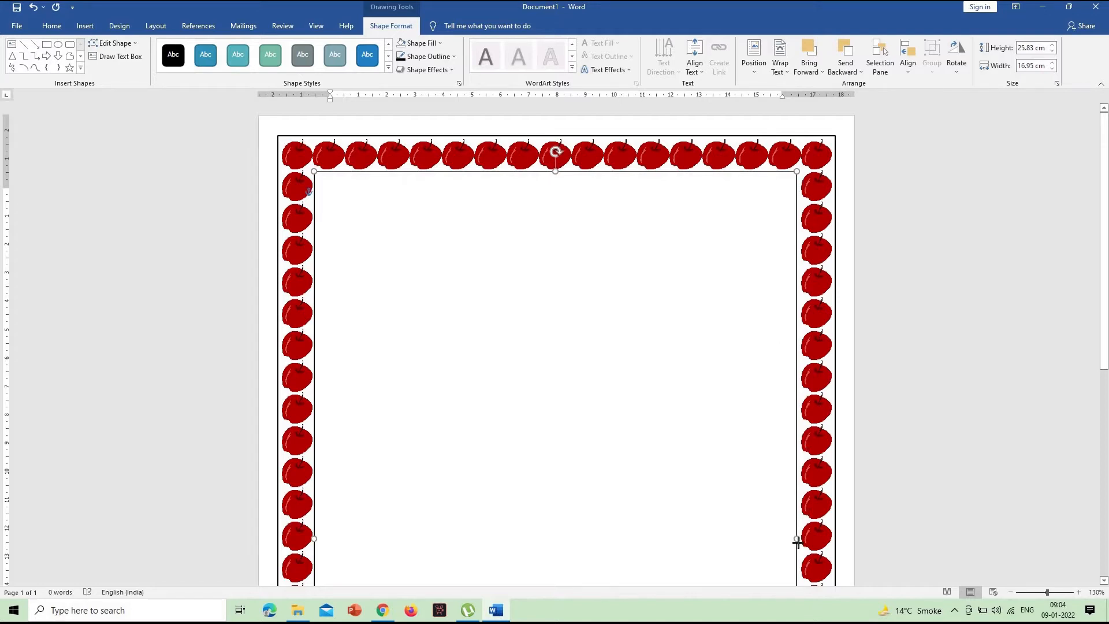
pyautogui.moveTo(796, 539); pyautogui.dragTo(799, 539)
pyautogui.scroll(-8, 659, 395)
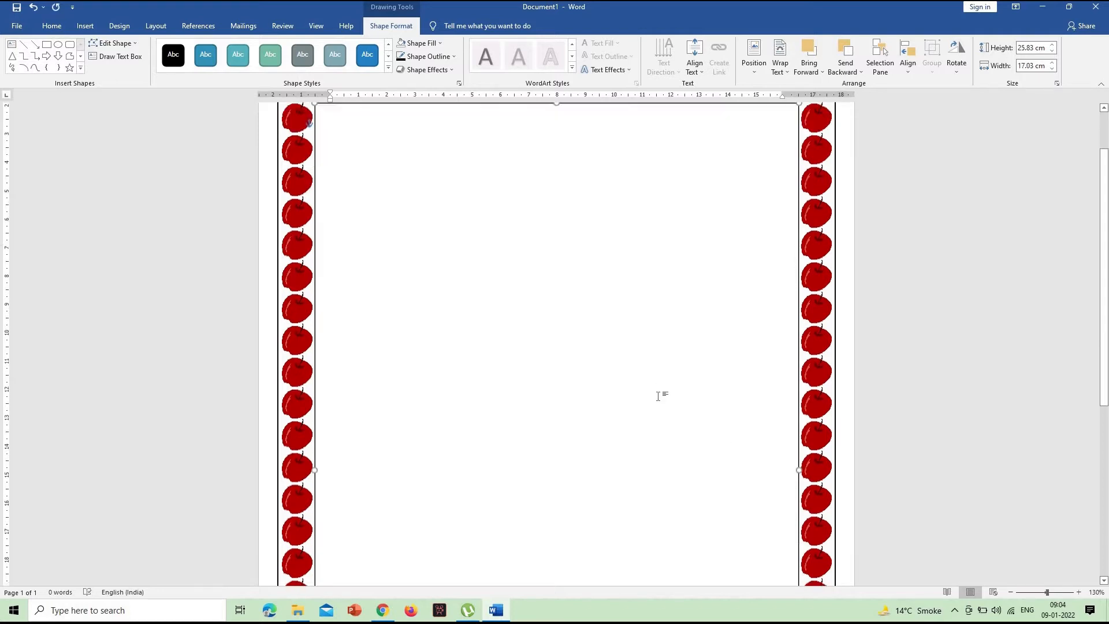
pyautogui.scroll(5, 720, 386)
pyautogui.scroll(3, 719, 386)
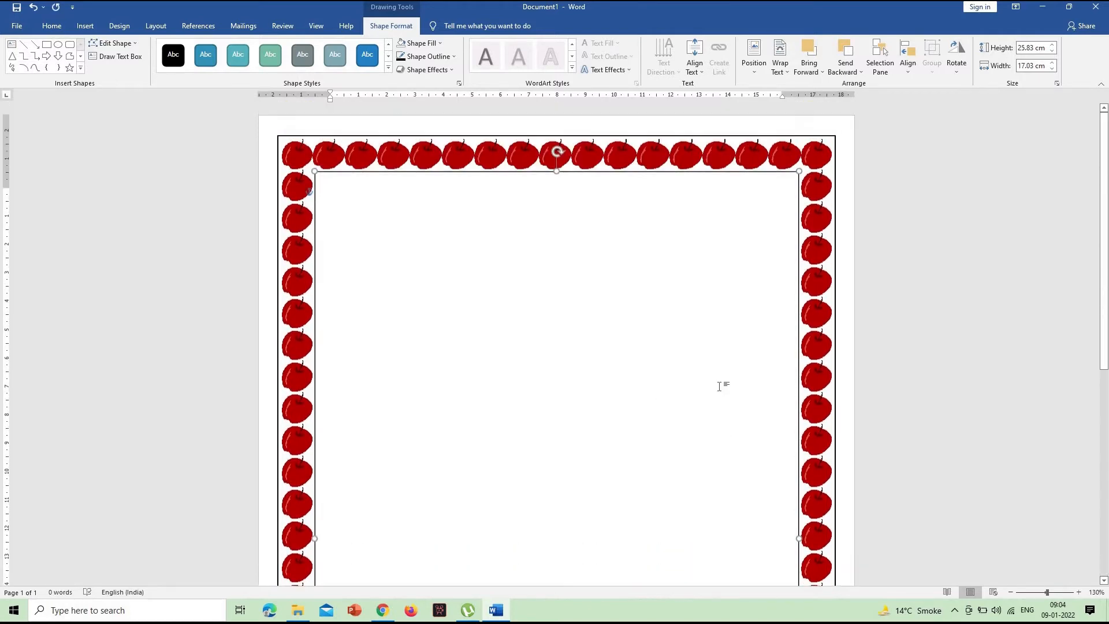
pyautogui.click(895, 308)
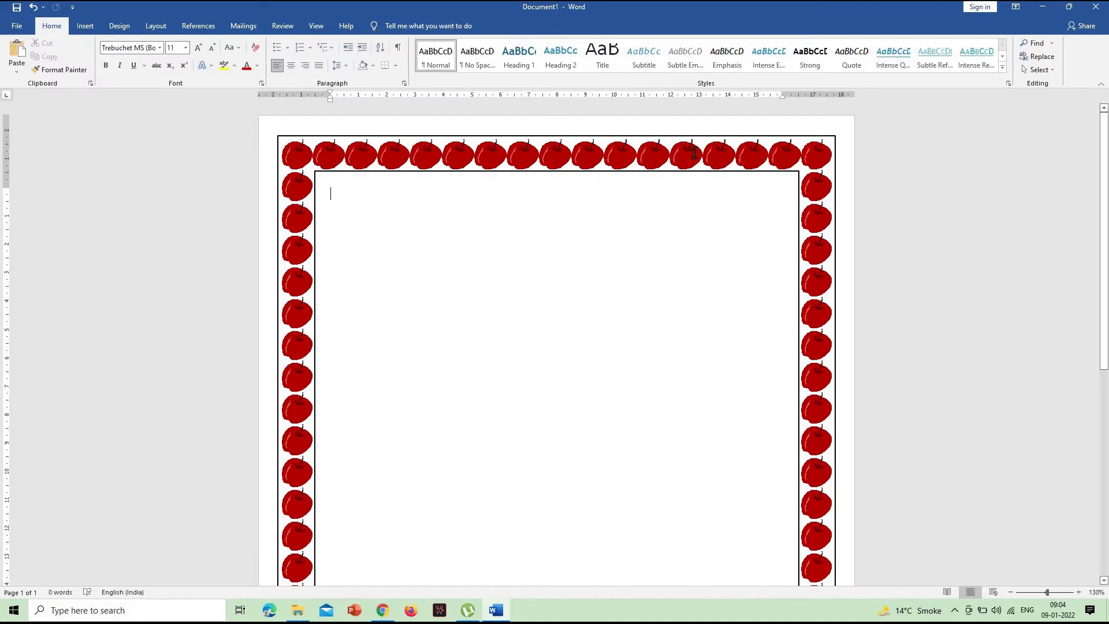
# - Fill the outer rectangle with the coarse tan woven texture
pyautogui.click(714, 136)
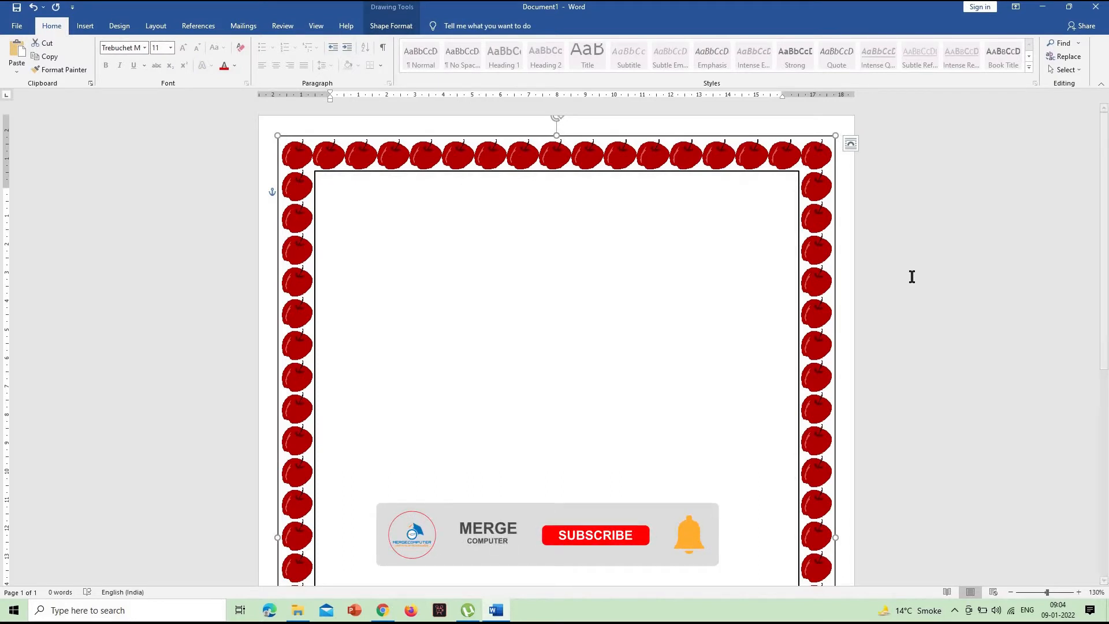
pyautogui.click(391, 26)
pyautogui.click(416, 43)
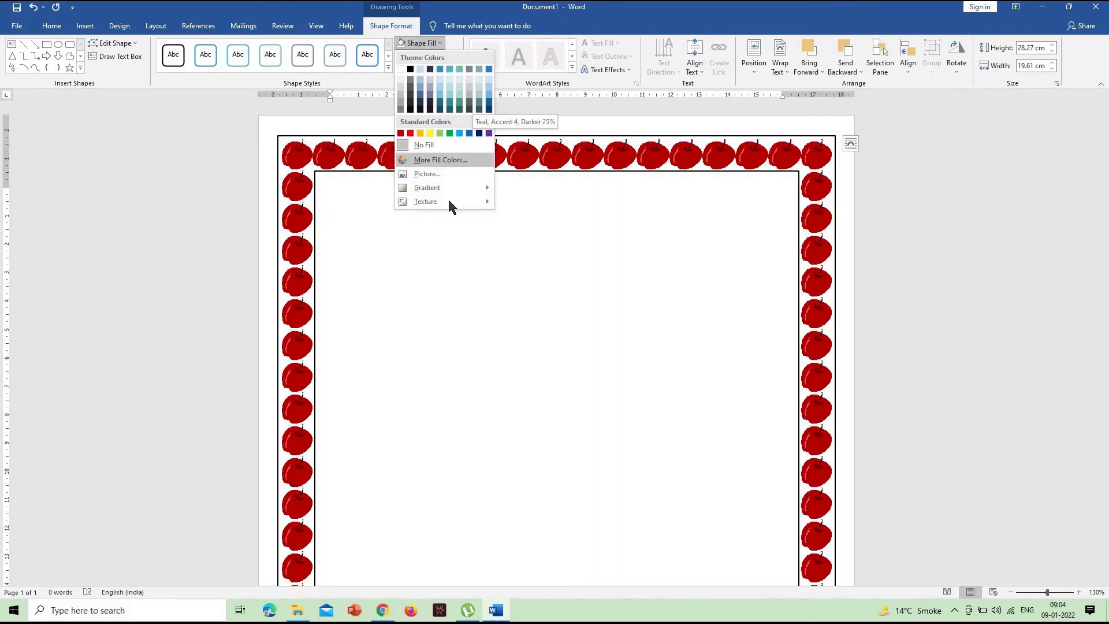
pyautogui.moveTo(448, 202)
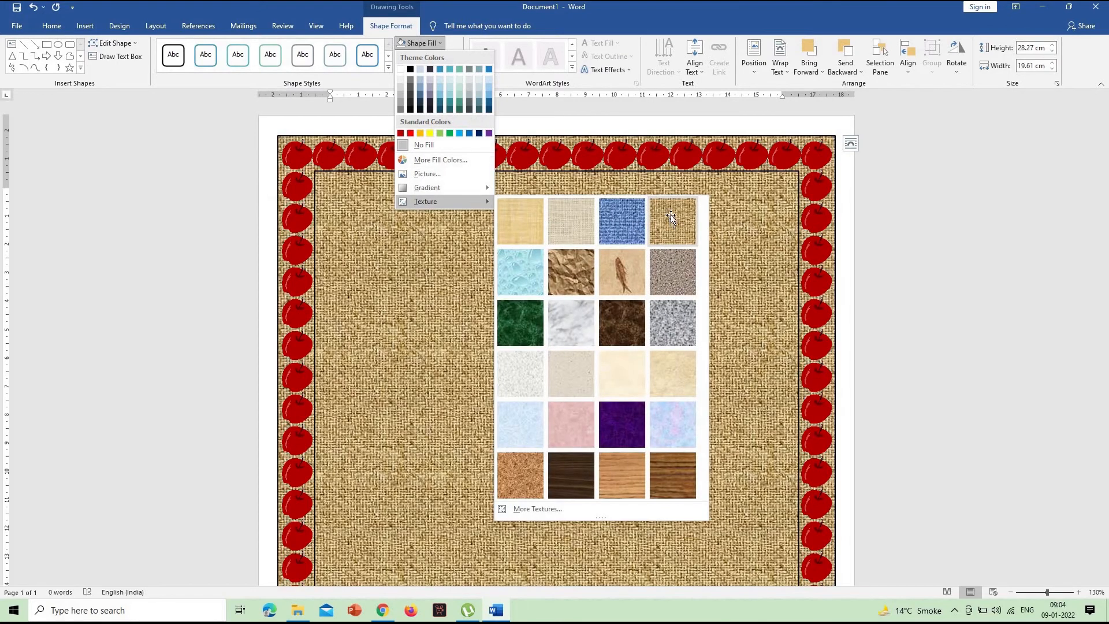
pyautogui.click(671, 220)
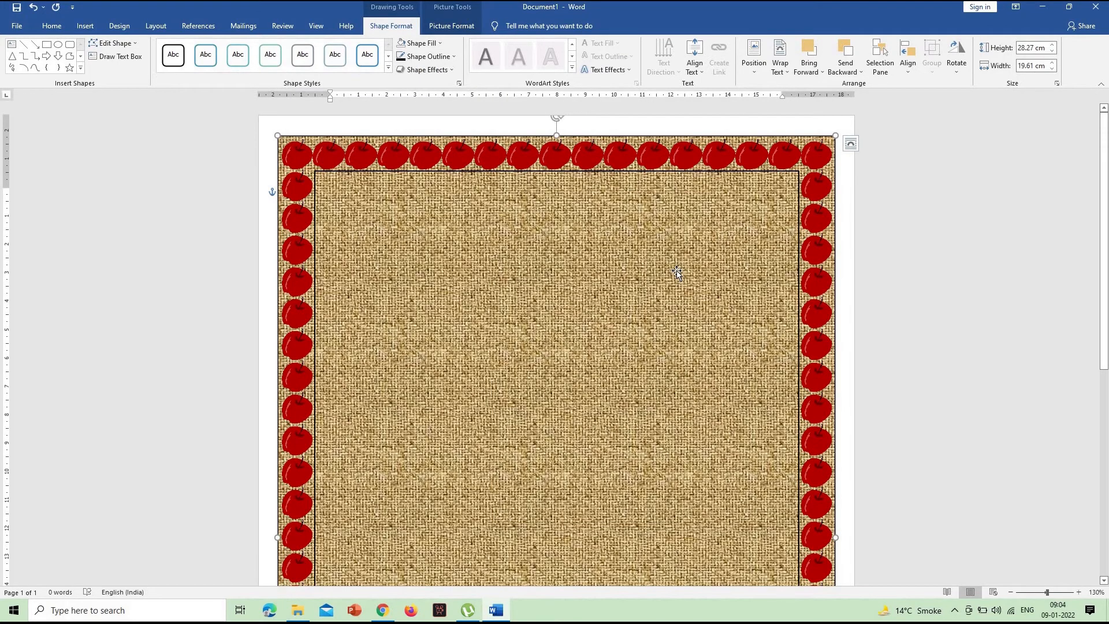
# - Fill the inner rectangle with the light yellow papyrus-like texture and check the page with it deselected
pyautogui.click(641, 176)
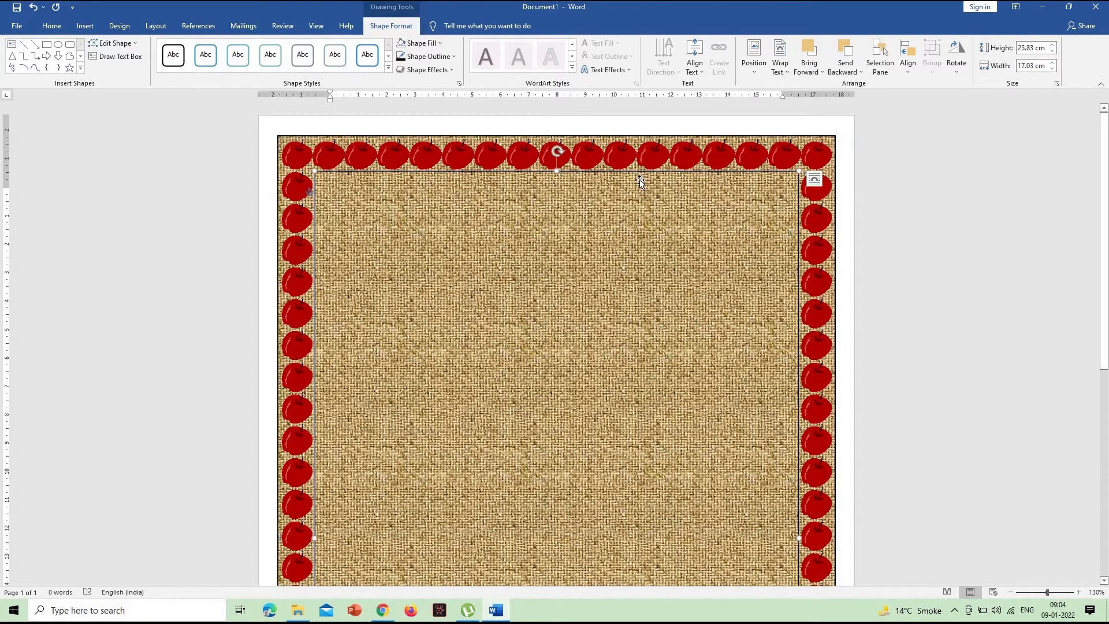
pyautogui.click(432, 44)
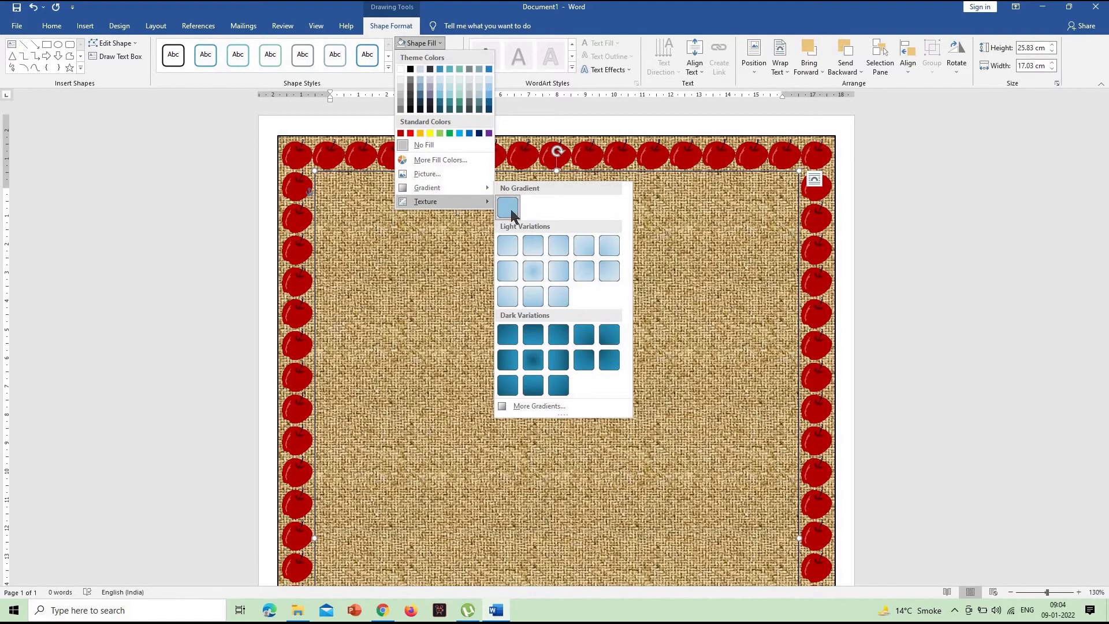
pyautogui.moveTo(480, 201)
pyautogui.click(526, 219)
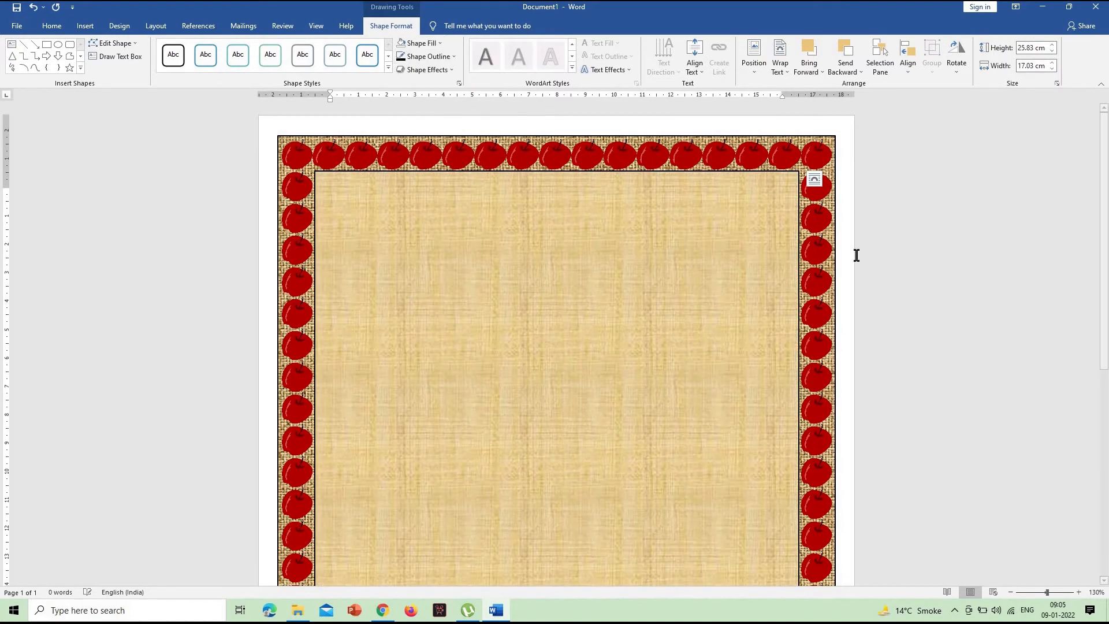
pyautogui.click(936, 280)
pyautogui.scroll(-10, 936, 286)
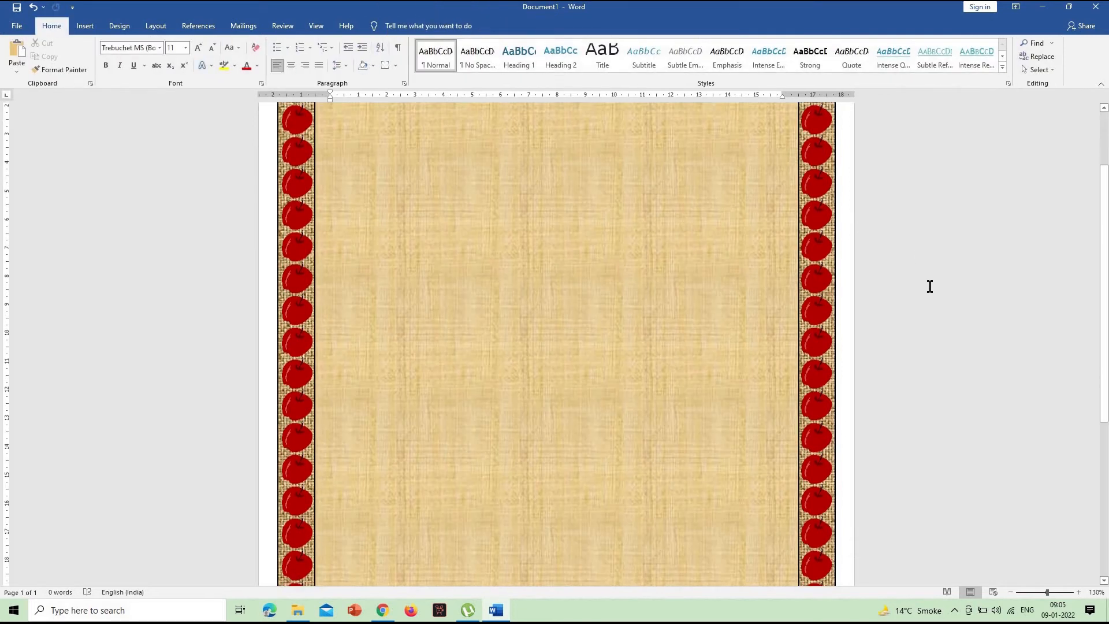
pyautogui.scroll(10, 928, 286)
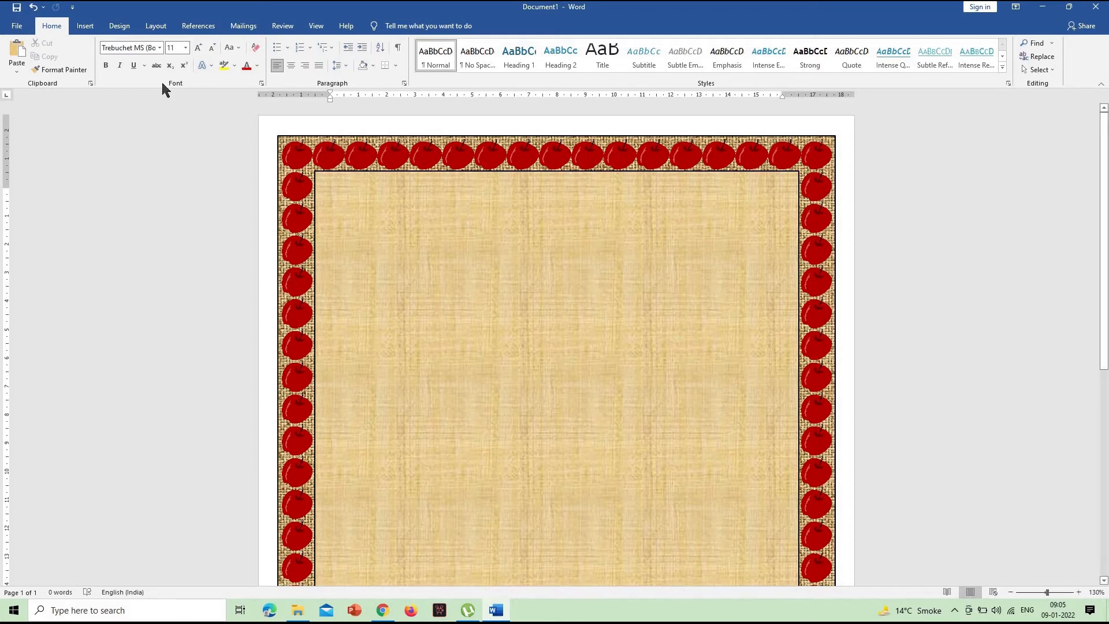
# - Insert a heading in the plain black WordArt style reading "MERGE COMPUTER INSTITUTE"
pyautogui.click(88, 28)
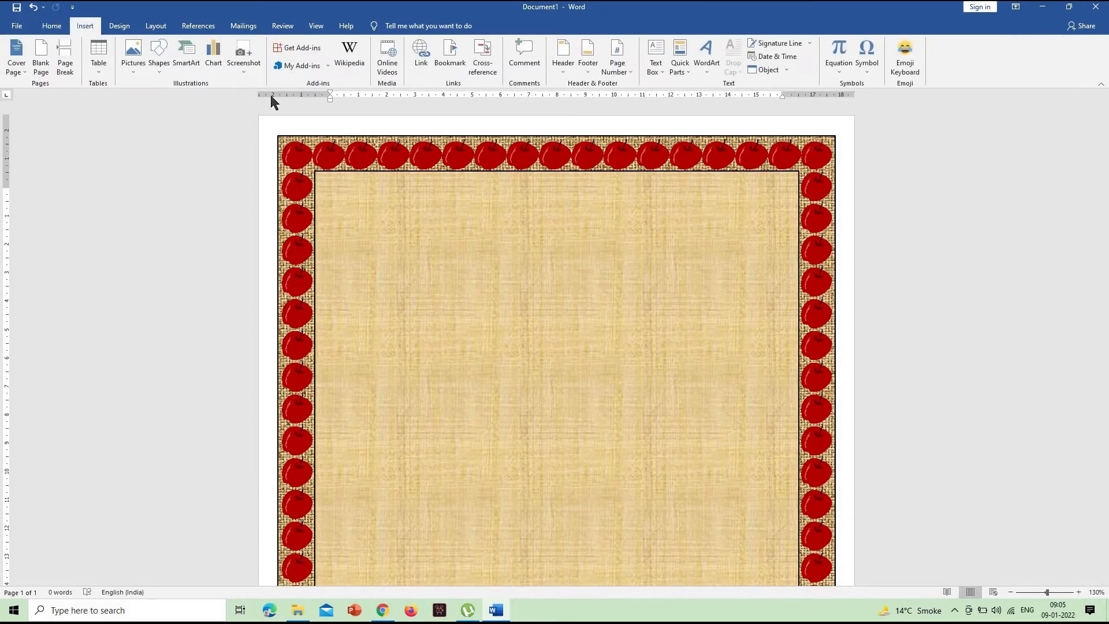
pyautogui.click(701, 60)
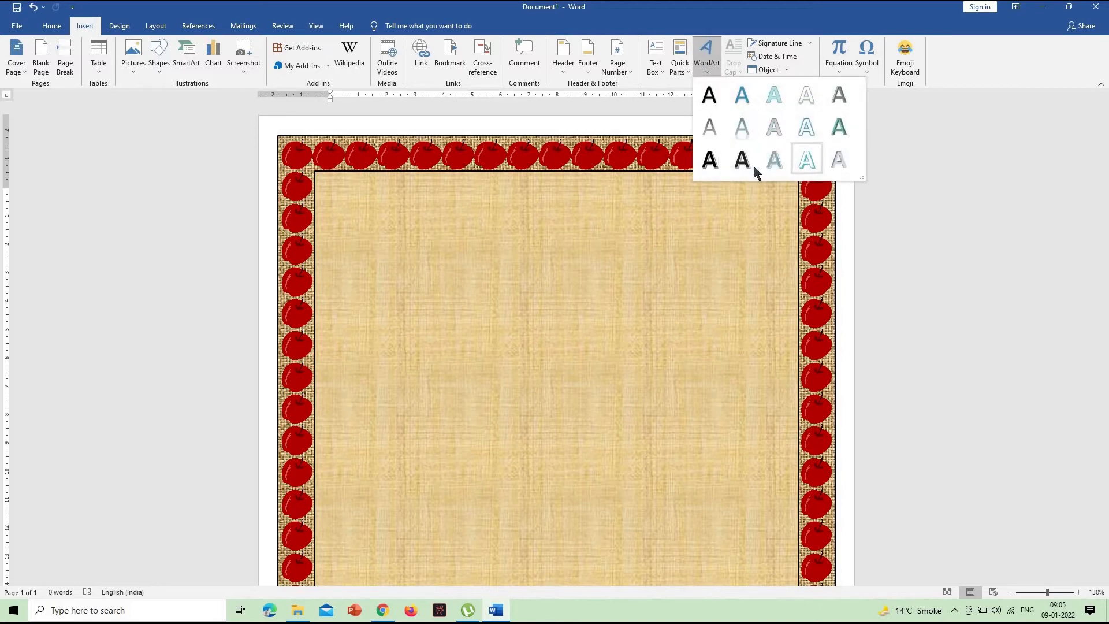
pyautogui.click(710, 96)
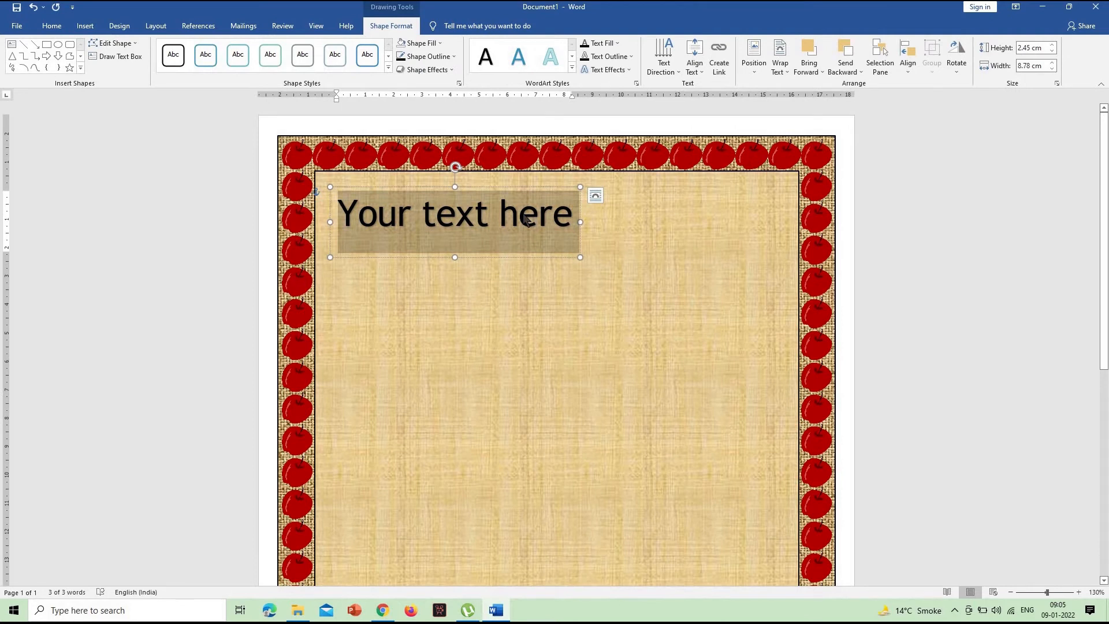
pyautogui.write('MER')
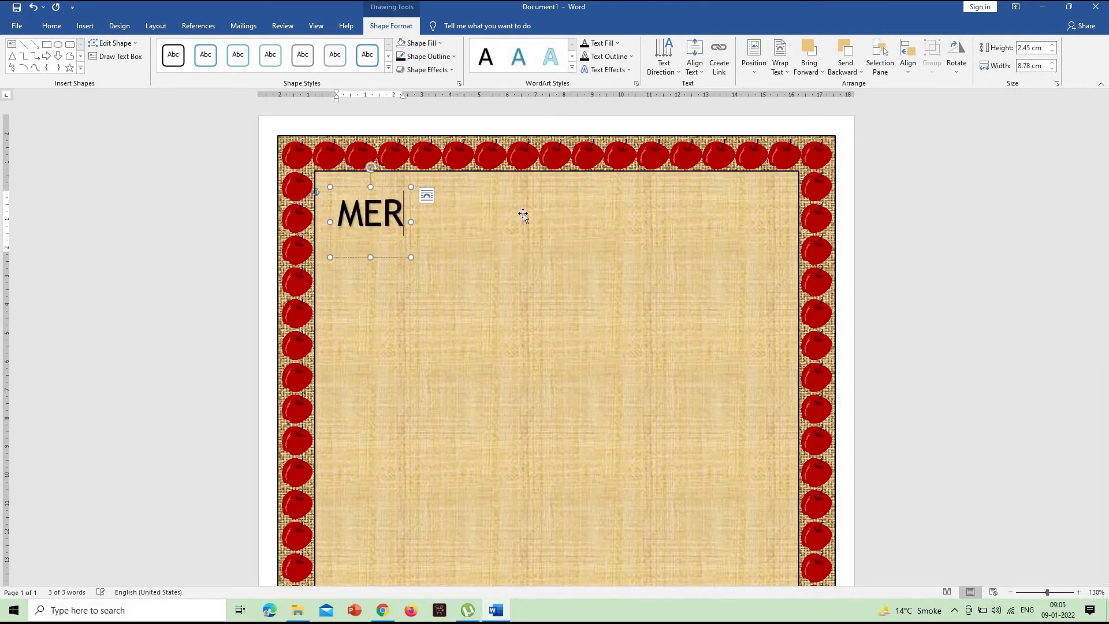
pyautogui.write('GE COMPUTER')
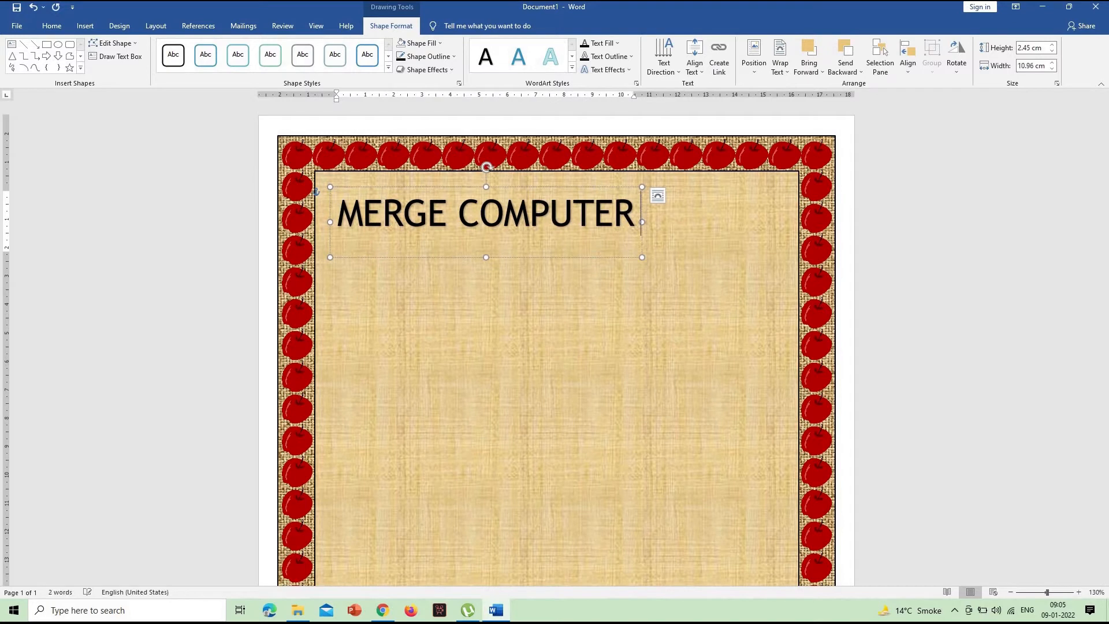
pyautogui.write(' INSTITUTE')
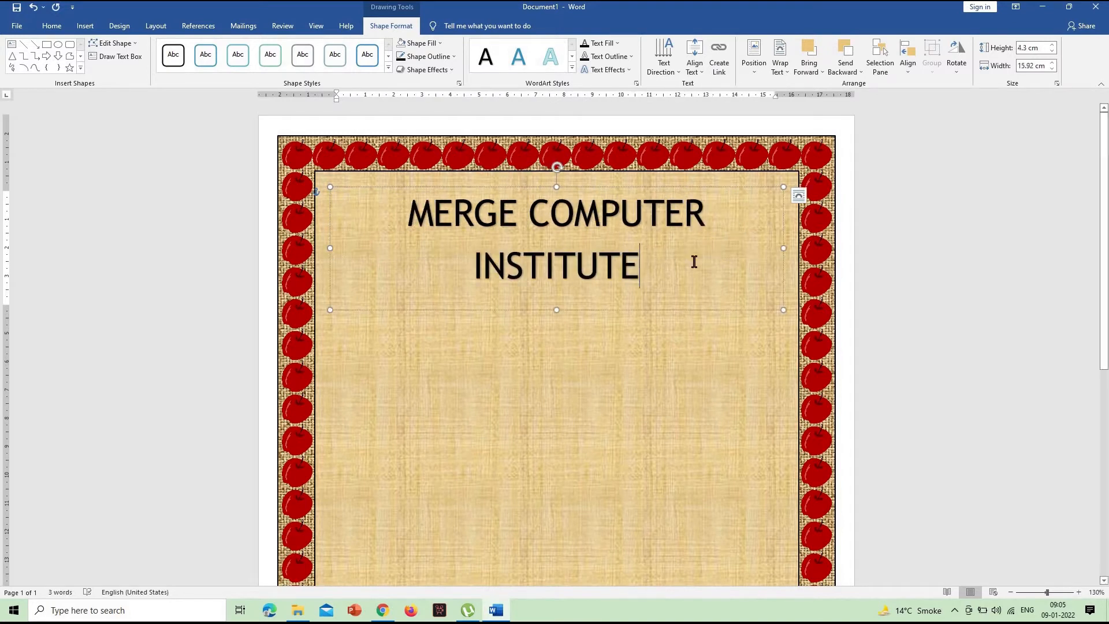
# - Set the WordArt heading's font size to 35 and widen its text box to both side edges of the inner rectangle
pyautogui.tripleClick(460, 218)
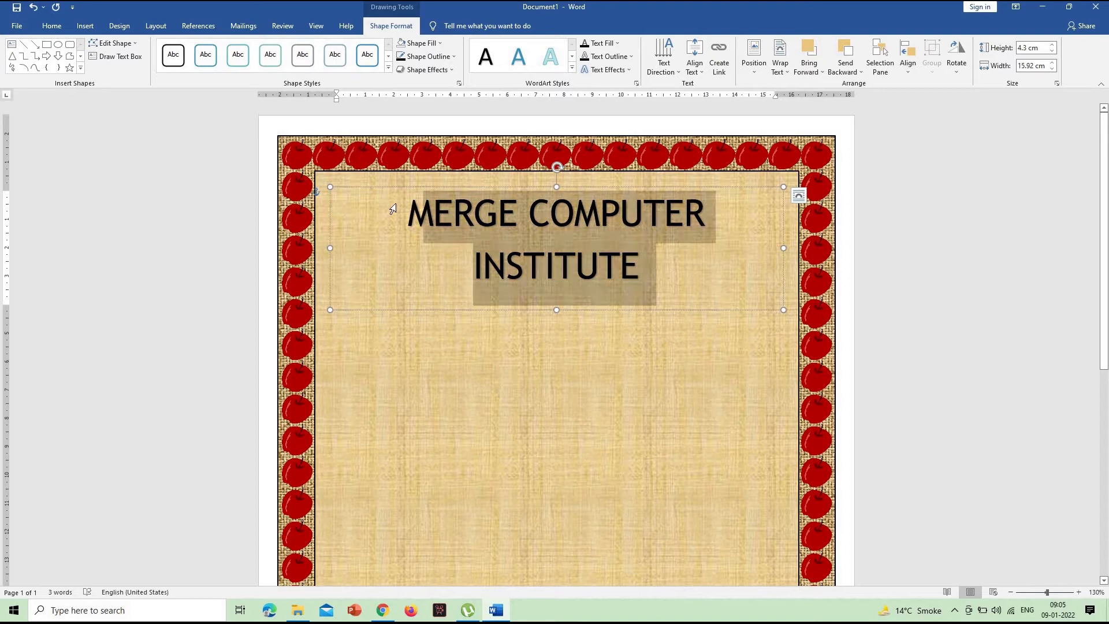
pyautogui.click(16, 26)
pyautogui.press('Escape')
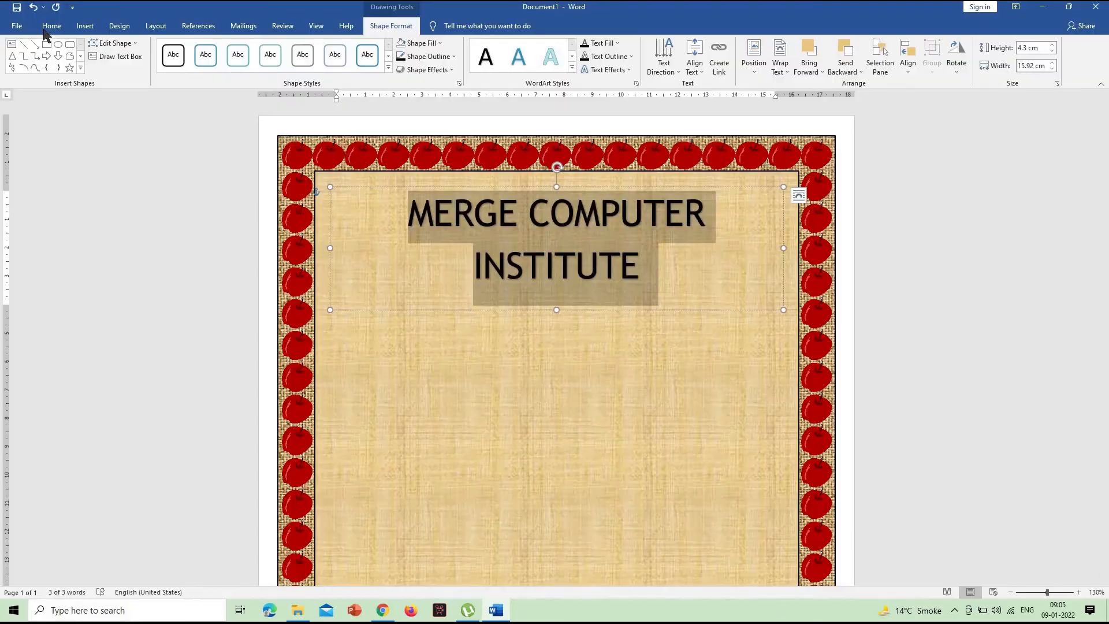
pyautogui.click(49, 27)
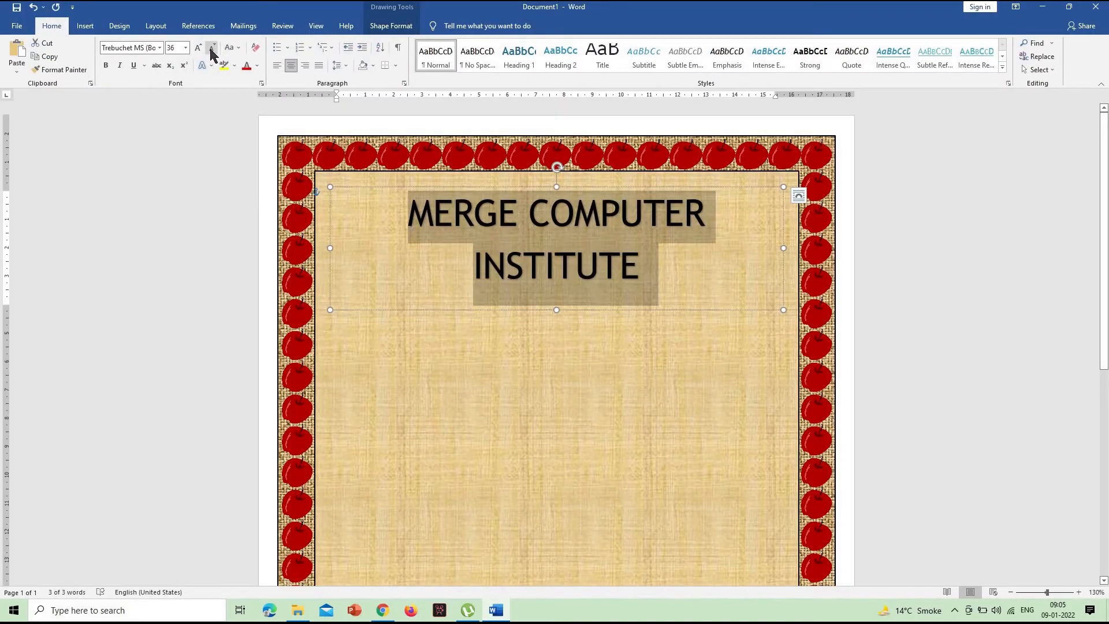
pyautogui.click(212, 48)
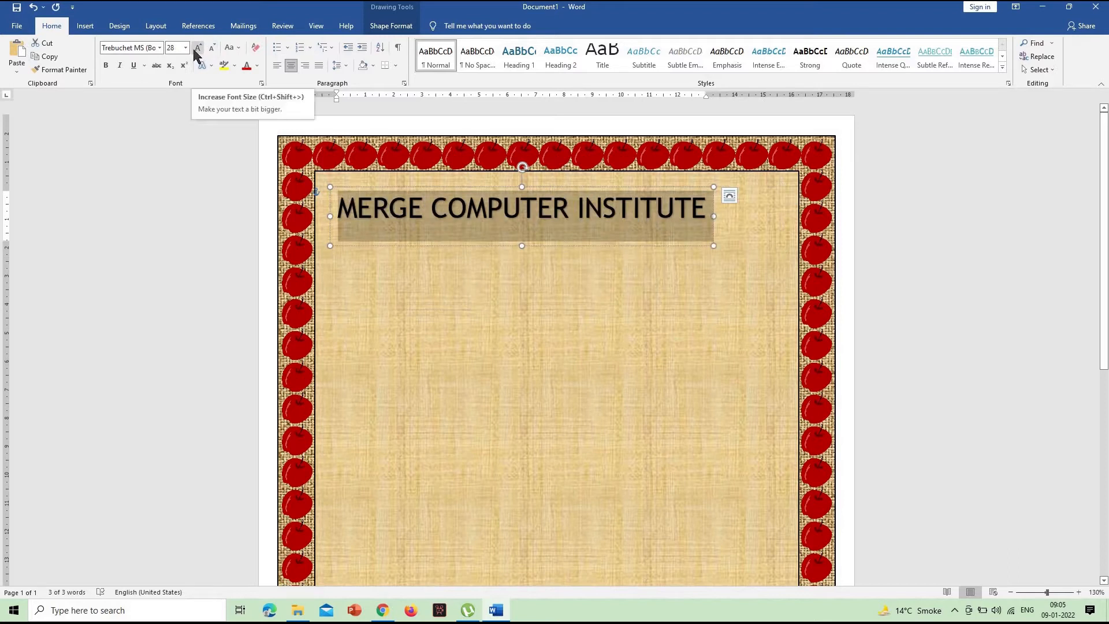
pyautogui.click(196, 51)
pyautogui.click(168, 48)
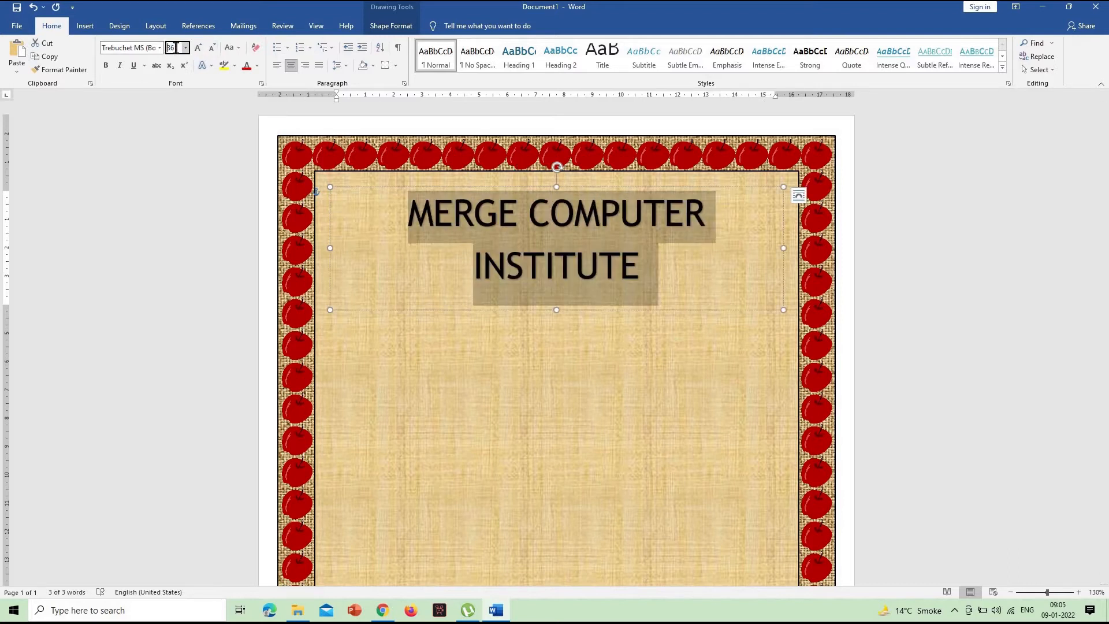
pyautogui.click(166, 48)
pyautogui.write('35')
pyautogui.press('Return')
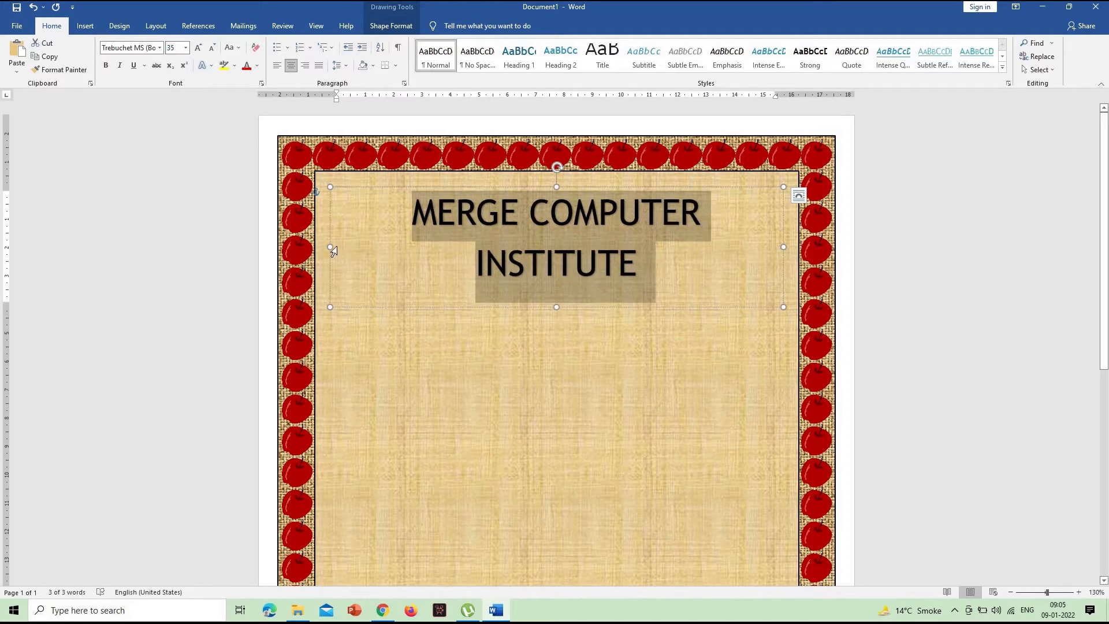
pyautogui.moveTo(316, 241); pyautogui.dragTo(315, 241)
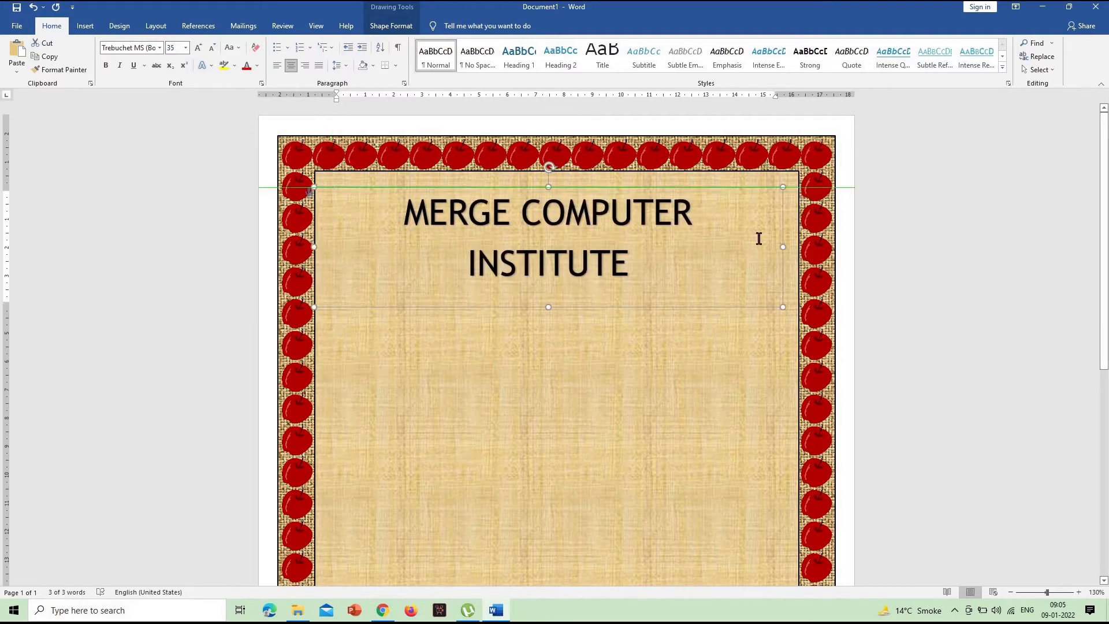
pyautogui.moveTo(793, 246); pyautogui.dragTo(801, 247)
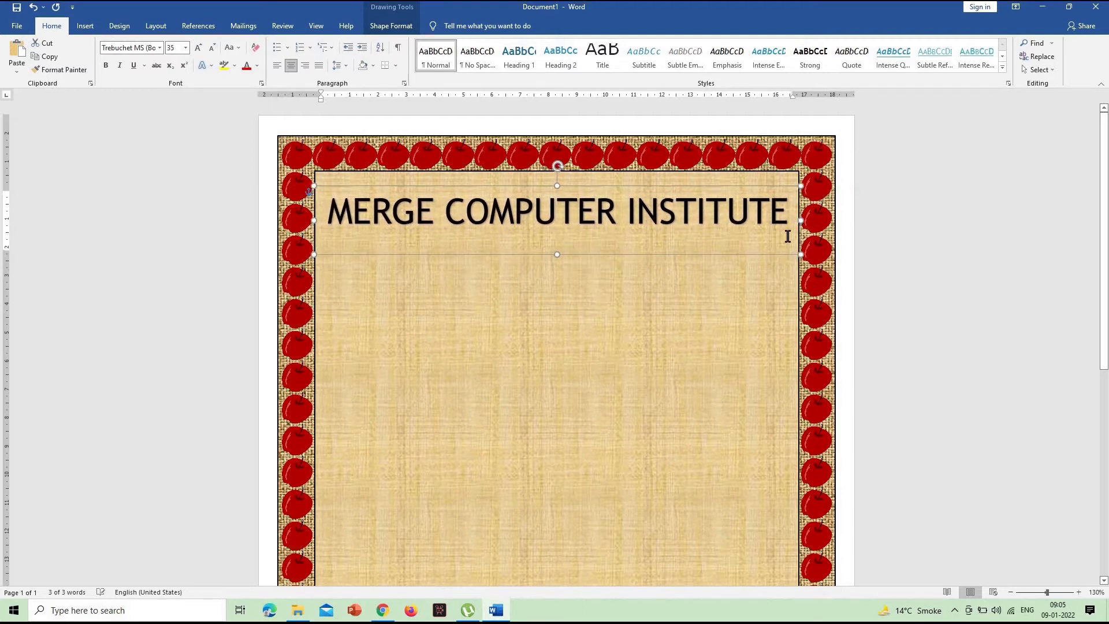
# - Move the WordArt heading up to the inner rectangle's upper edge and colour its text red
pyautogui.moveTo(789, 256); pyautogui.dragTo(789, 240)
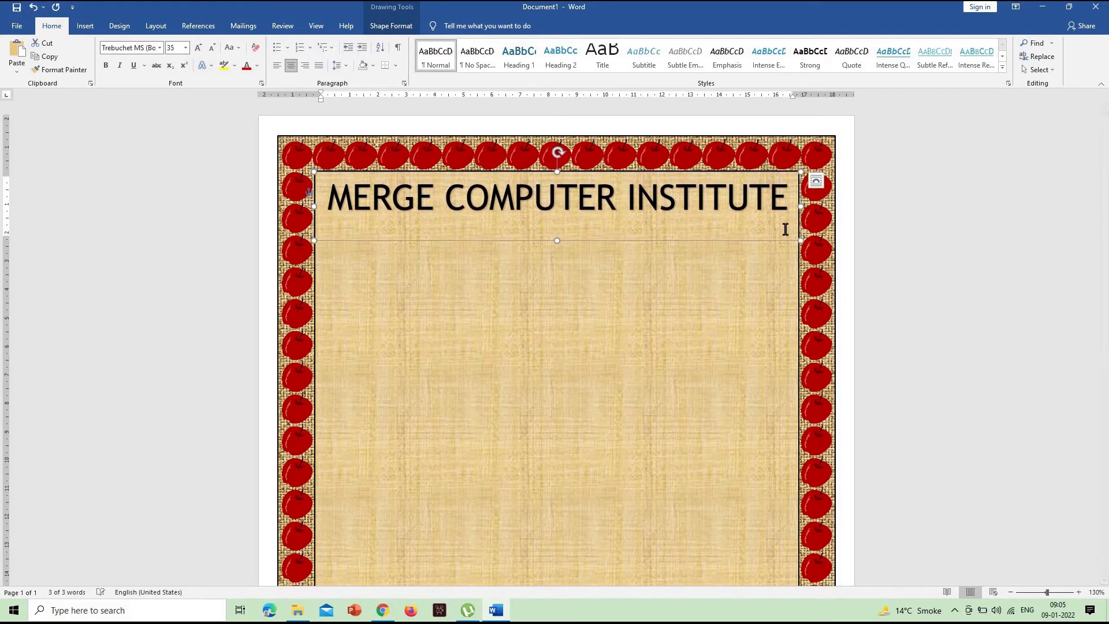
pyautogui.moveTo(789, 202); pyautogui.dragTo(327, 202)
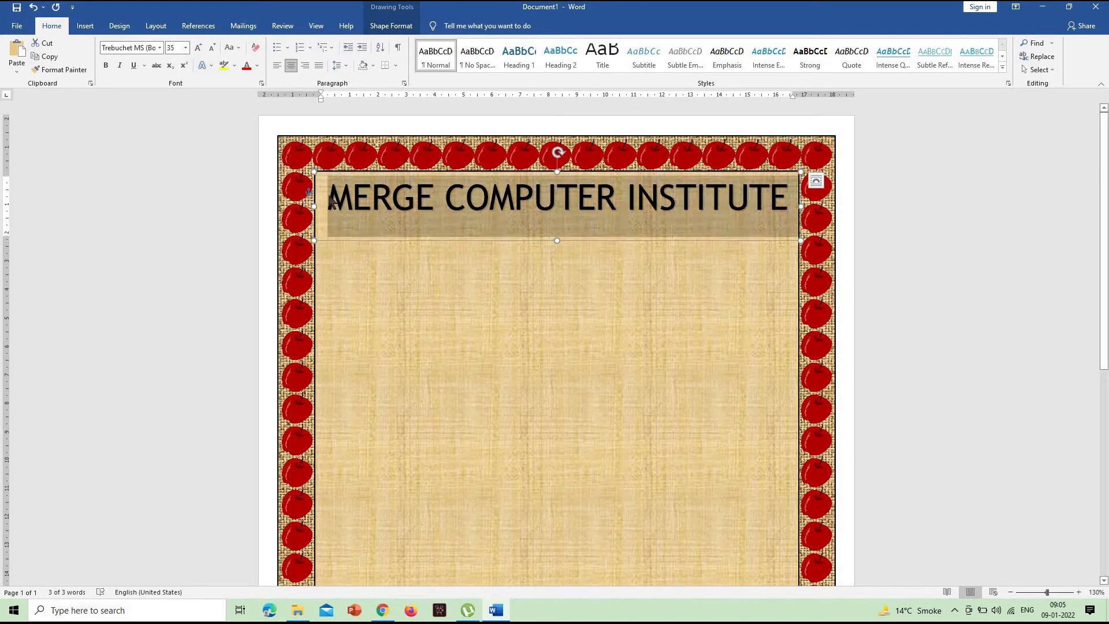
pyautogui.click(257, 66)
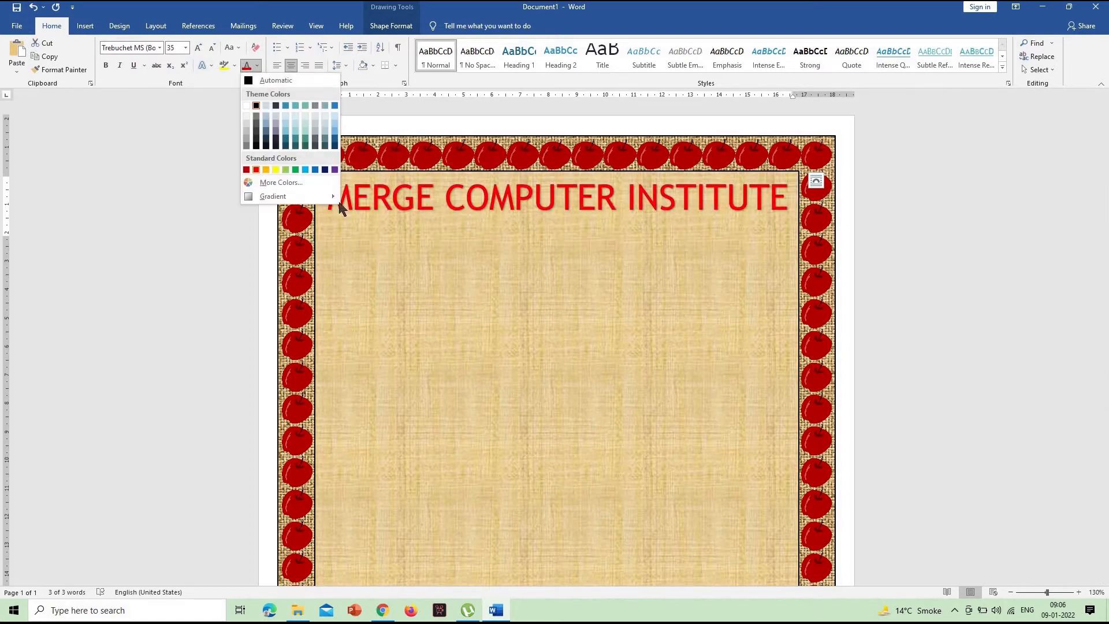
pyautogui.click(256, 170)
pyautogui.click(578, 199)
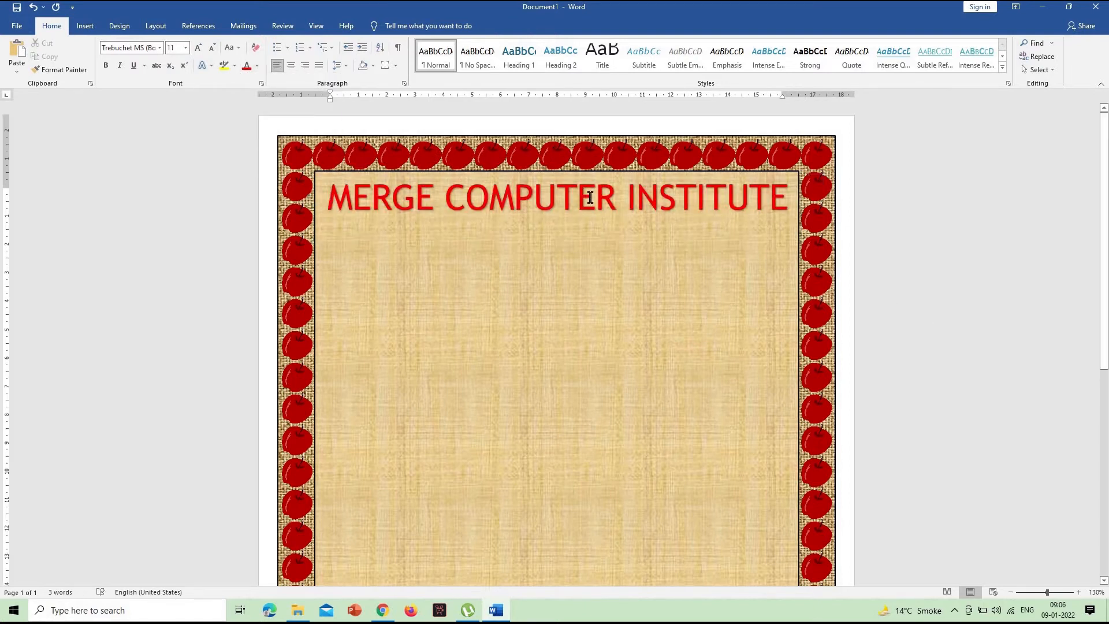
# - Nudge the red heading slightly down from the inner rectangle's upper edge and check the whole page with it deselected
pyautogui.click(616, 247)
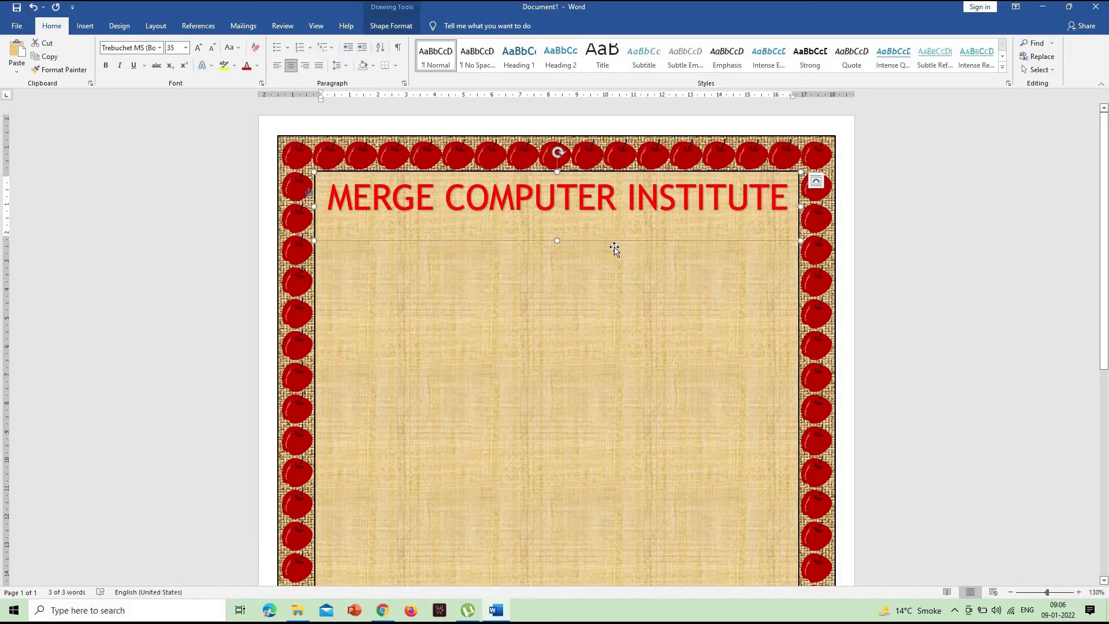
pyautogui.press('Down')
pyautogui.press('Down')
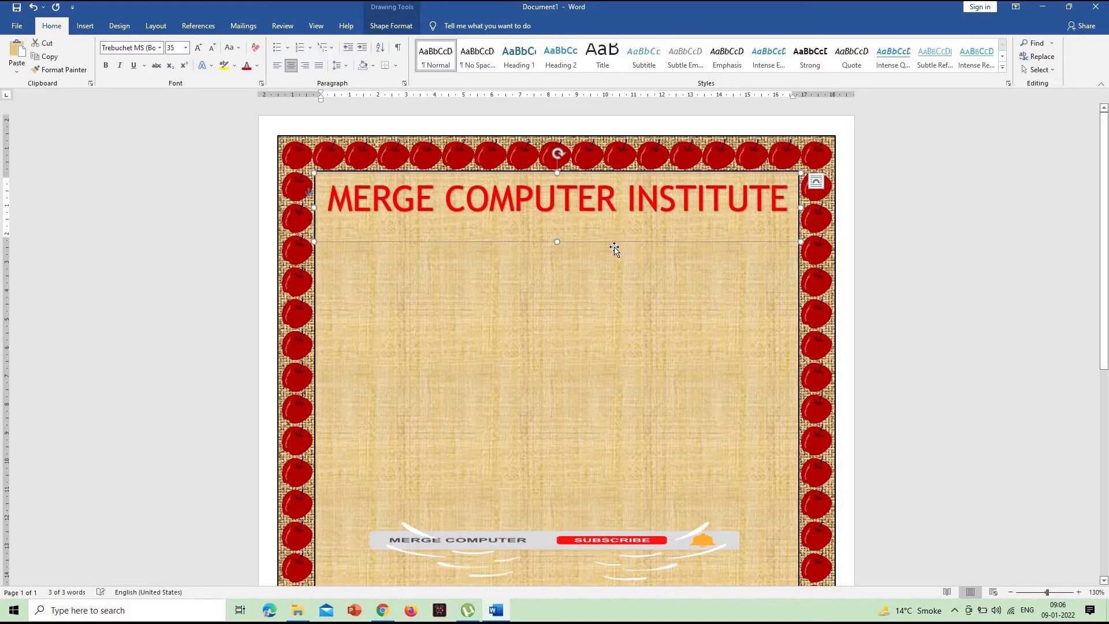
pyautogui.click(768, 302)
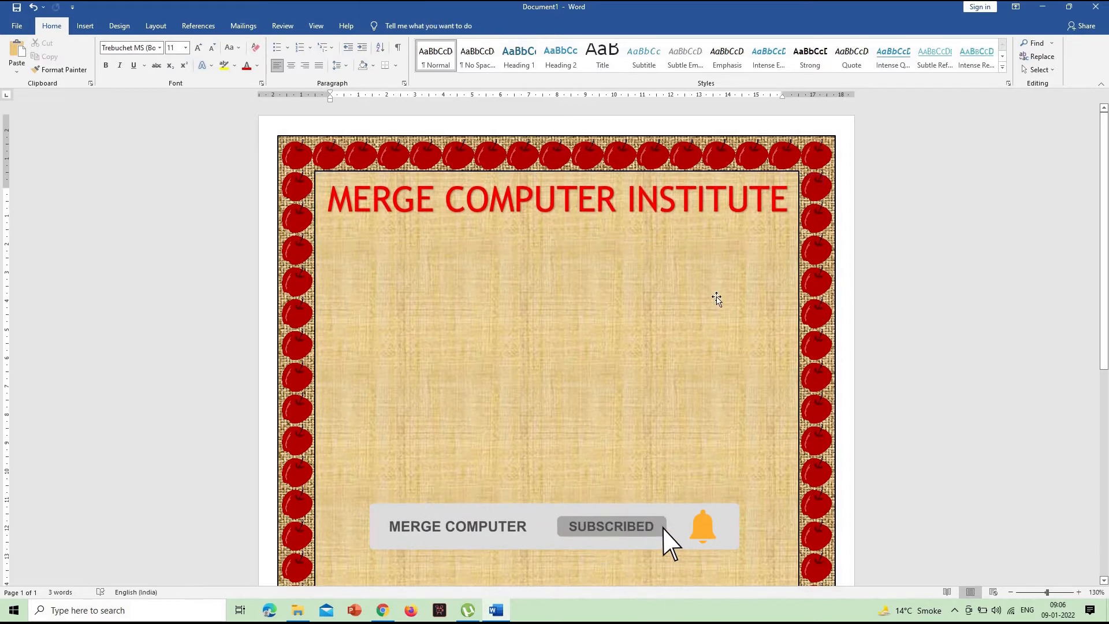
pyautogui.scroll(-4, 715, 298)
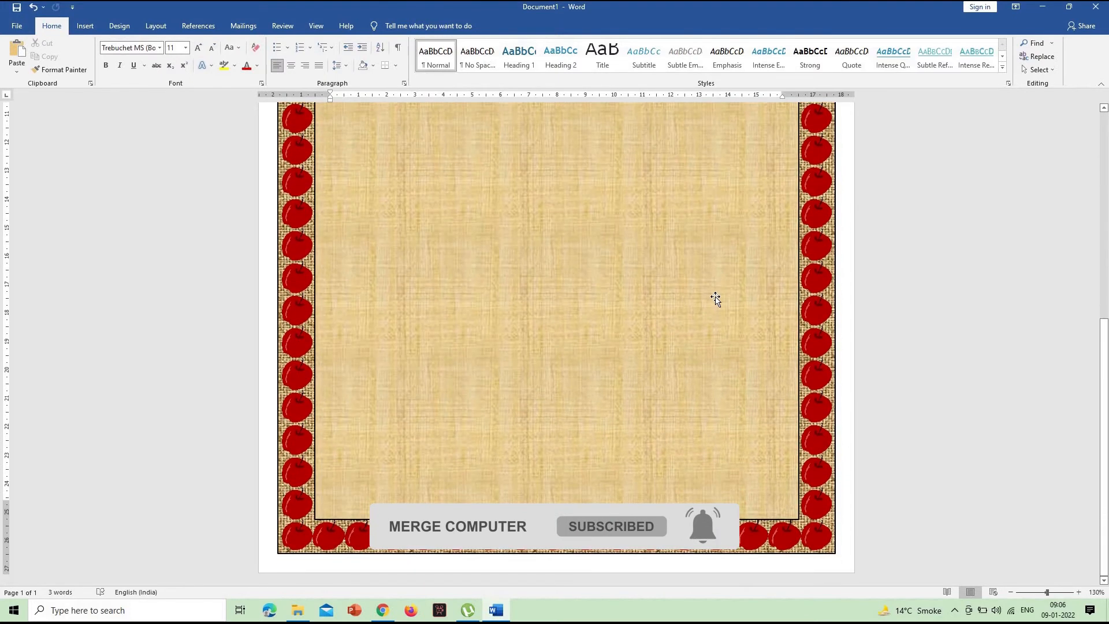
pyautogui.scroll(4, 706, 295)
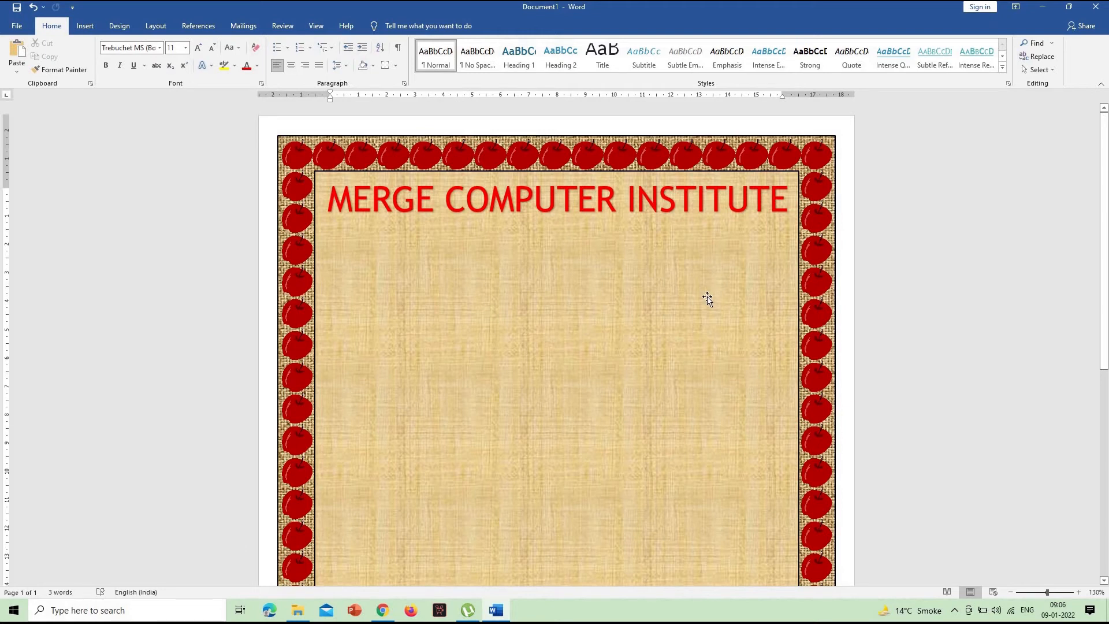
# - Draw a text box about 5.89 cm high and 7.9 cm wide below the heading, against the inner rectangle's right edge
pyautogui.click(85, 26)
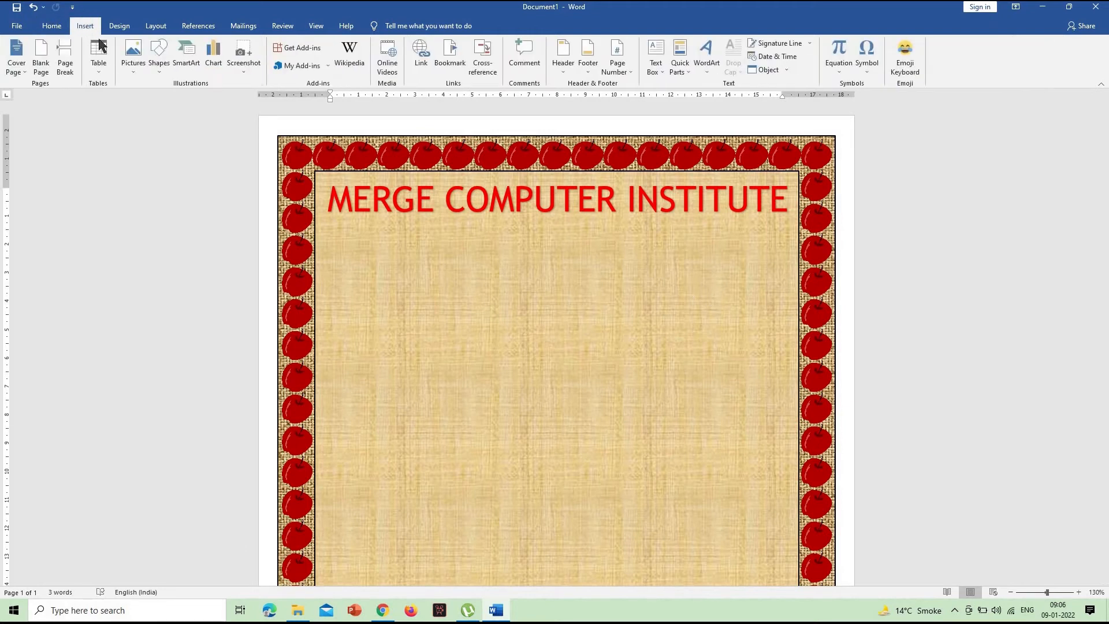
pyautogui.click(158, 57)
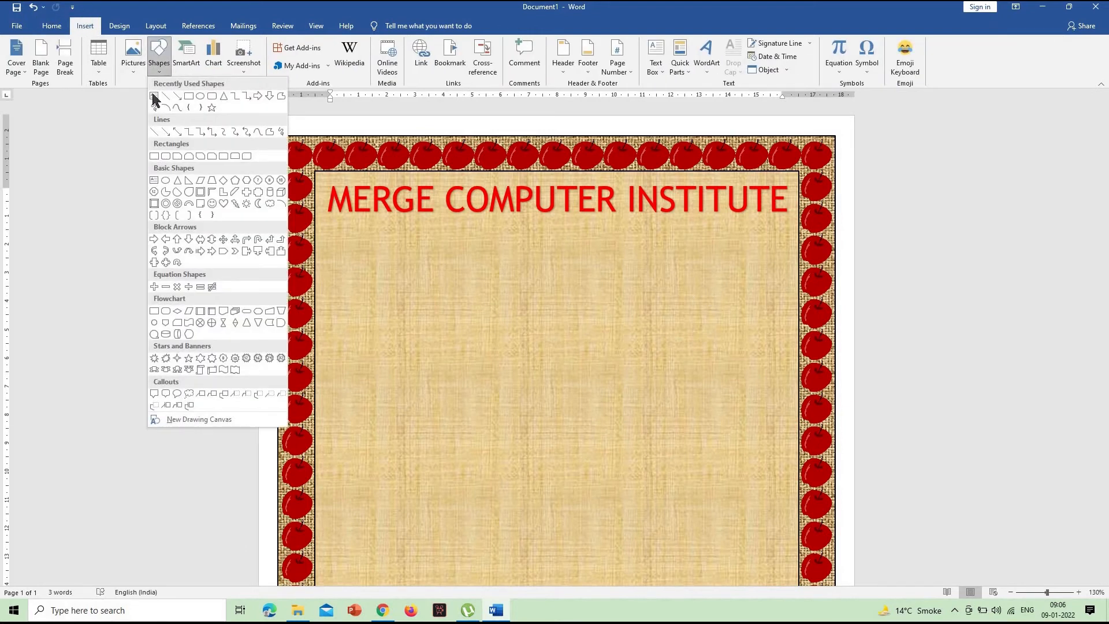
pyautogui.click(154, 96)
pyautogui.moveTo(571, 245); pyautogui.dragTo(797, 413)
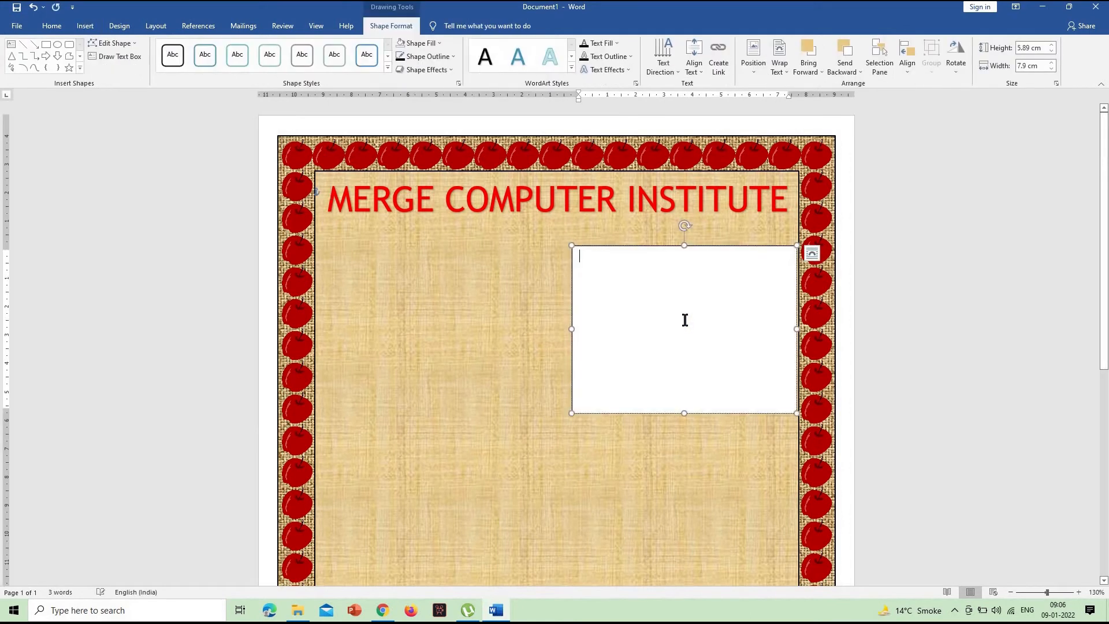
# - Enter the institute's full postal address in the new text box
pyautogui.write('a-')
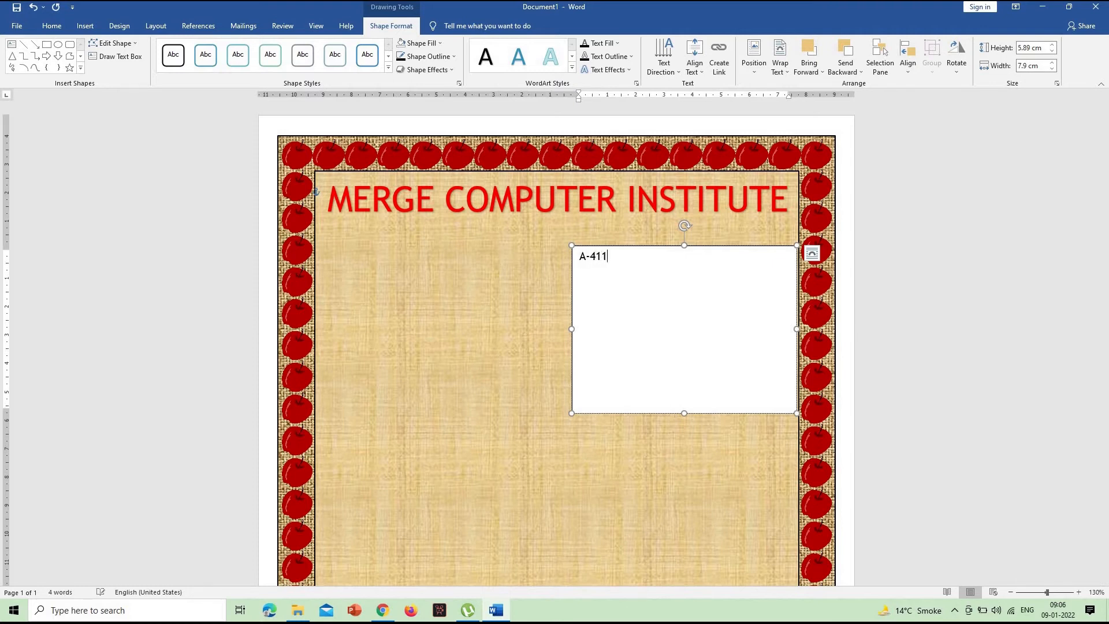
pyautogui.write('411,412, 4T')
pyautogui.press('BackSpace')
pyautogui.write('Arcade -2')
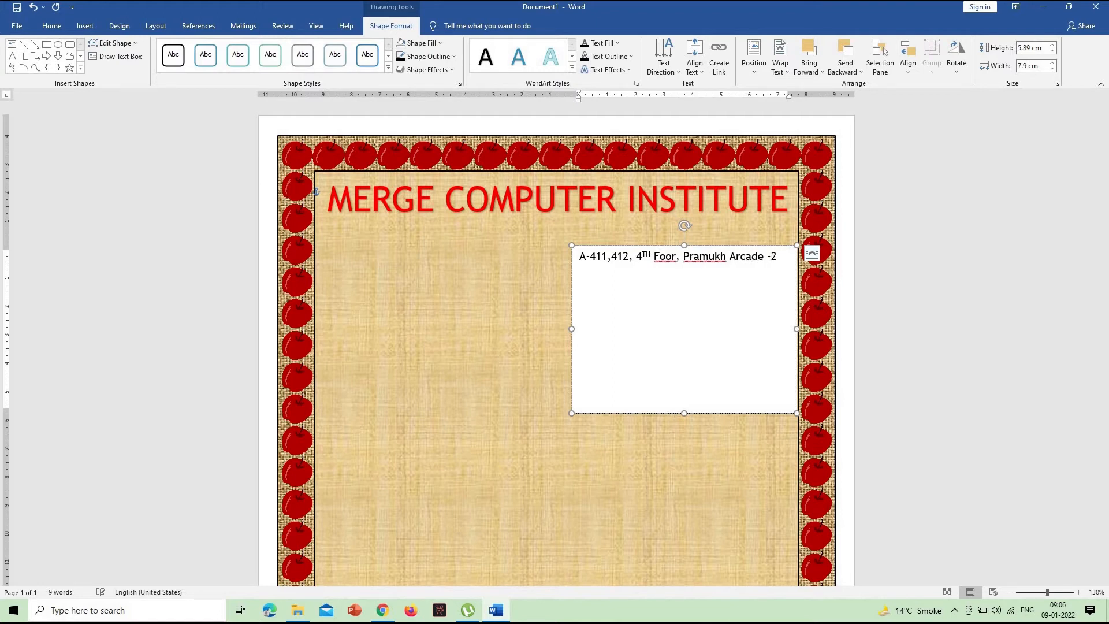
pyautogui.write(', Opp')
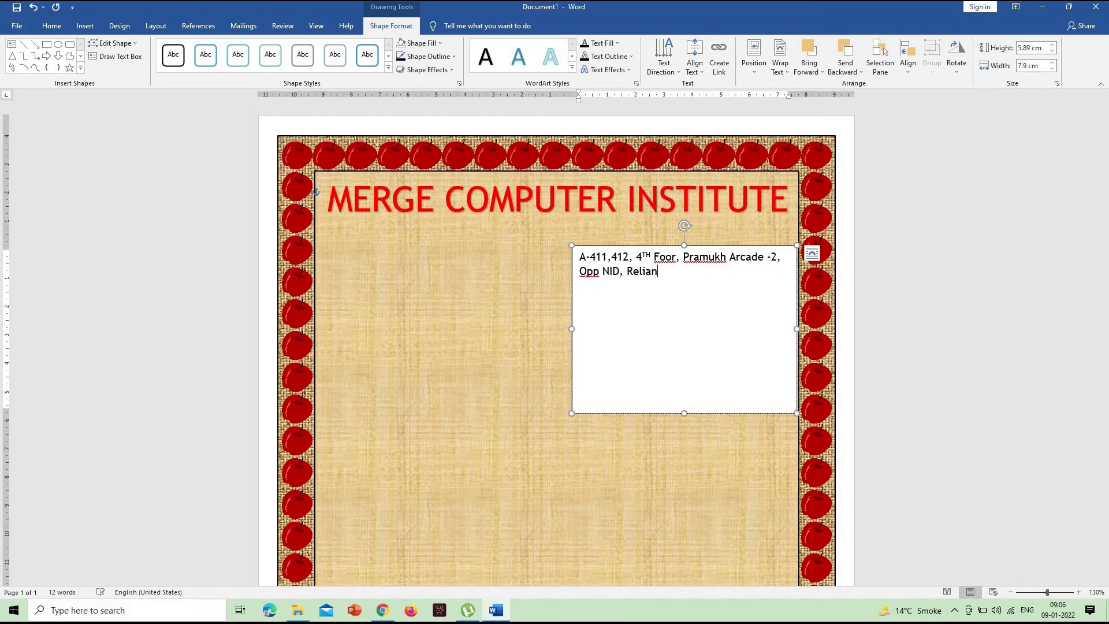
pyautogui.write('NID, Reliace C')
pyautogui.write('ce ')
pyautogui.write('ce')
pyautogui.write('hinagar')
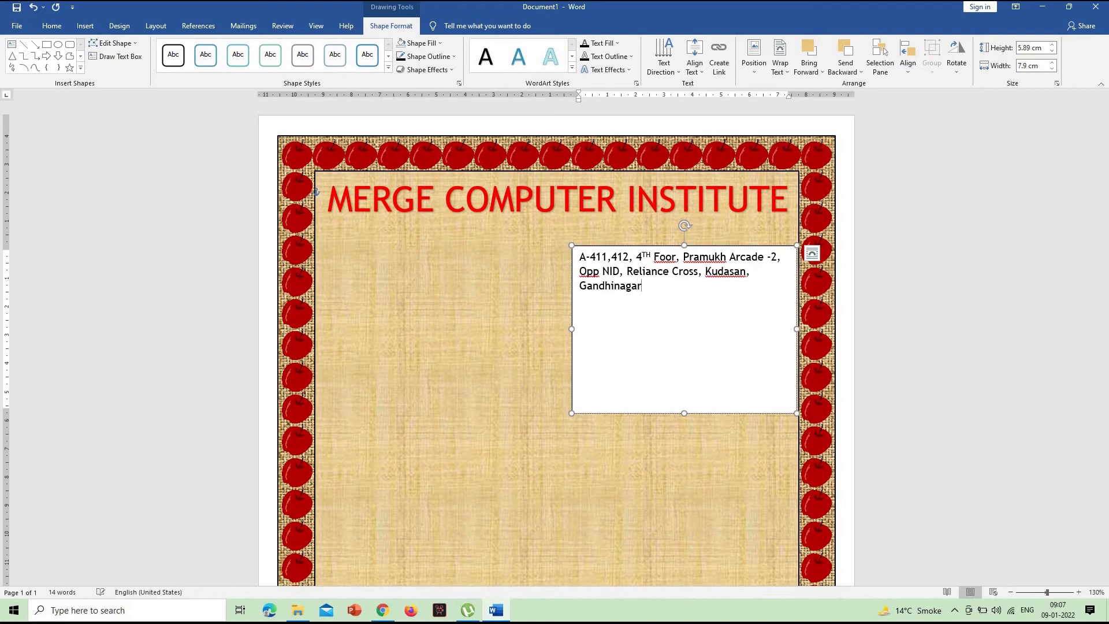
# - Set the font size of the whole address text to 14
pyautogui.moveTo(651, 297); pyautogui.dragTo(575, 257)
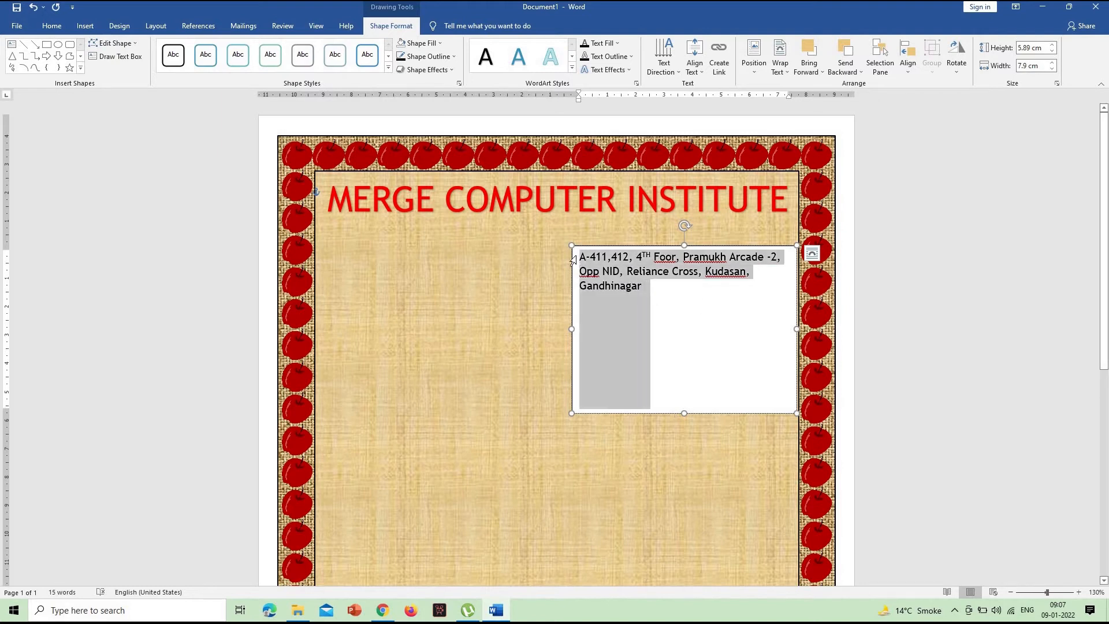
pyautogui.click(52, 26)
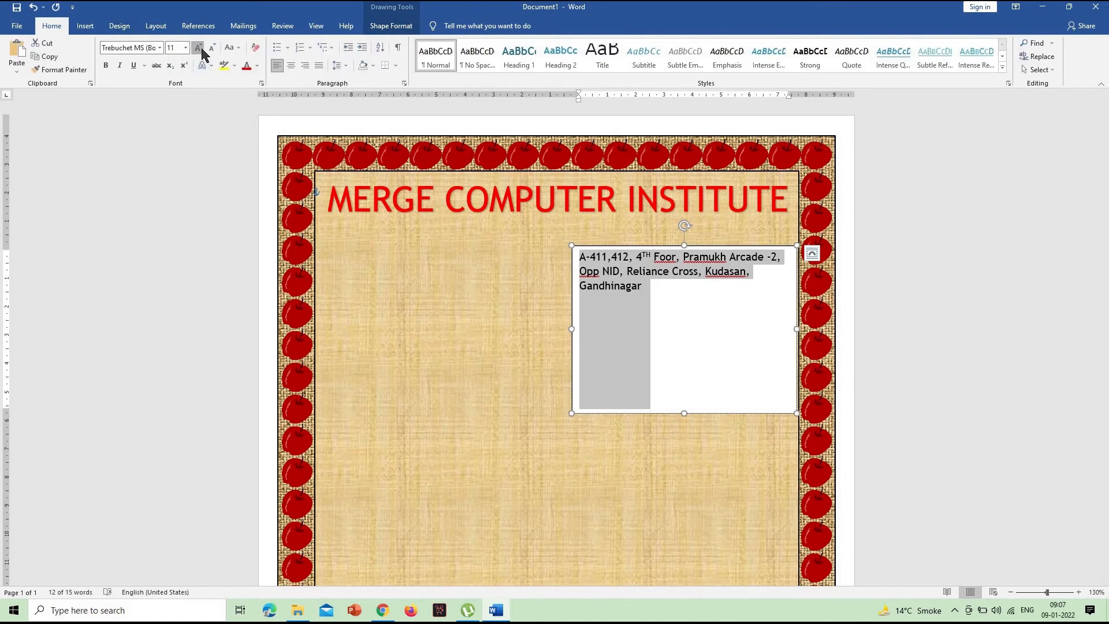
pyautogui.click(198, 48)
pyautogui.click(198, 48)
pyautogui.click(198, 48)
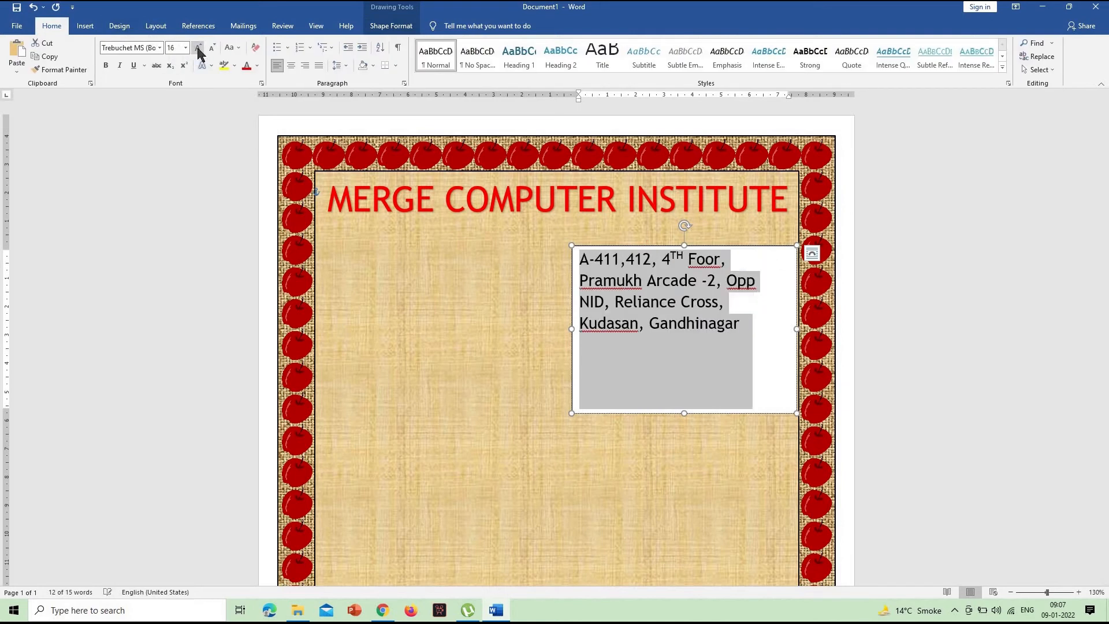
pyautogui.click(212, 48)
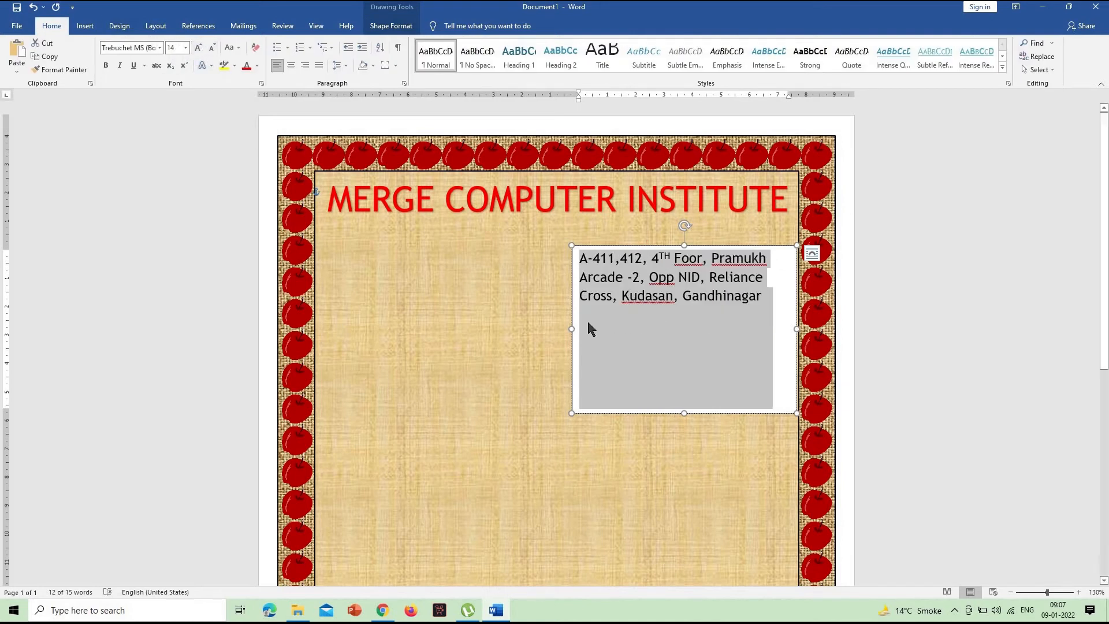
# - Resize the address text box to about 3.05 cm high and 9.85 cm wide, with the address broken onto four lines
pyautogui.moveTo(575, 328); pyautogui.dragTo(516, 316)
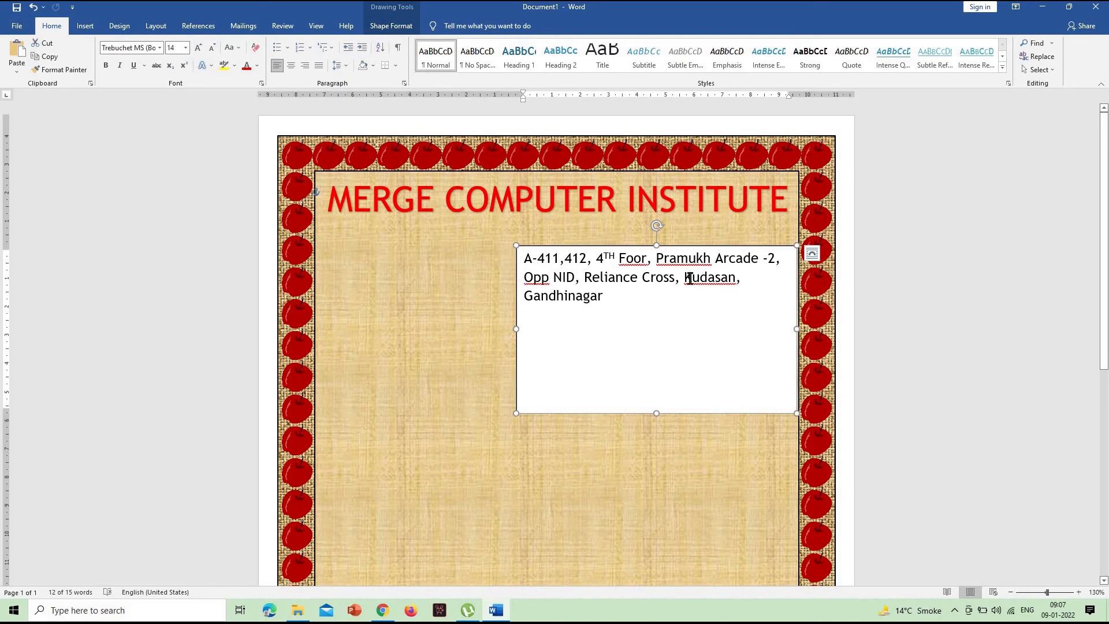
pyautogui.click(683, 277)
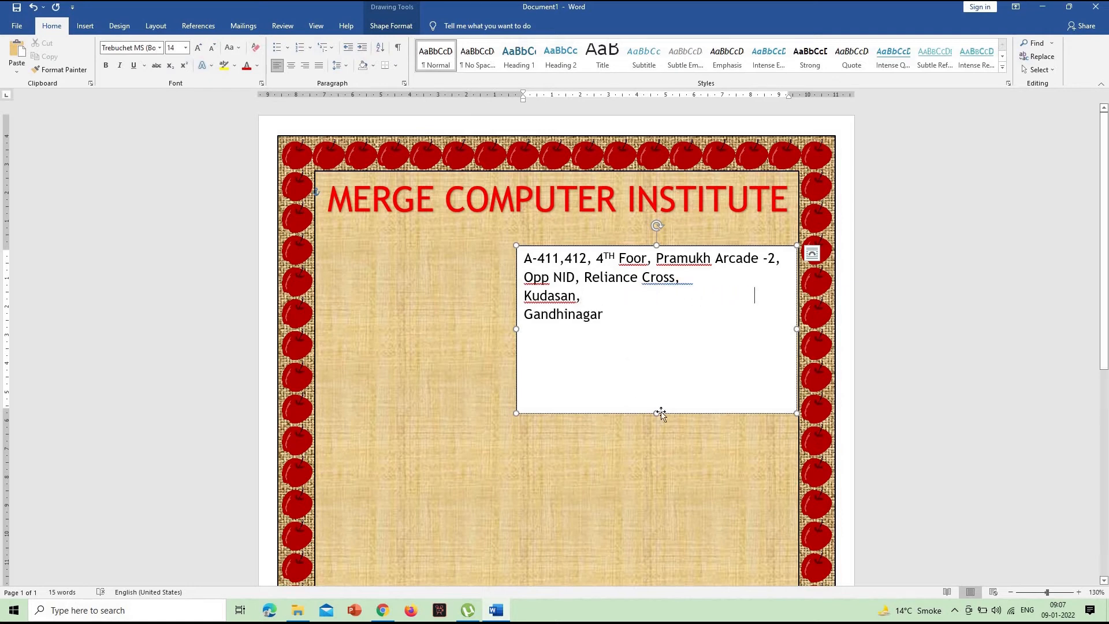
pyautogui.moveTo(656, 412); pyautogui.dragTo(642, 332)
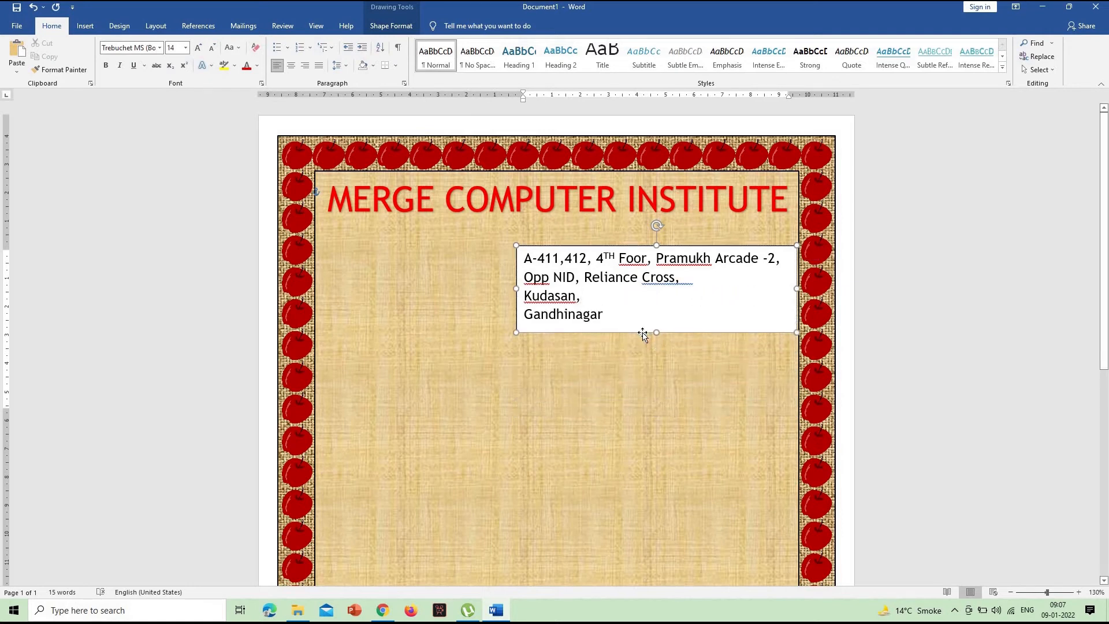
# - Nudge the address text box right, slightly past the inner rectangle's edge, and a little up towards the heading
pyautogui.press('Right')
pyautogui.press('Right')
pyautogui.press('Right')
pyautogui.press('Right')
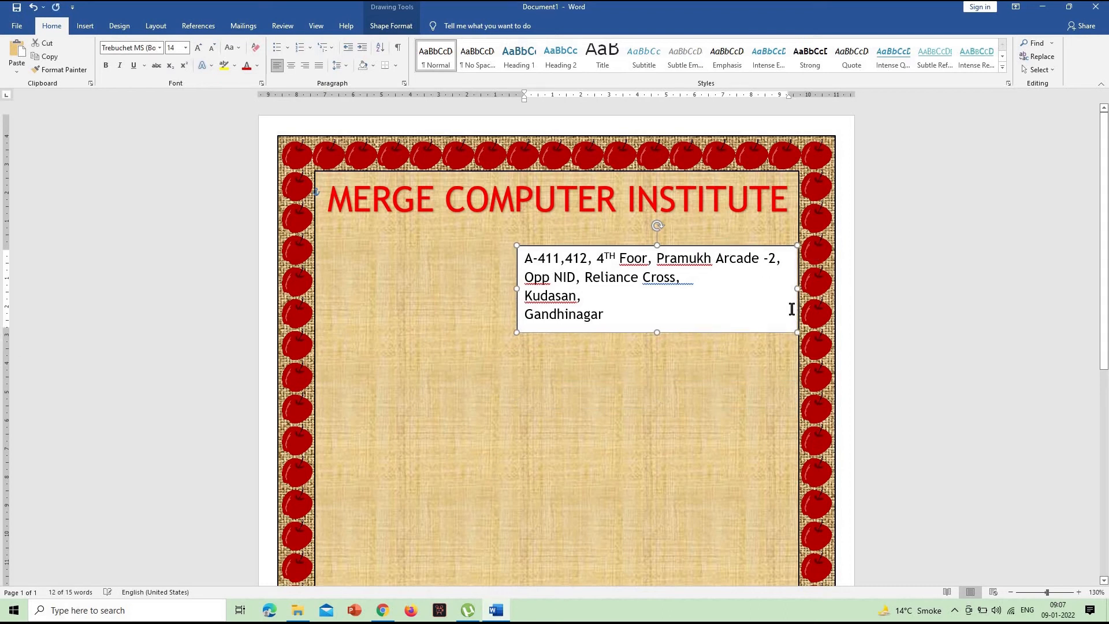
pyautogui.press('Down')
pyautogui.press('Down')
pyautogui.press('Down')
pyautogui.press('Down')
pyautogui.press('Down')
pyautogui.press('Down')
pyautogui.press('Down')
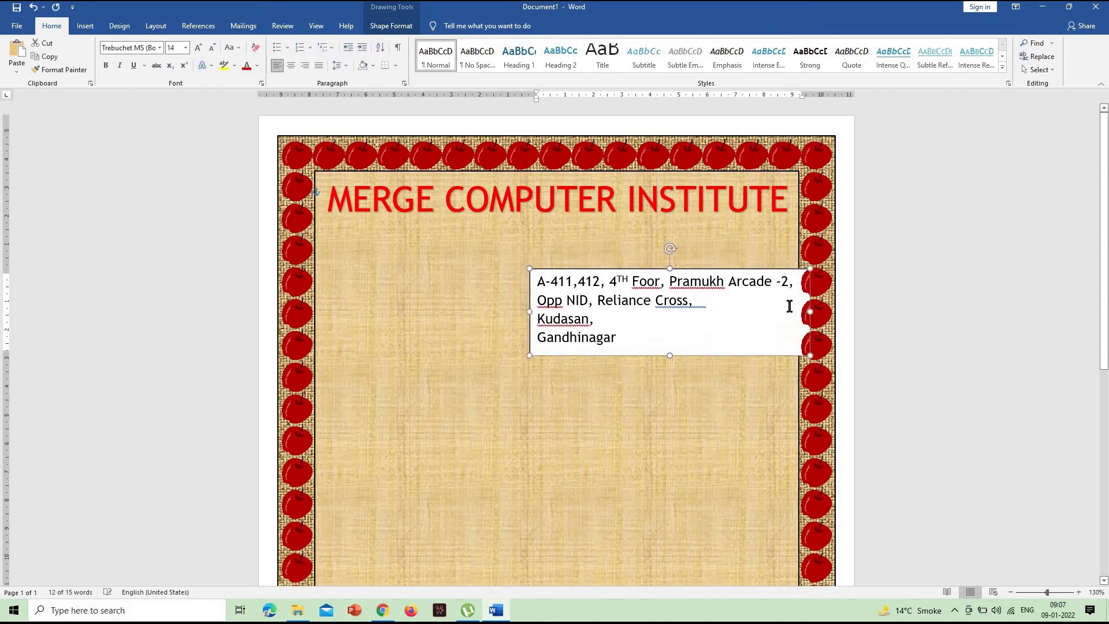
pyautogui.press('Up')
pyautogui.press('Up')
pyautogui.press('Up')
pyautogui.press('Up')
pyautogui.press('Up')
pyautogui.press('Up')
pyautogui.press('Up')
pyautogui.press('Up')
pyautogui.press('Up')
pyautogui.press('Up')
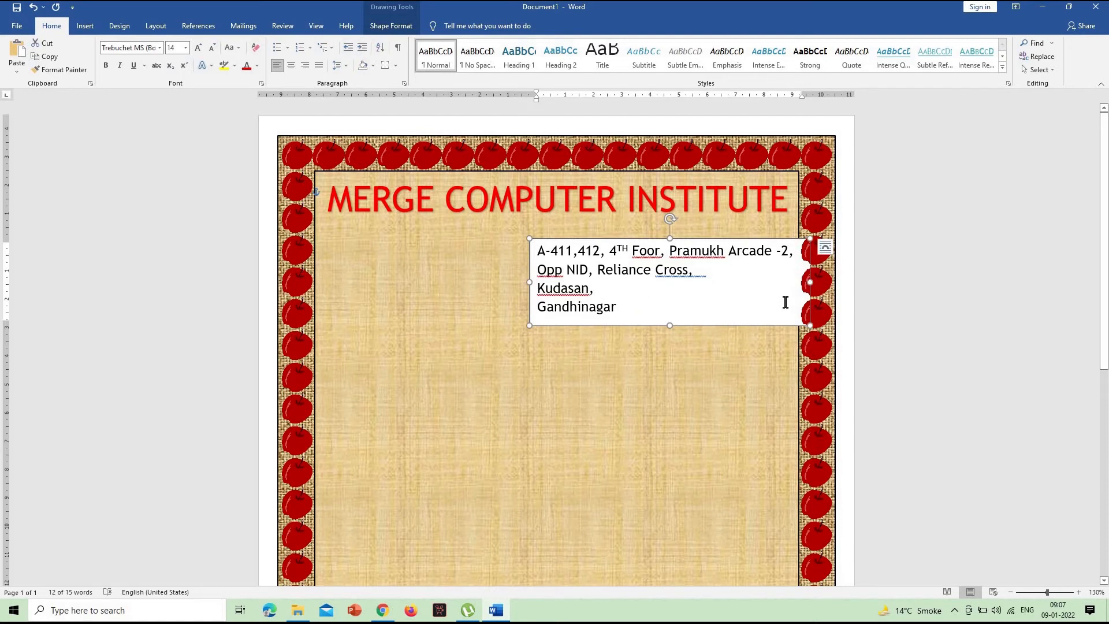
# - Remove the fill and the outline from the address text box, then deselect it
pyautogui.click(389, 26)
pyautogui.click(417, 45)
pyautogui.click(431, 146)
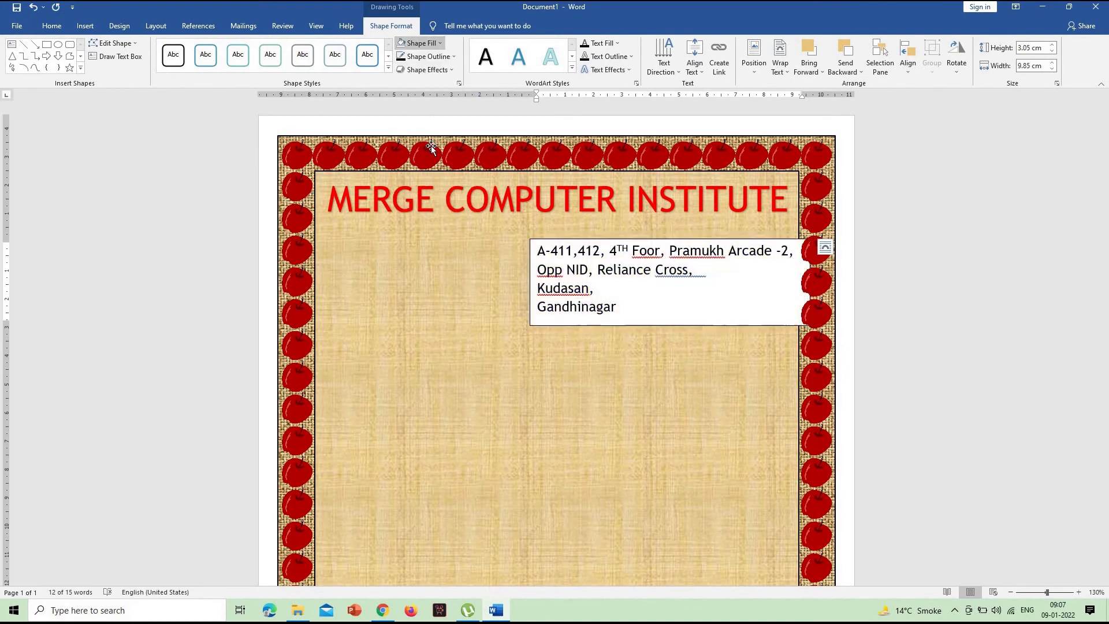
pyautogui.click(442, 58)
pyautogui.click(896, 310)
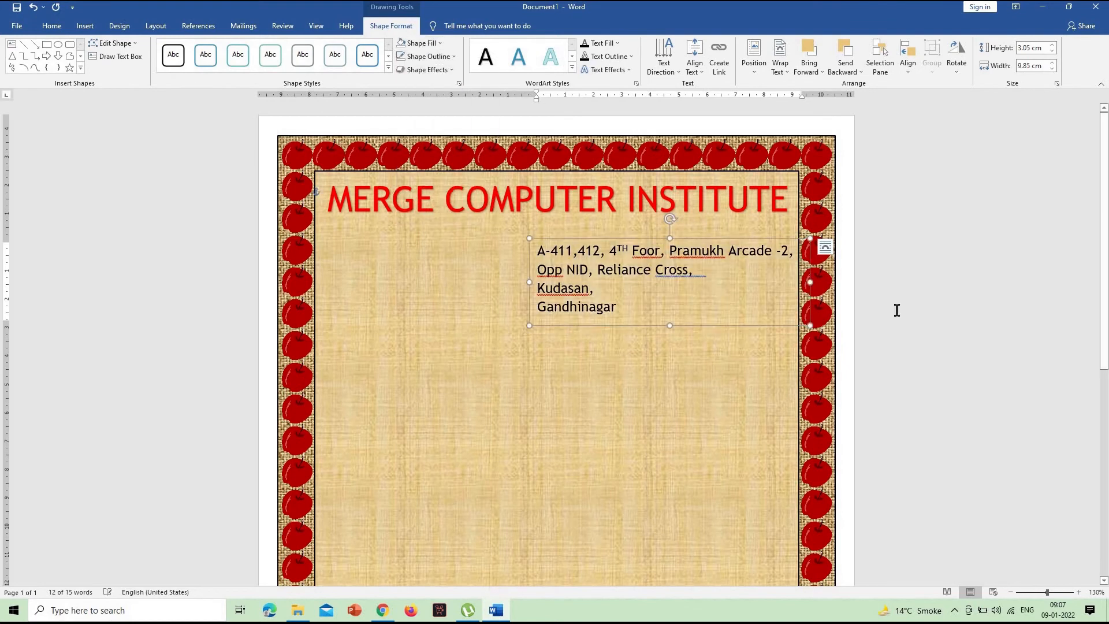
pyautogui.click(895, 309)
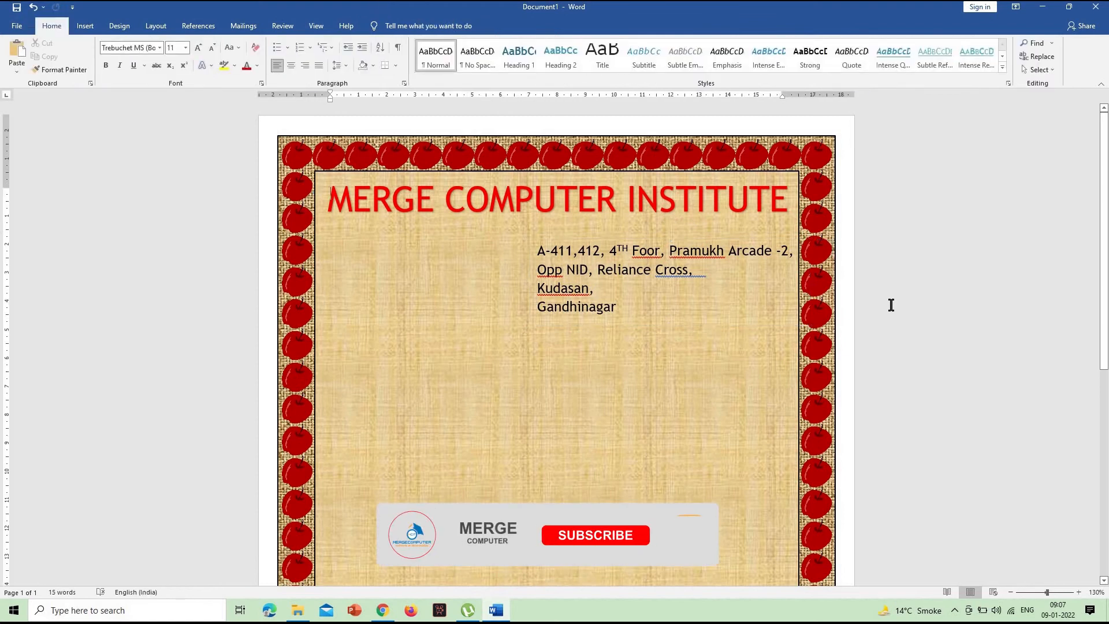
pyautogui.scroll(-3, 892, 304)
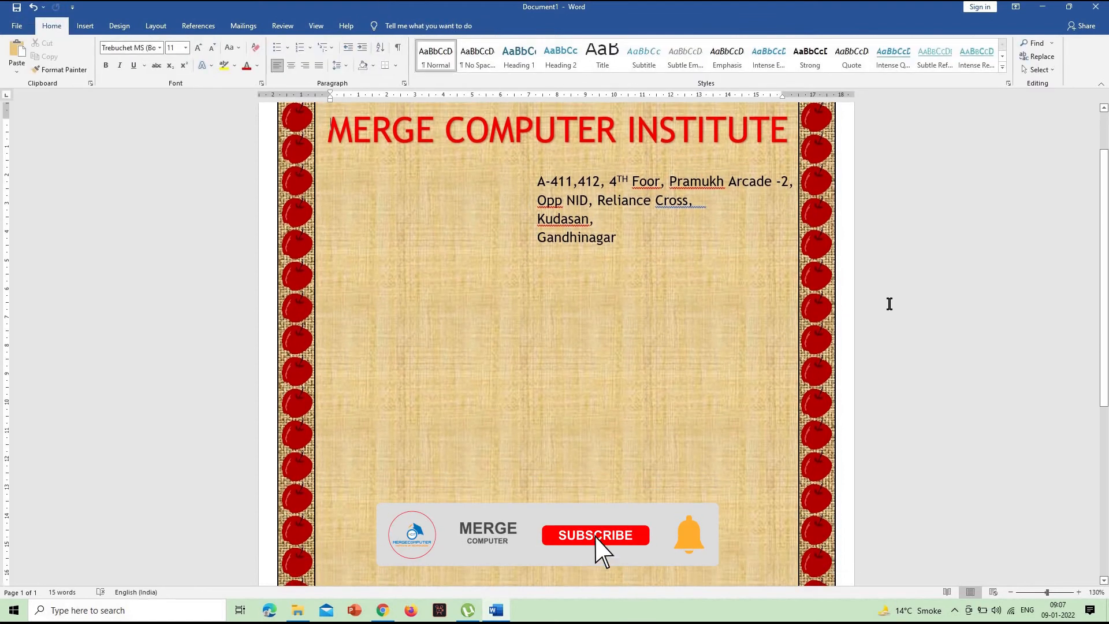
pyautogui.scroll(-3, 861, 294)
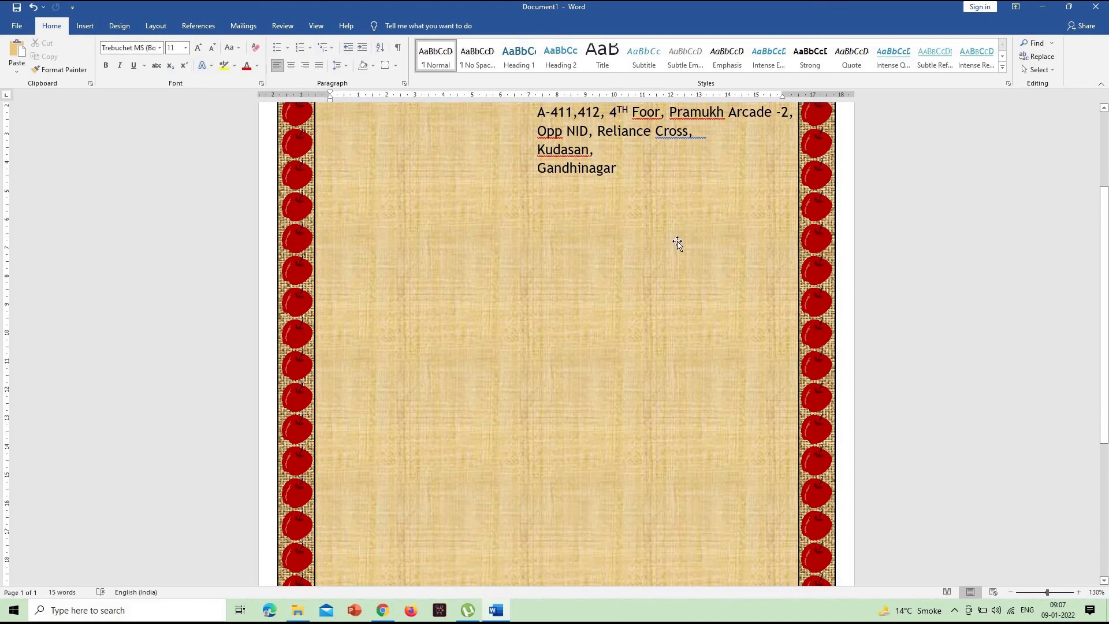
pyautogui.scroll(-5, 677, 242)
pyautogui.scroll(8, 677, 243)
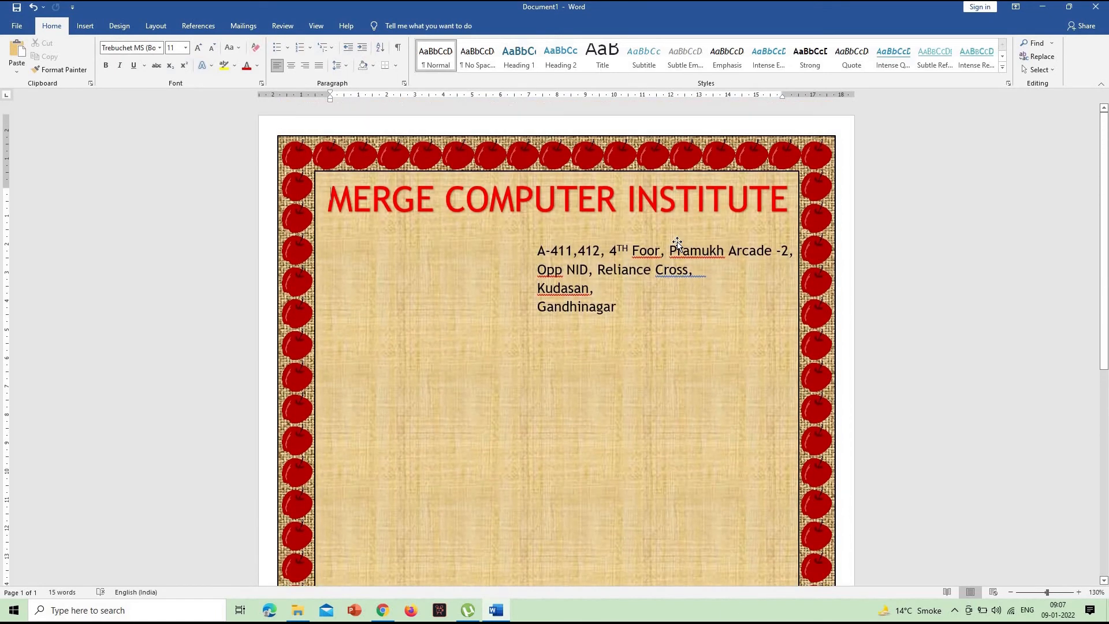
pyautogui.scroll(-3, 677, 242)
pyautogui.scroll(3, 676, 243)
# - Draw a horizontal scroll banner about 4.84 cm high and 13.11 cm wide, centred on the page below the address
pyautogui.click(85, 26)
pyautogui.click(158, 72)
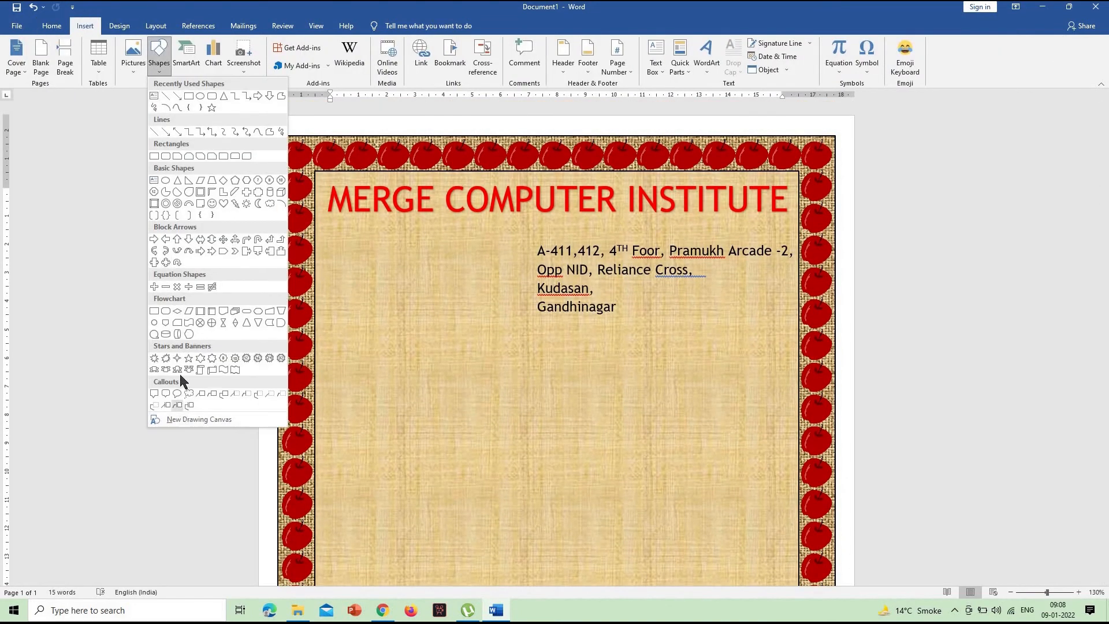
pyautogui.click(212, 369)
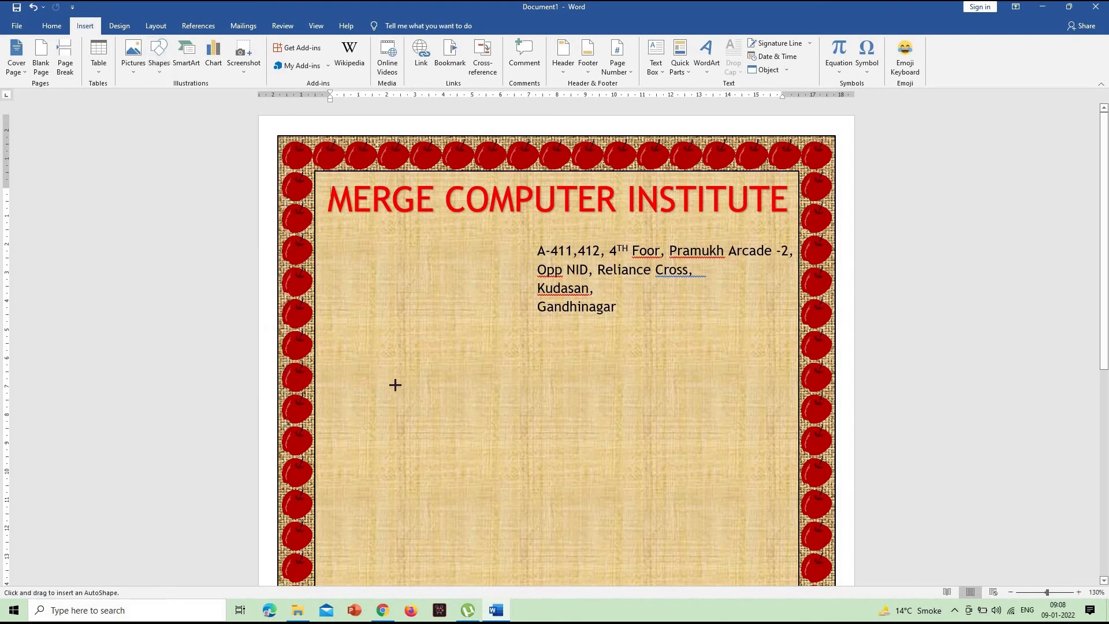
pyautogui.moveTo(665, 486); pyautogui.dragTo(748, 518)
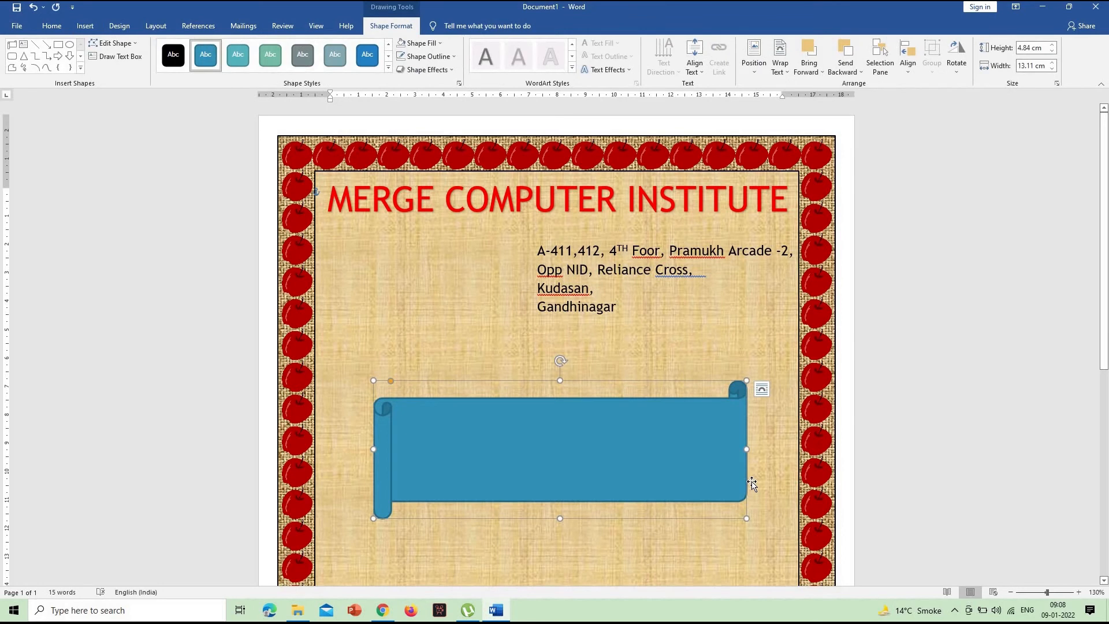
# - Nudge the scroll banner slightly up towards the address, keeping a clear gap between them
pyautogui.press('Up')
pyautogui.press('Up')
pyautogui.press('Up')
pyautogui.press('Up')
pyautogui.press('Up')
pyautogui.press('Up')
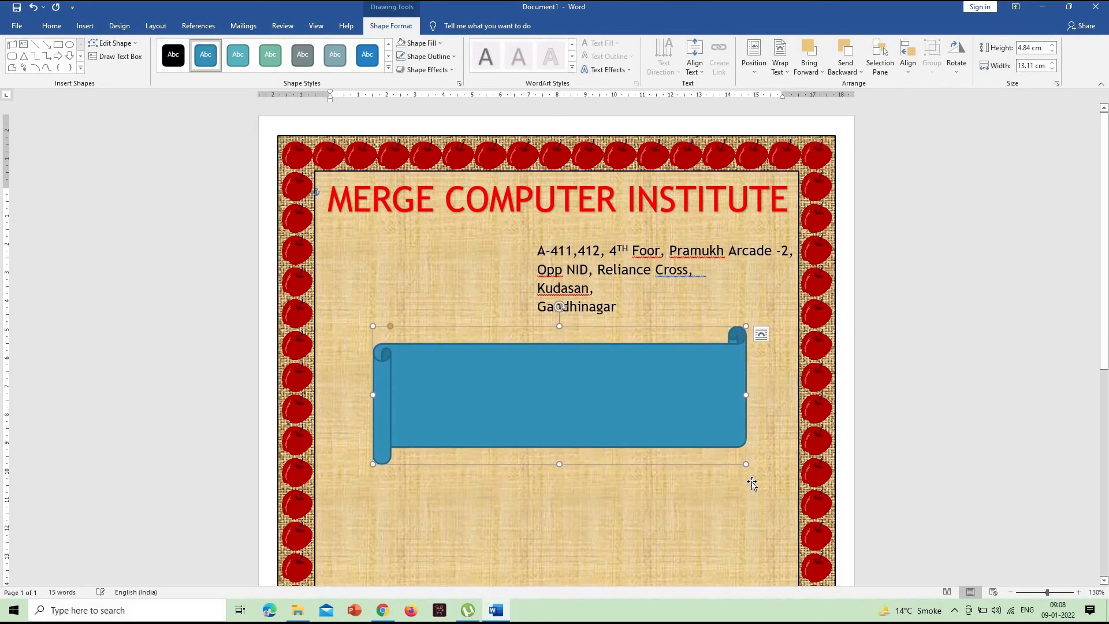
pyautogui.press('Down')
pyautogui.press('Down')
pyautogui.press('Down')
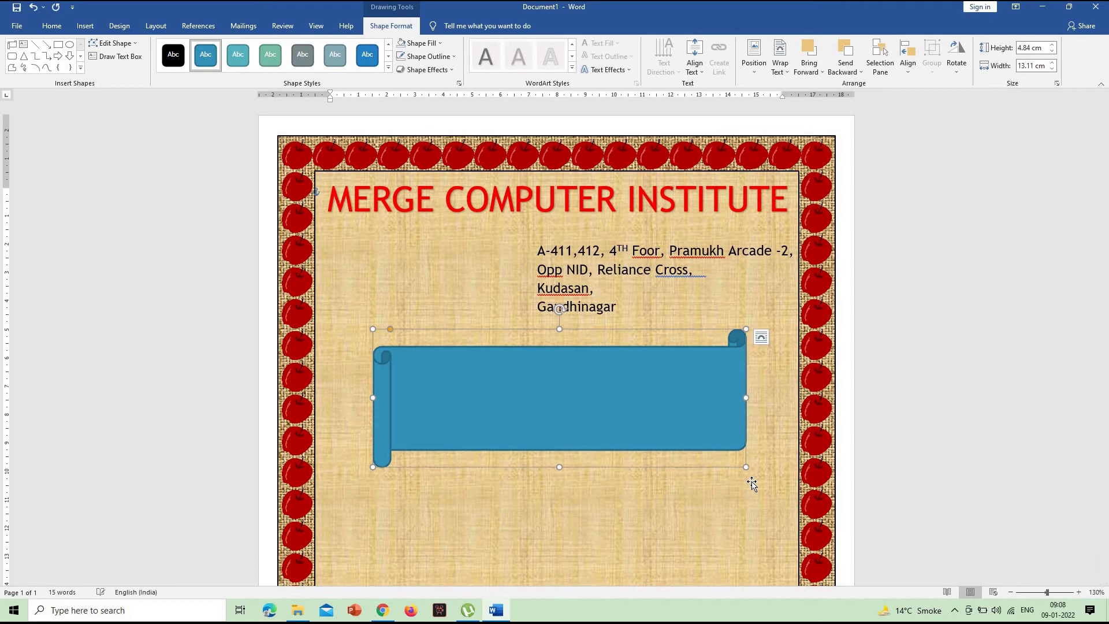
pyautogui.press('Down')
pyautogui.press('Down')
pyautogui.press('Down')
pyautogui.press('Down')
pyautogui.press('Down')
# - Nudge the address text box a little down from the heading, and shift the scroll banner slightly down as well
pyautogui.click(674, 319)
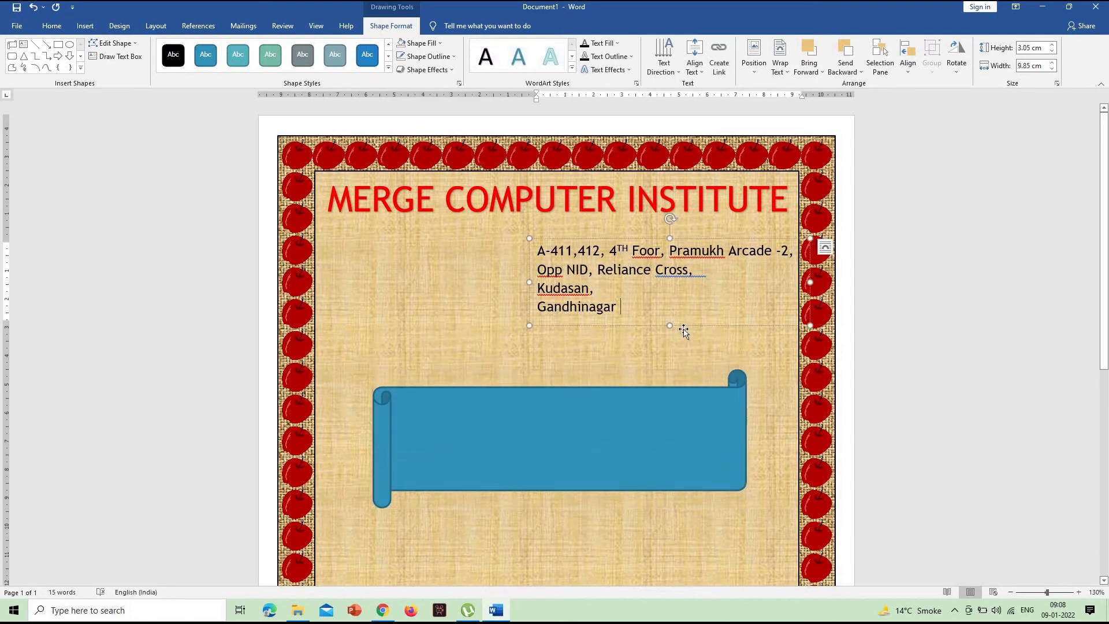
pyautogui.press('Down')
pyautogui.press('Down')
pyautogui.press('Down')
pyautogui.press('Down')
pyautogui.press('Down')
pyautogui.press('Down')
pyautogui.press('Down')
pyautogui.press('Down')
pyautogui.click(752, 458)
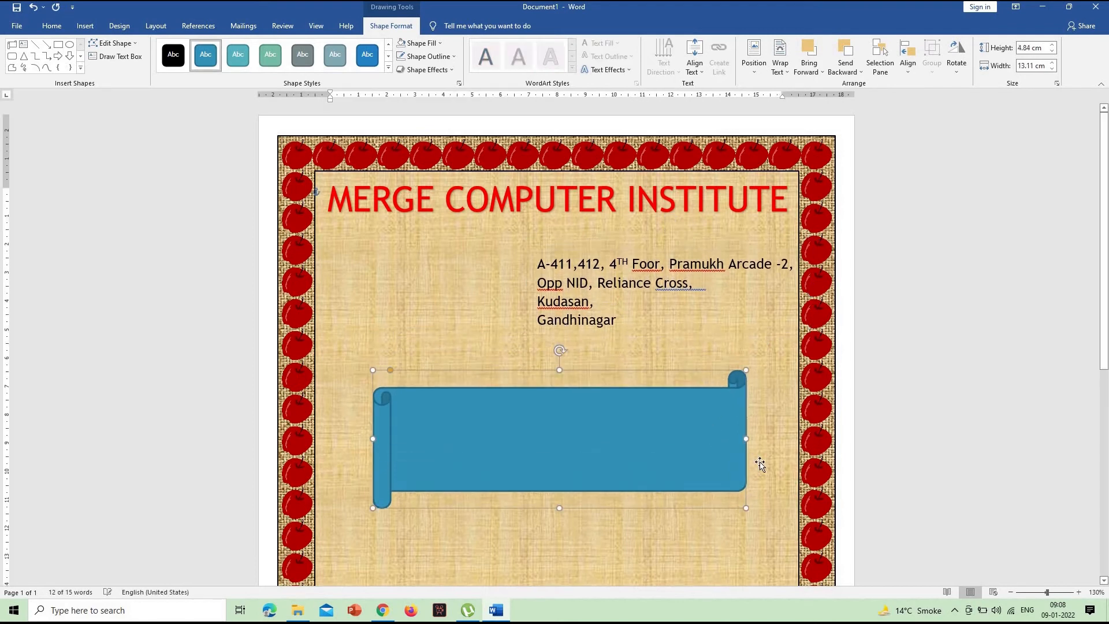
pyautogui.press('Down')
pyautogui.press('Down')
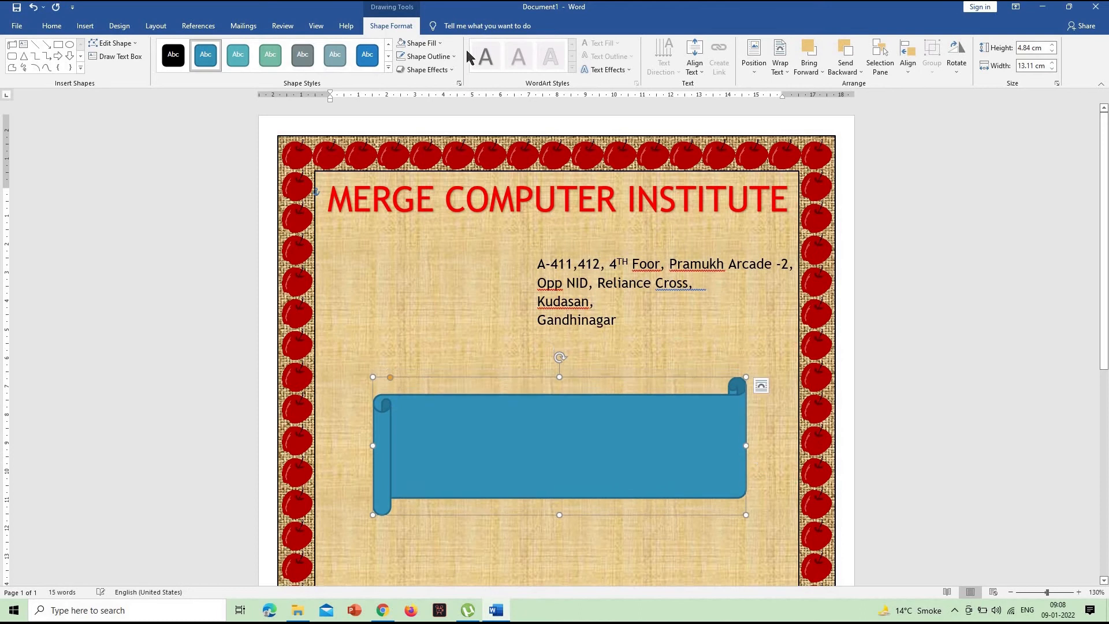
# - Fill the scroll banner with the mottled cream Stationery texture and give it a red outline, then deselect it
pyautogui.click(416, 45)
pyautogui.moveTo(468, 202)
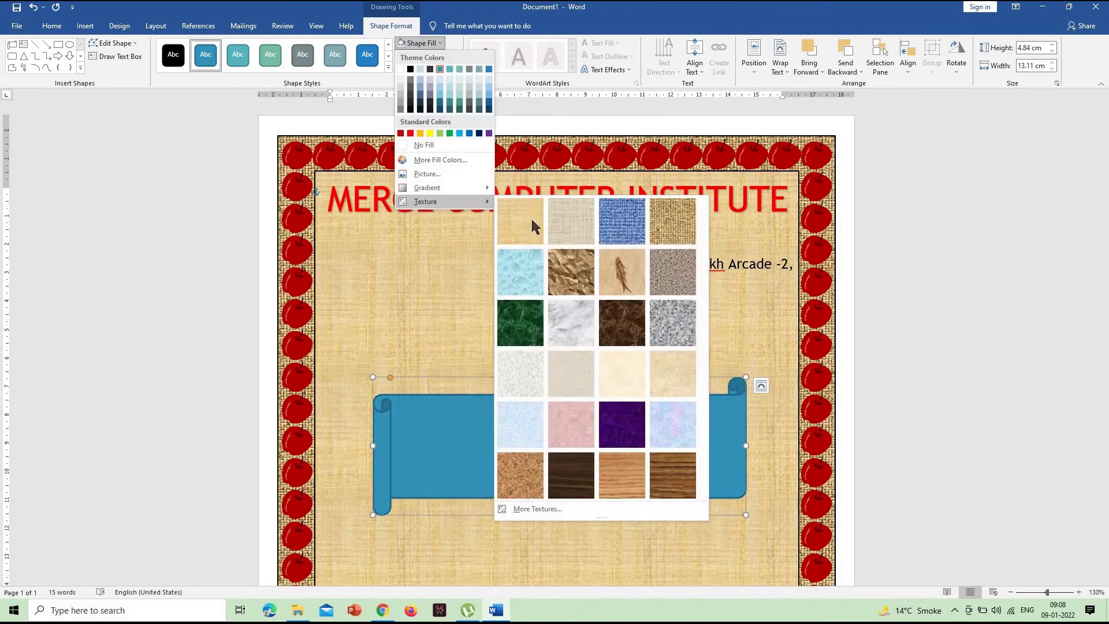
pyautogui.click(691, 374)
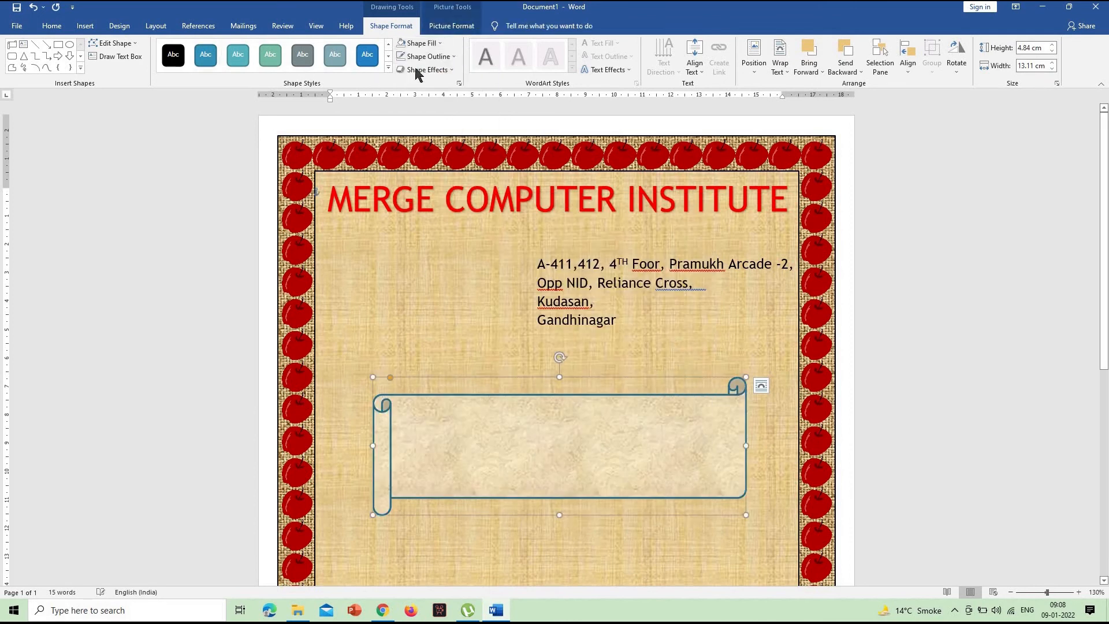
pyautogui.click(427, 56)
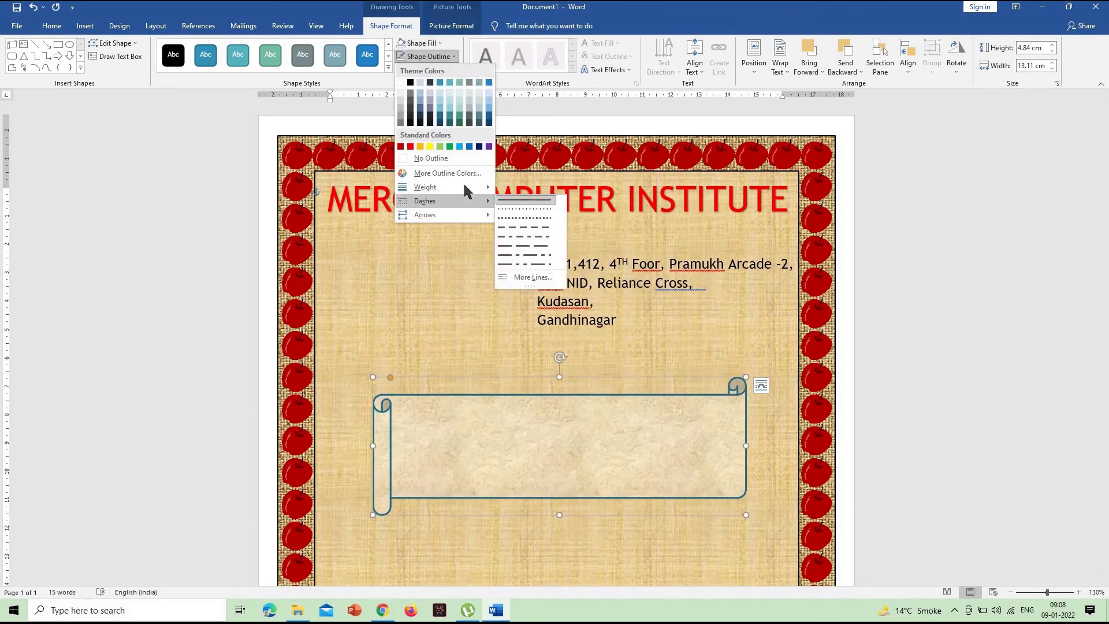
pyautogui.click(759, 311)
pyautogui.scroll(-4, 793, 277)
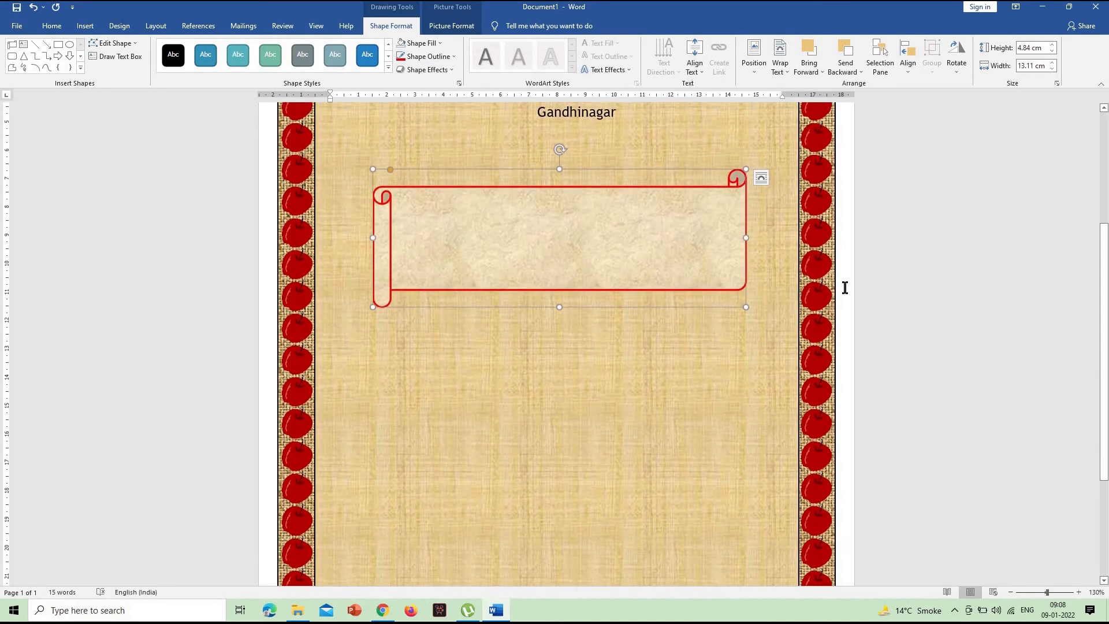
pyautogui.click(534, 388)
# - Insert a WordArt in the plain black style reading "CERTIFICATE"
pyautogui.scroll(3, 534, 388)
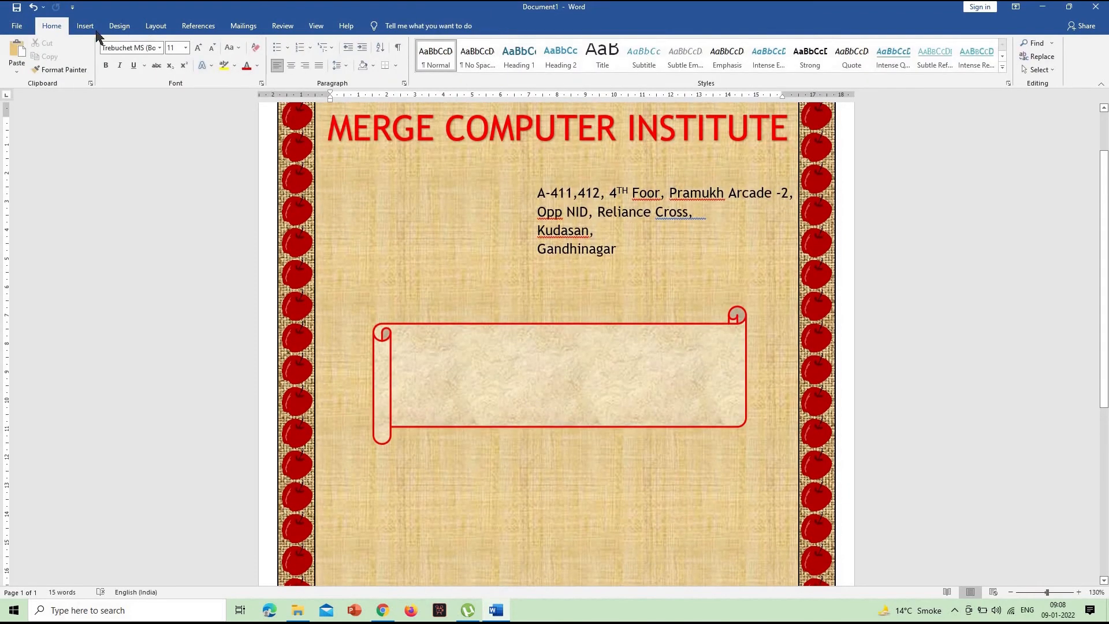
pyautogui.click(86, 26)
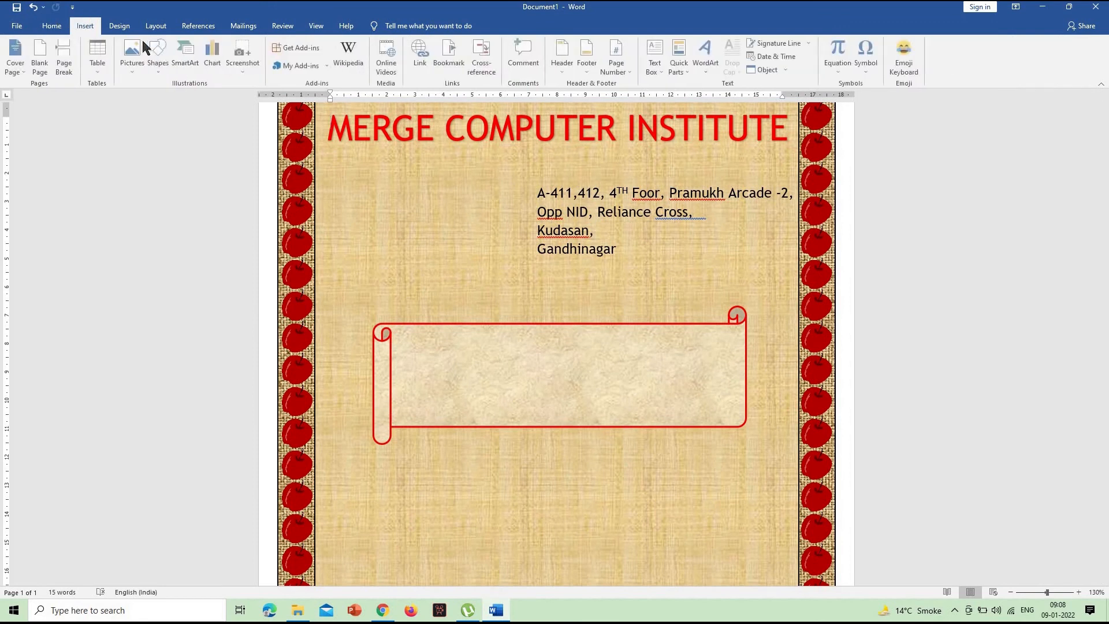
pyautogui.click(706, 61)
pyautogui.click(711, 95)
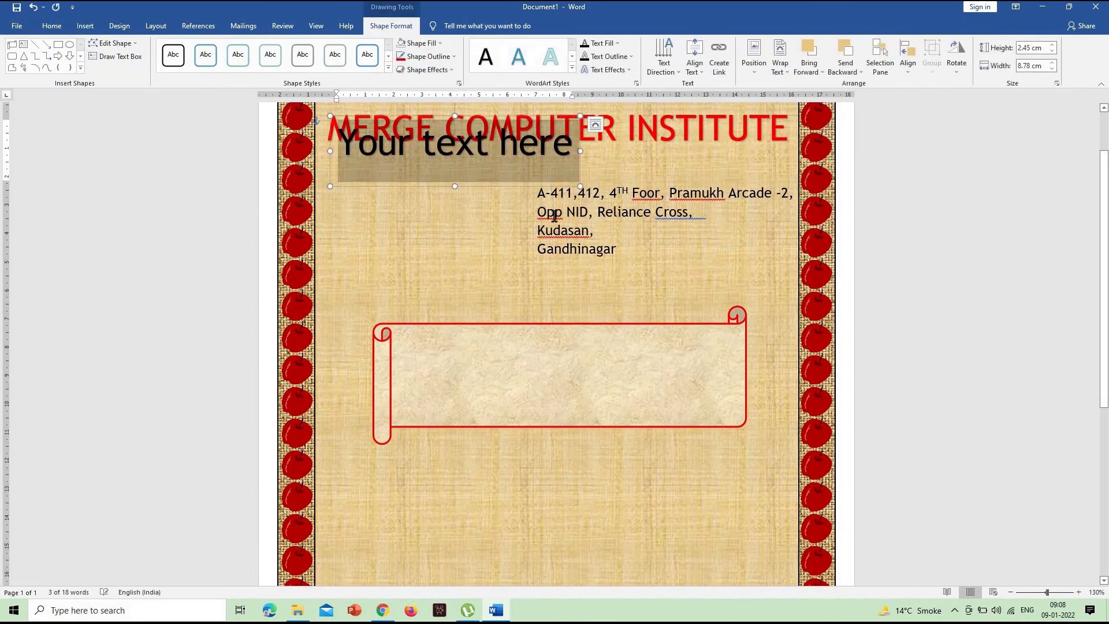
pyautogui.write('Cert')
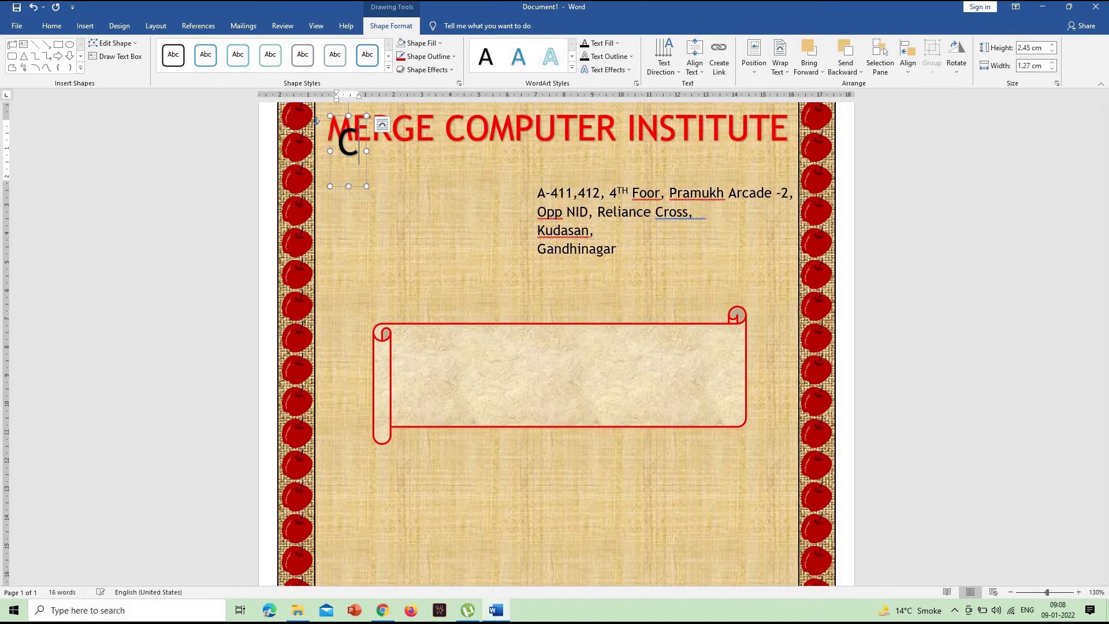
pyautogui.press('BackSpace')
pyautogui.press('BackSpace')
pyautogui.press('BackSpace')
pyautogui.press('BackSpace')
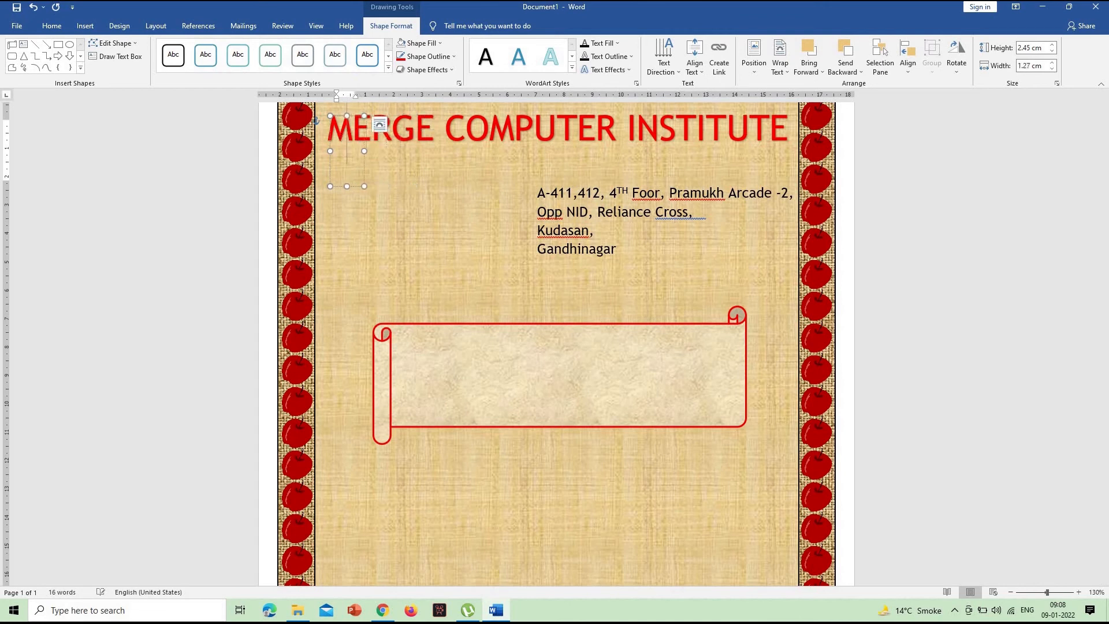
pyautogui.write('CE')
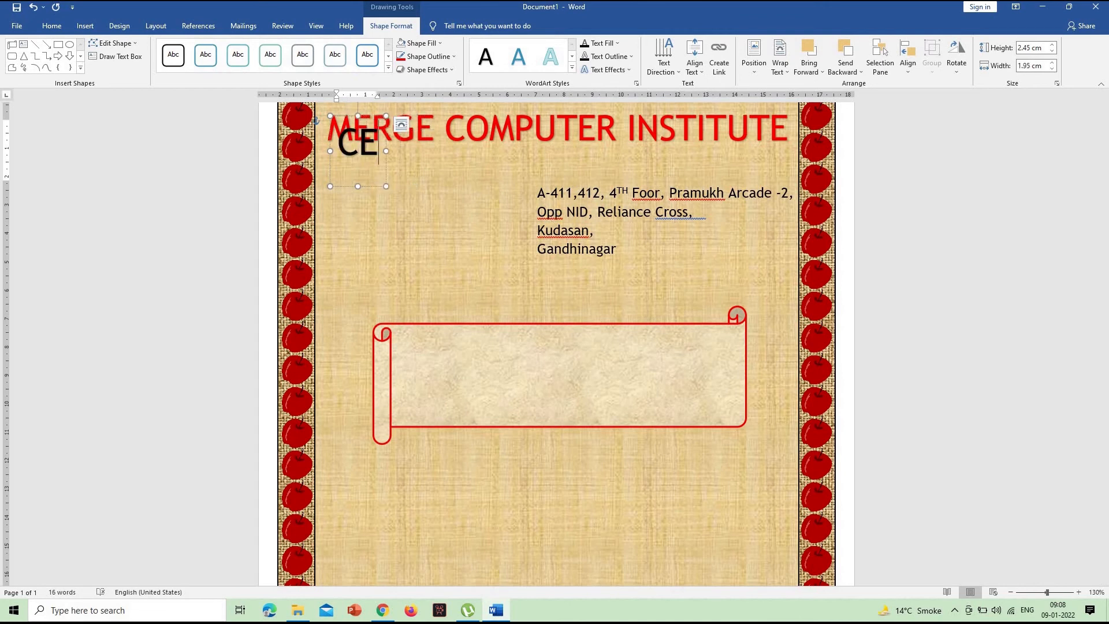
pyautogui.write('RTIF')
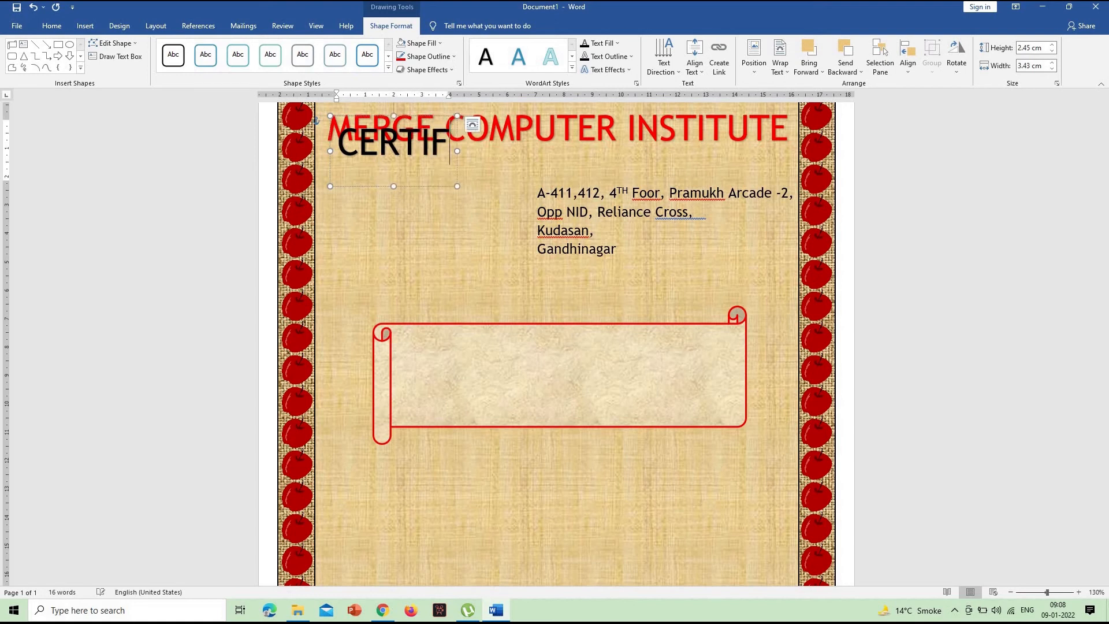
pyautogui.write('ICATE')
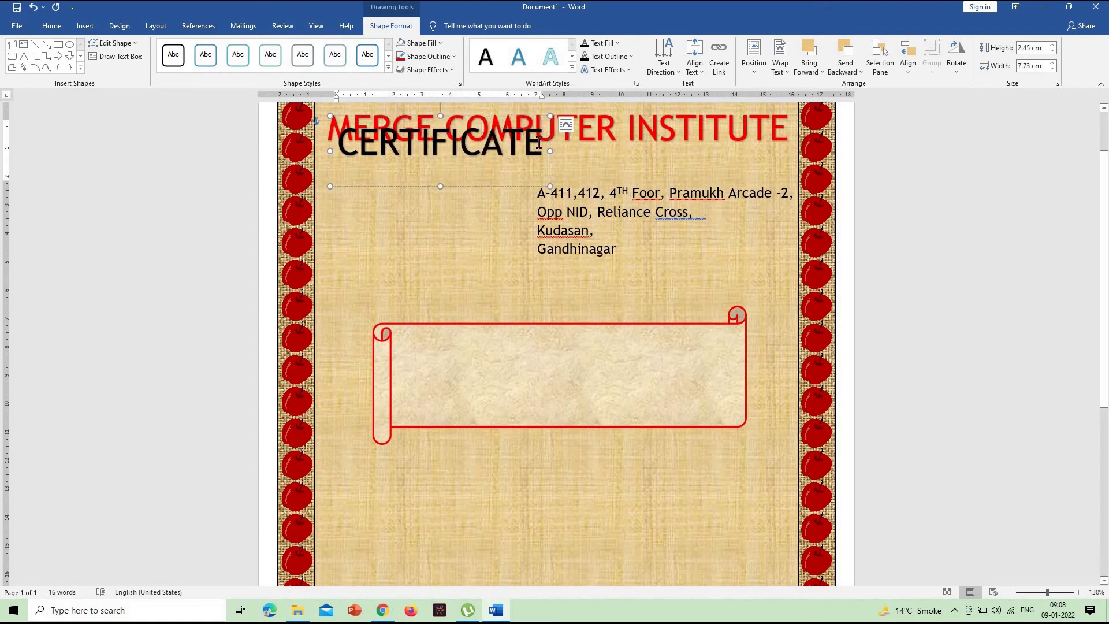
# - Format the CERTIFICATE WordArt as 48 pt blue text and centre it on the scroll banner
pyautogui.doubleClick(345, 136)
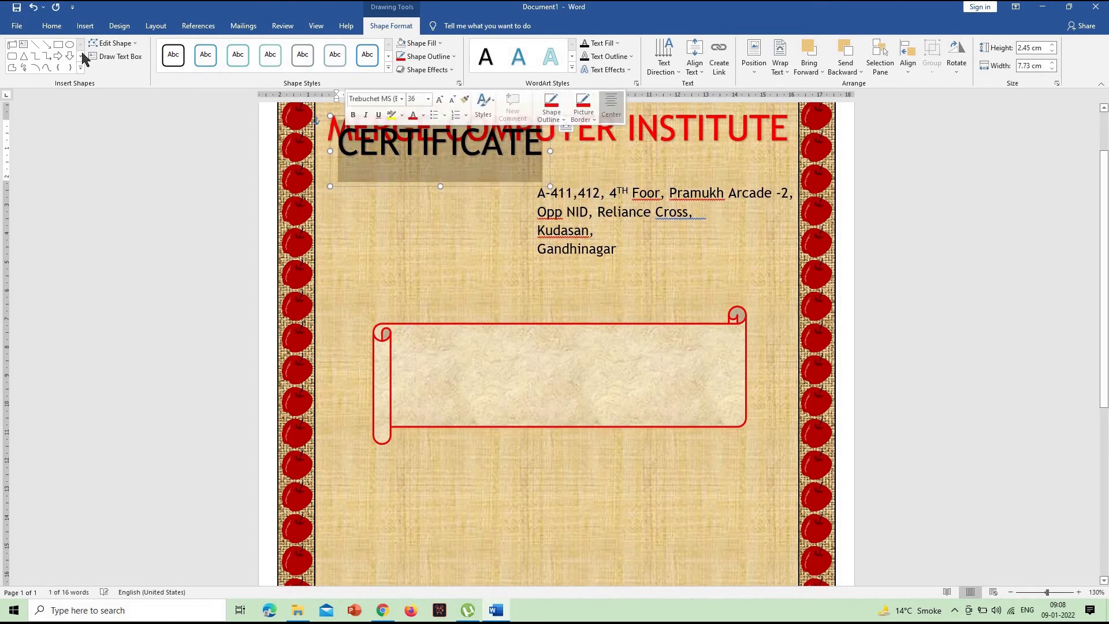
pyautogui.click(57, 27)
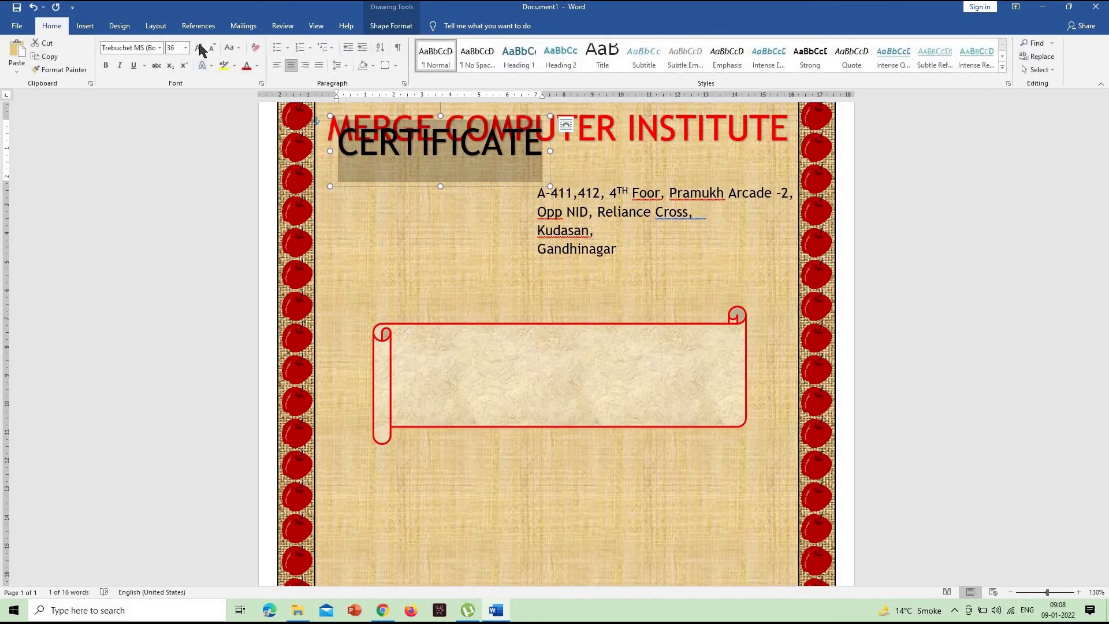
pyautogui.click(199, 48)
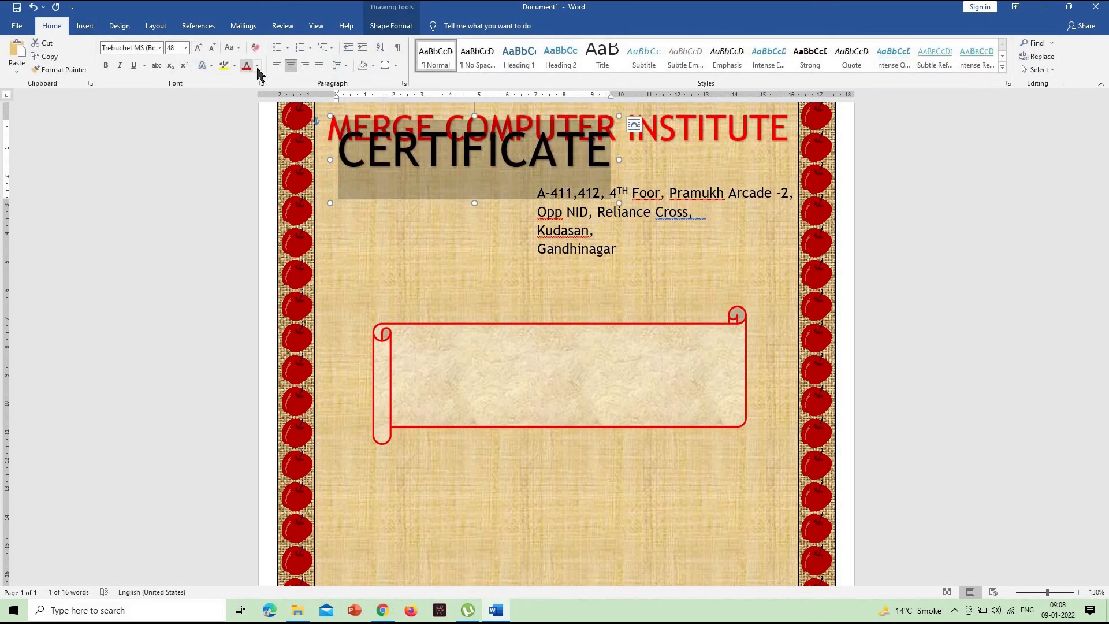
pyautogui.click(257, 66)
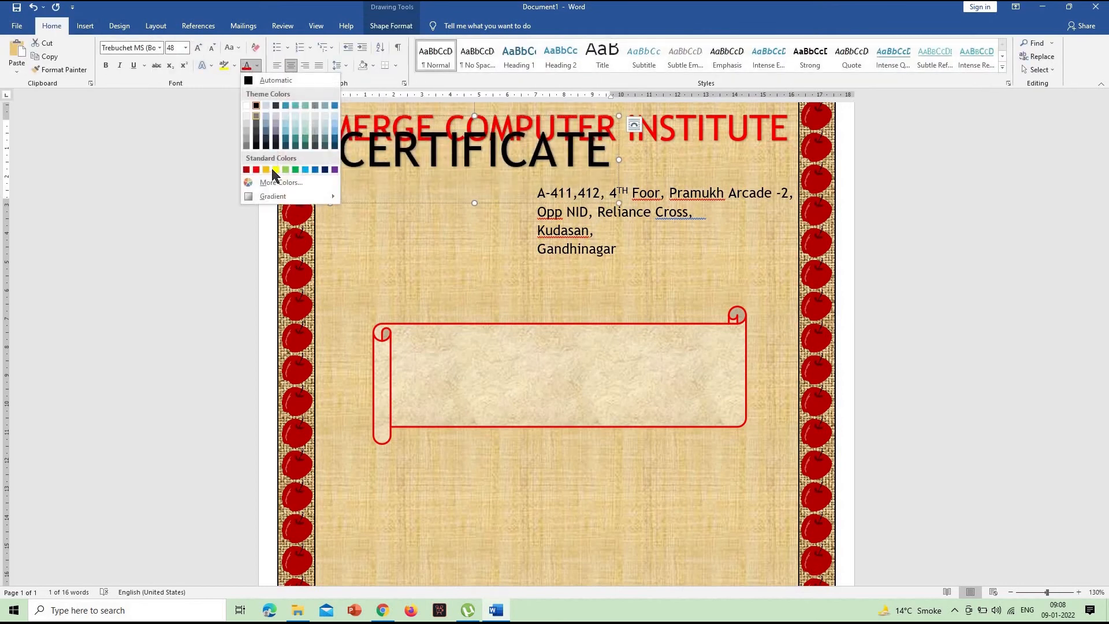
pyautogui.click(318, 170)
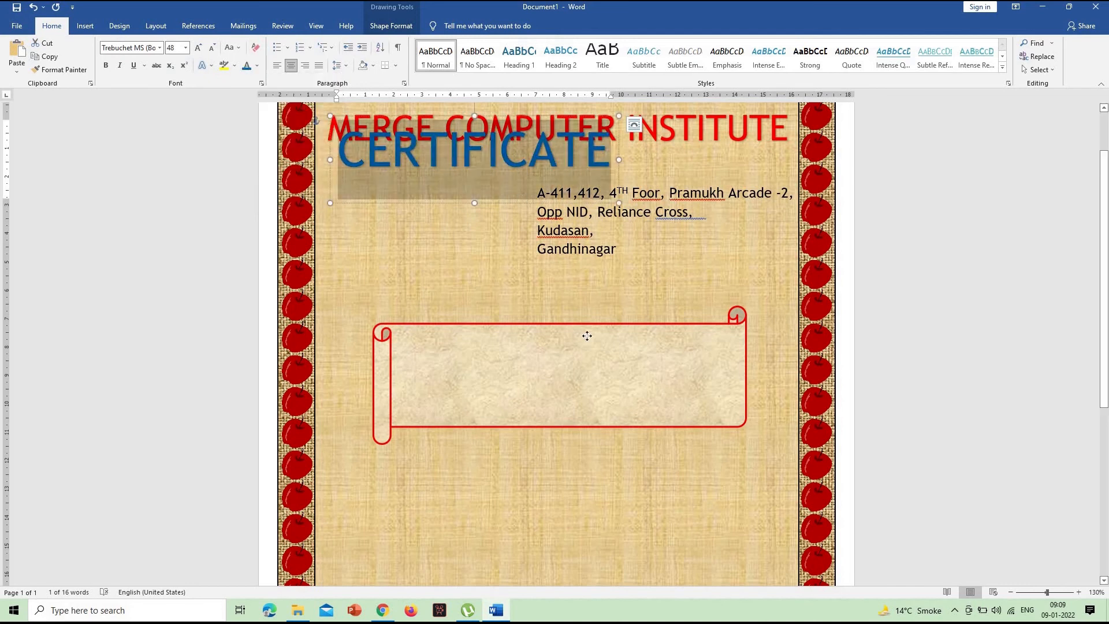
pyautogui.moveTo(587, 335); pyautogui.dragTo(615, 419)
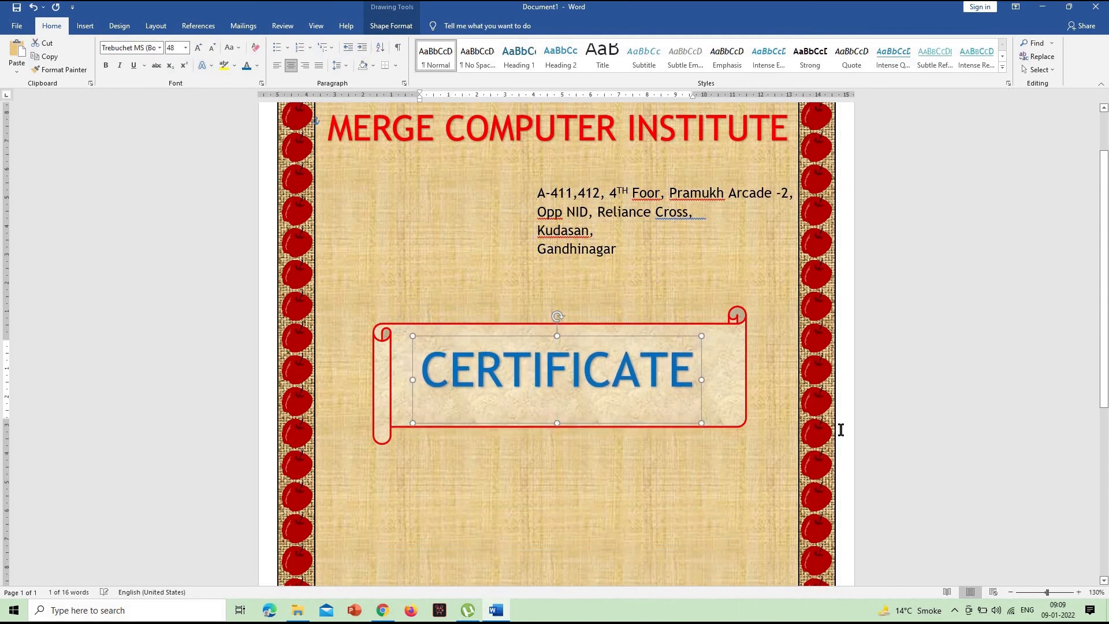
pyautogui.click(844, 370)
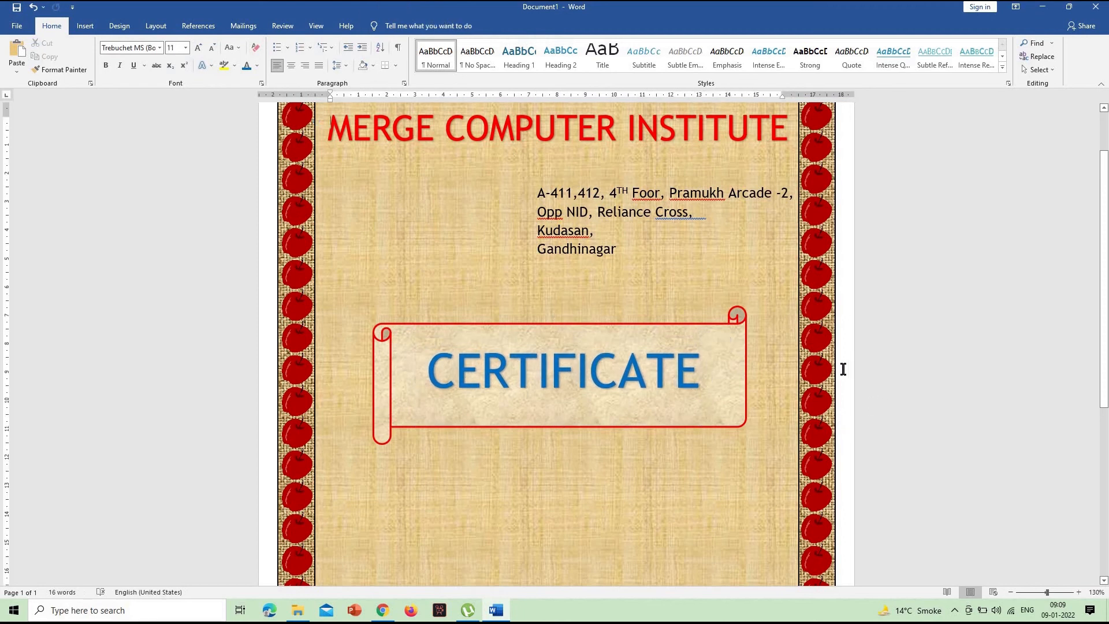
# - Draw a text box about 12.4 cm high and 16.21 cm wide below the scroll banner and fill it with =RAND() sample text
pyautogui.scroll(-5, 520, 304)
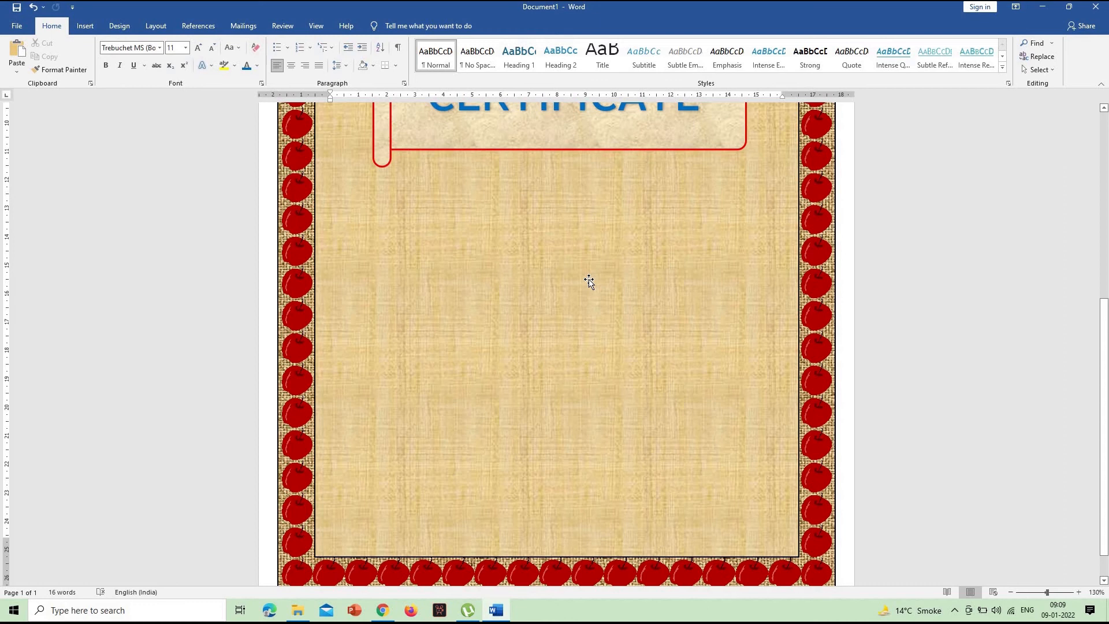
pyautogui.click(85, 27)
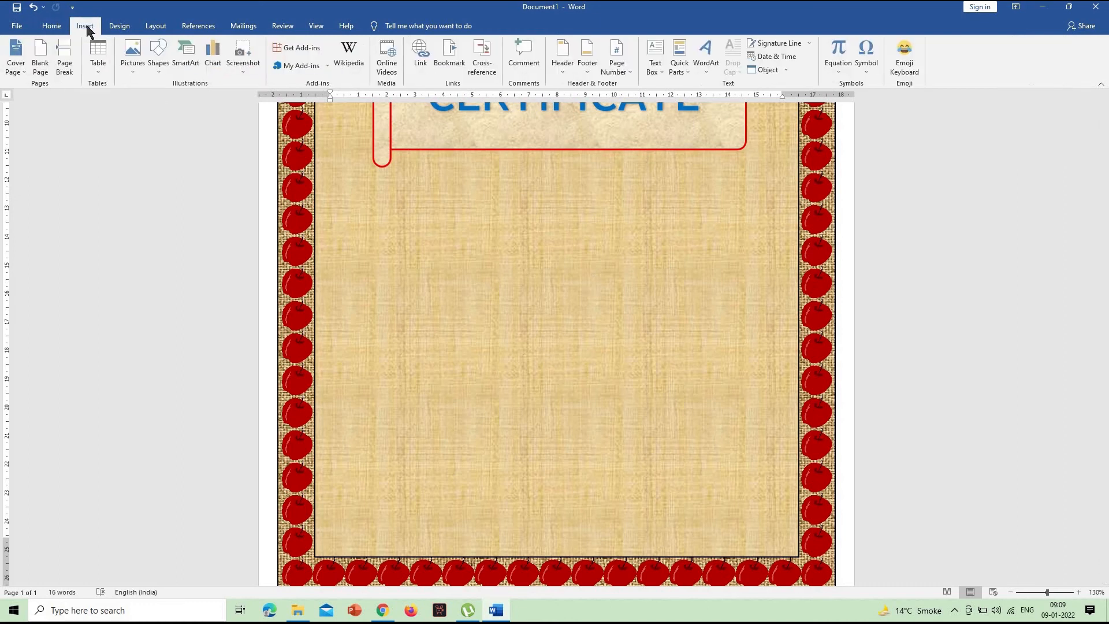
pyautogui.click(164, 68)
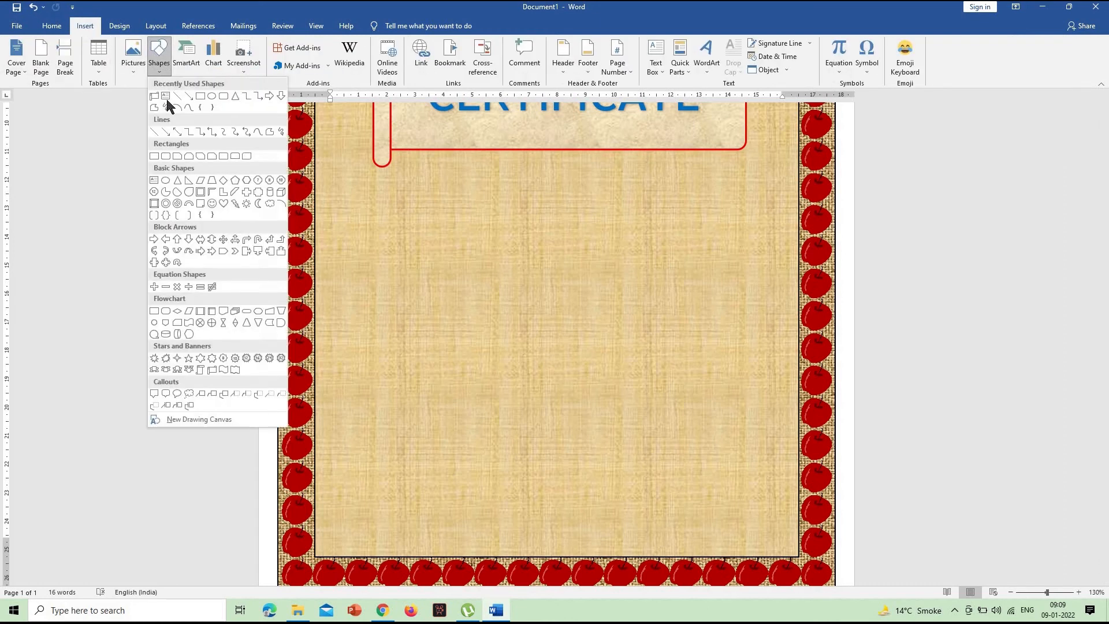
pyautogui.click(166, 100)
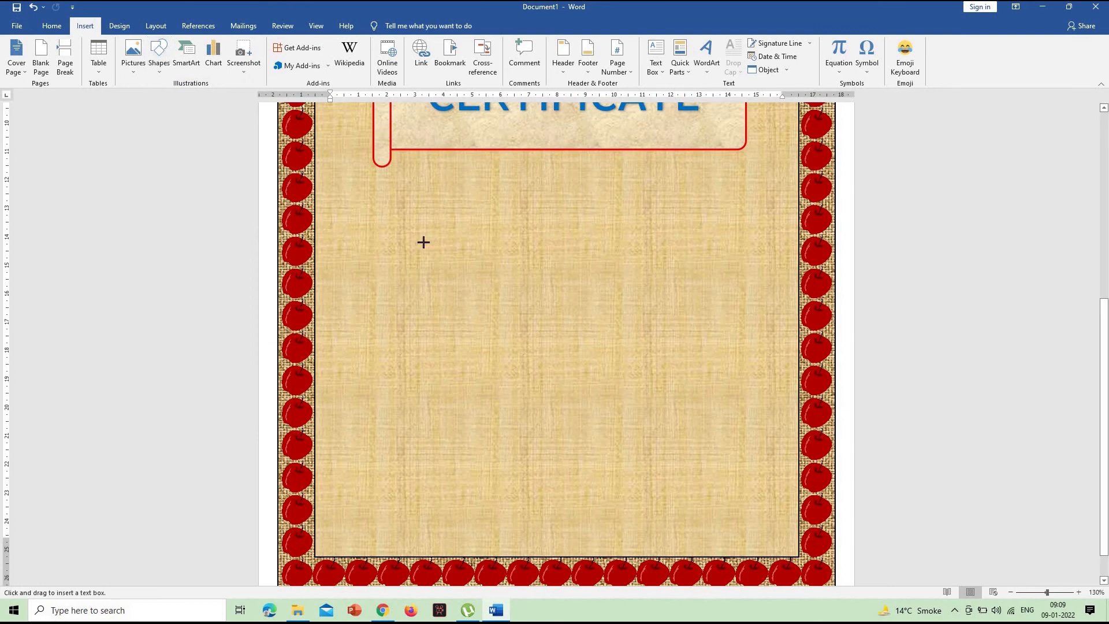
pyautogui.moveTo(330, 199)
pyautogui.mouseDown()
pyautogui.moveTo(708, 520)
pyautogui.moveTo(747, 544)
pyautogui.moveTo(791, 551)
pyautogui.mouseUp()
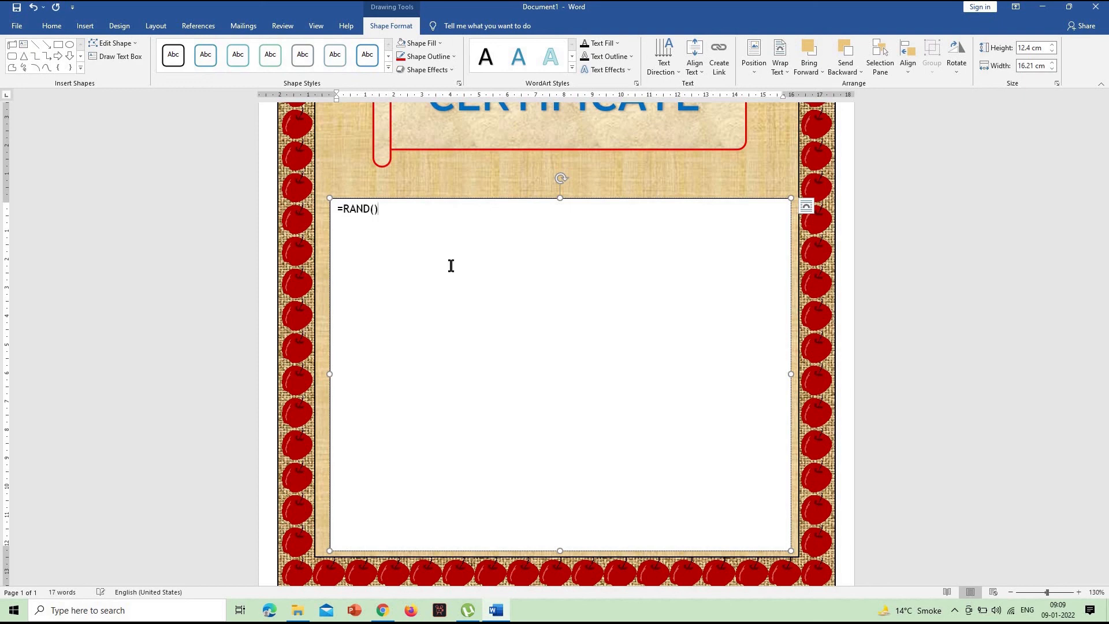
pyautogui.press('Return')
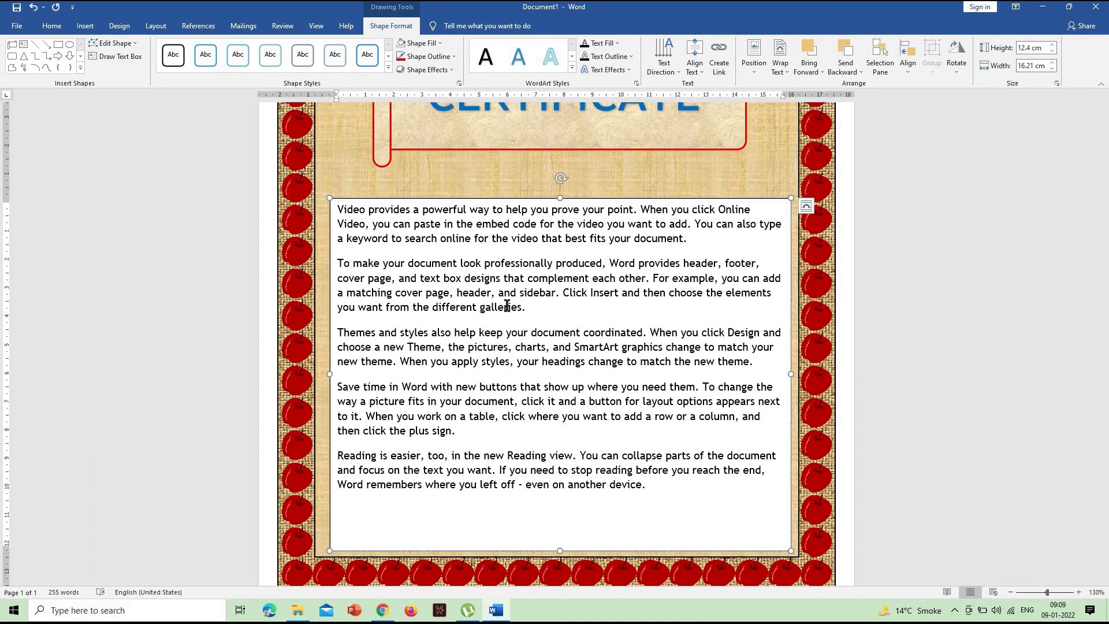
# - Remove the fill and the outline from the sample-text box below the scroll banner, then deselect it
pyautogui.click(426, 43)
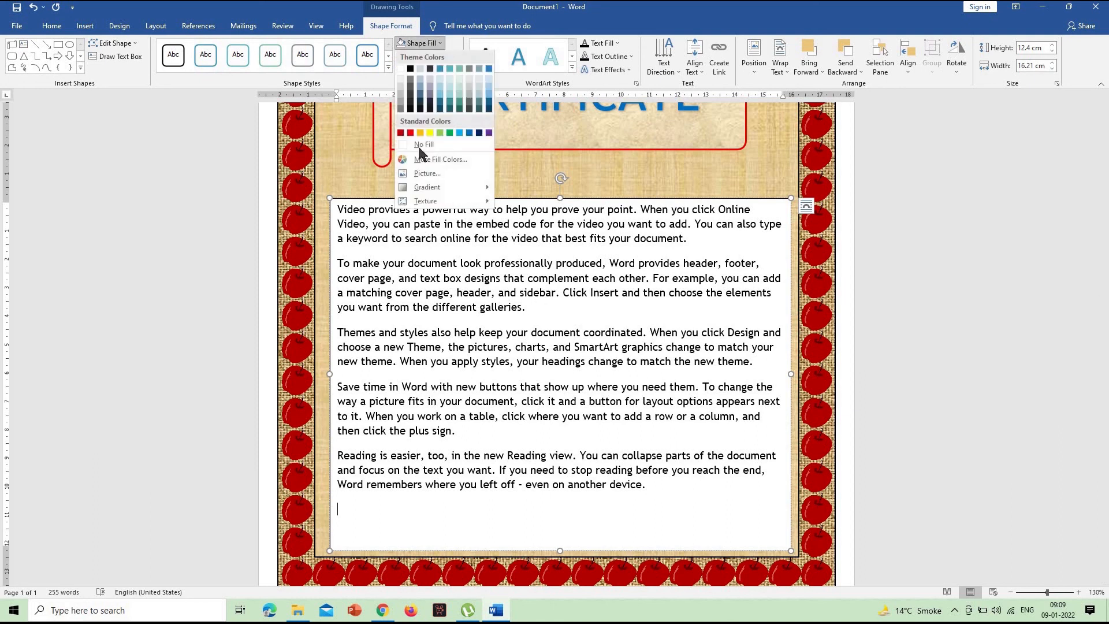
pyautogui.click(416, 124)
pyautogui.click(415, 58)
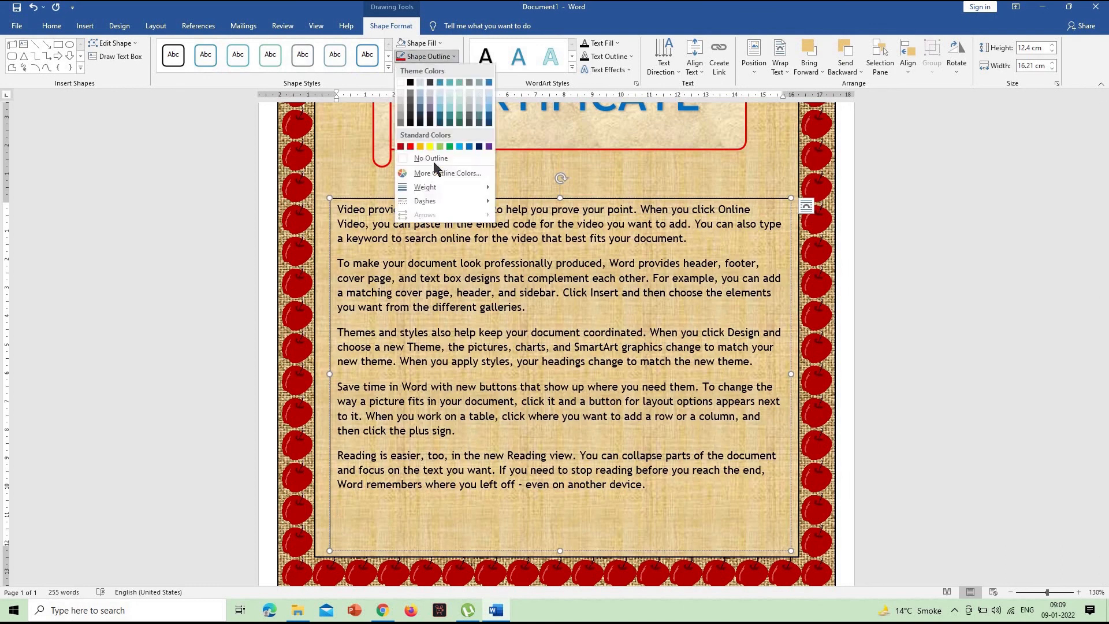
pyautogui.click(430, 162)
pyautogui.click(1020, 371)
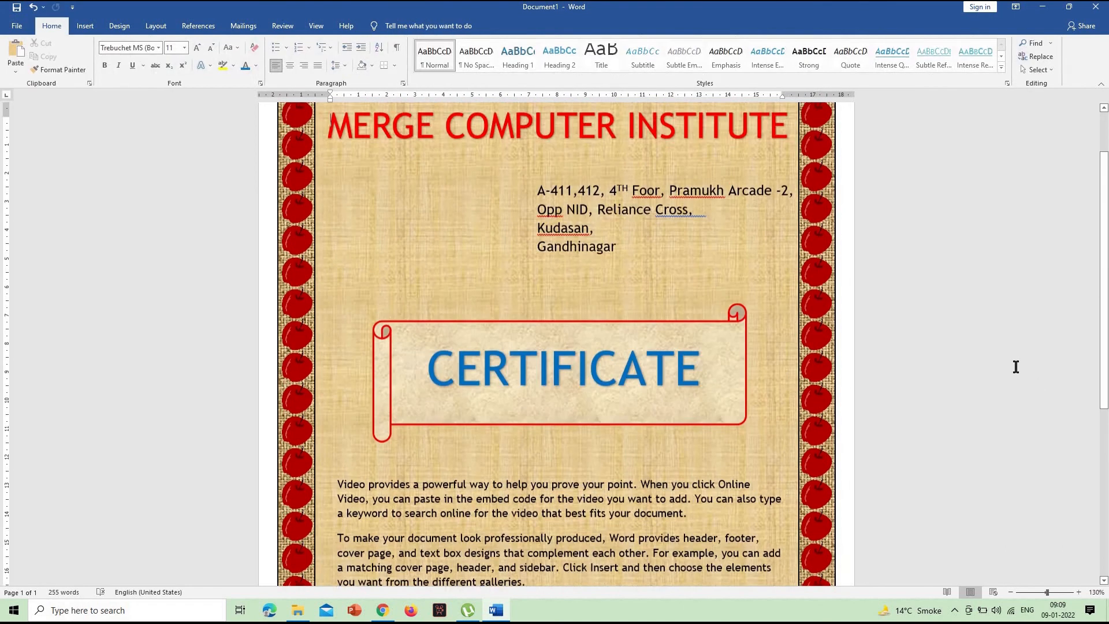
pyautogui.scroll(2, 1016, 366)
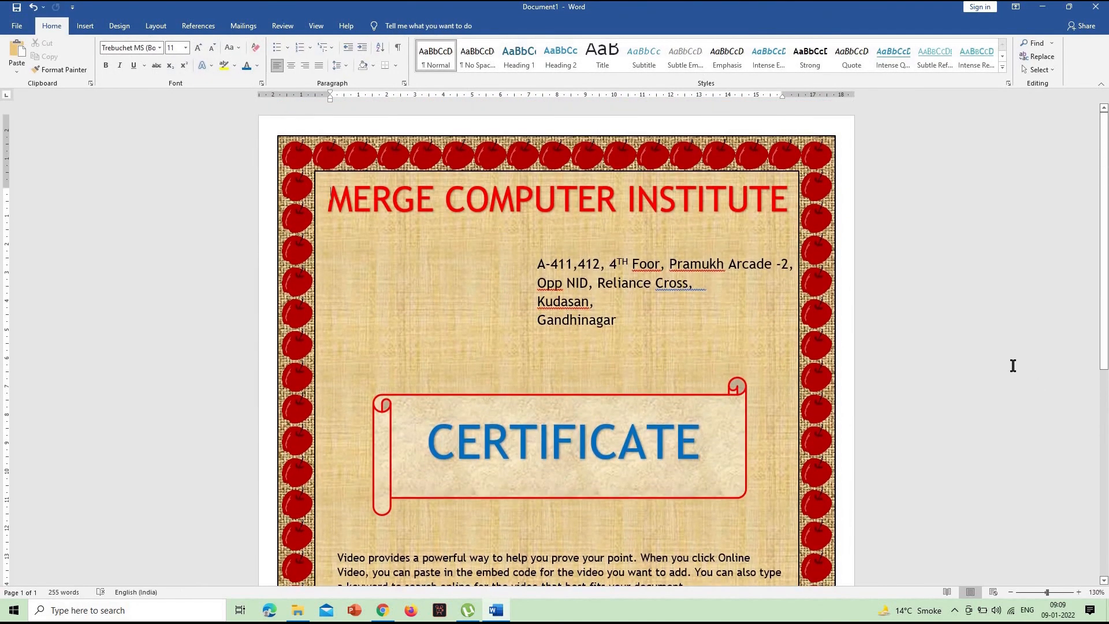
pyautogui.scroll(-10, 913, 361)
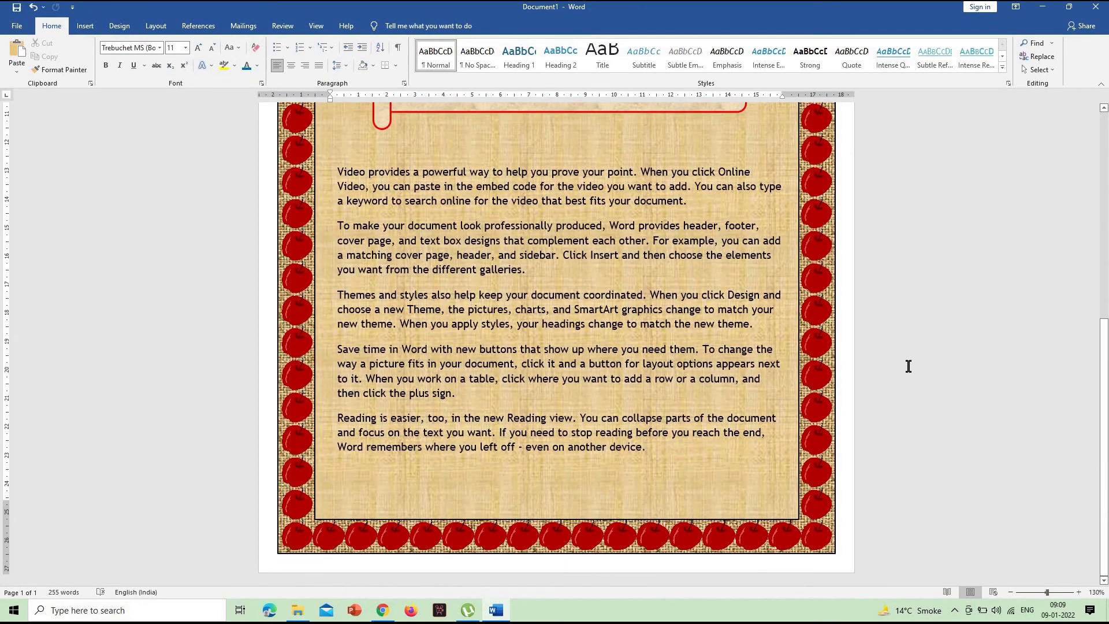
pyautogui.scroll(5, 908, 366)
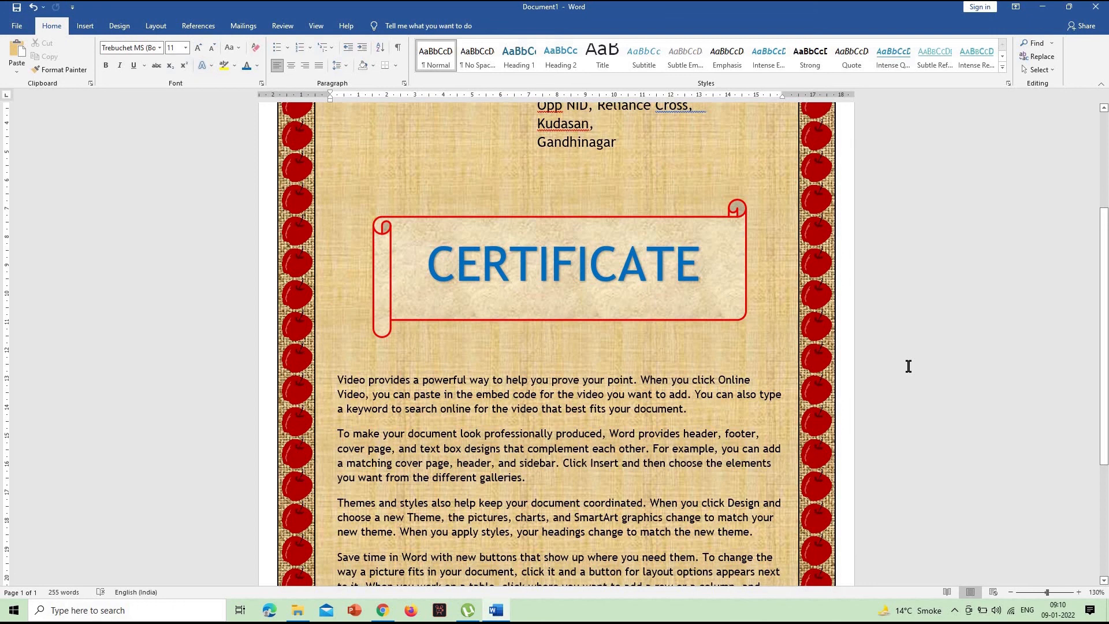
pyautogui.scroll(4, 908, 366)
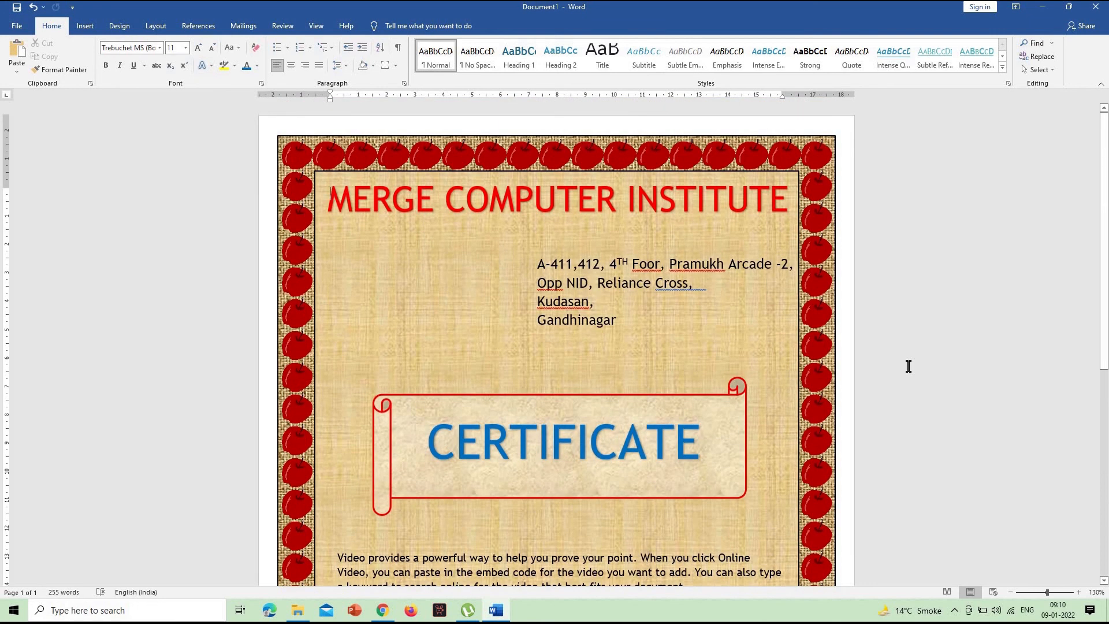